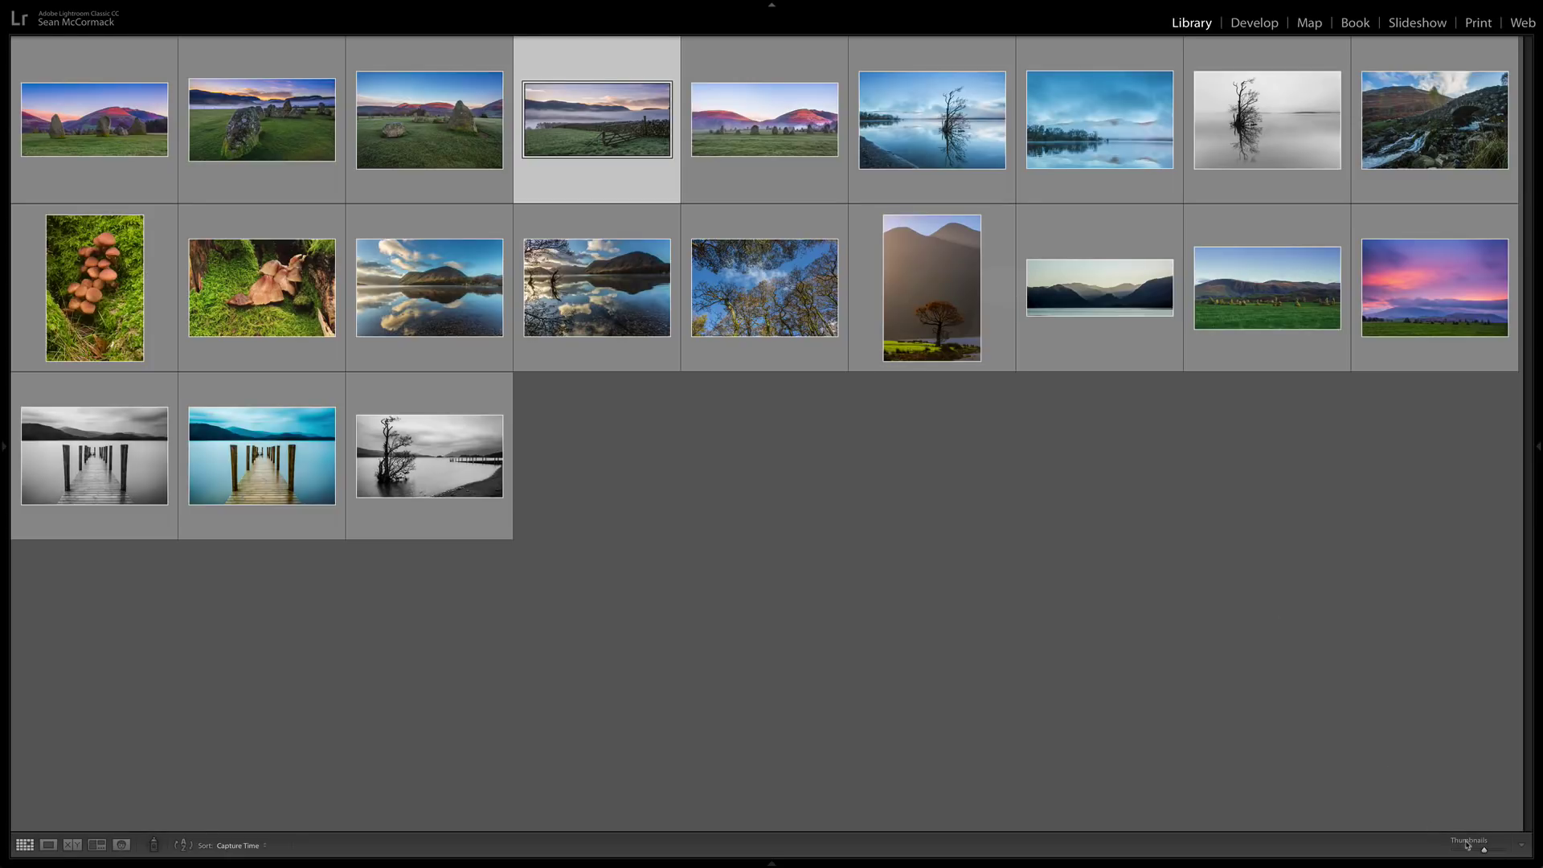
# Step: Toggle the toolbar and enlarge the grid thumbnails to eight per row
pyautogui.click(1522, 850)
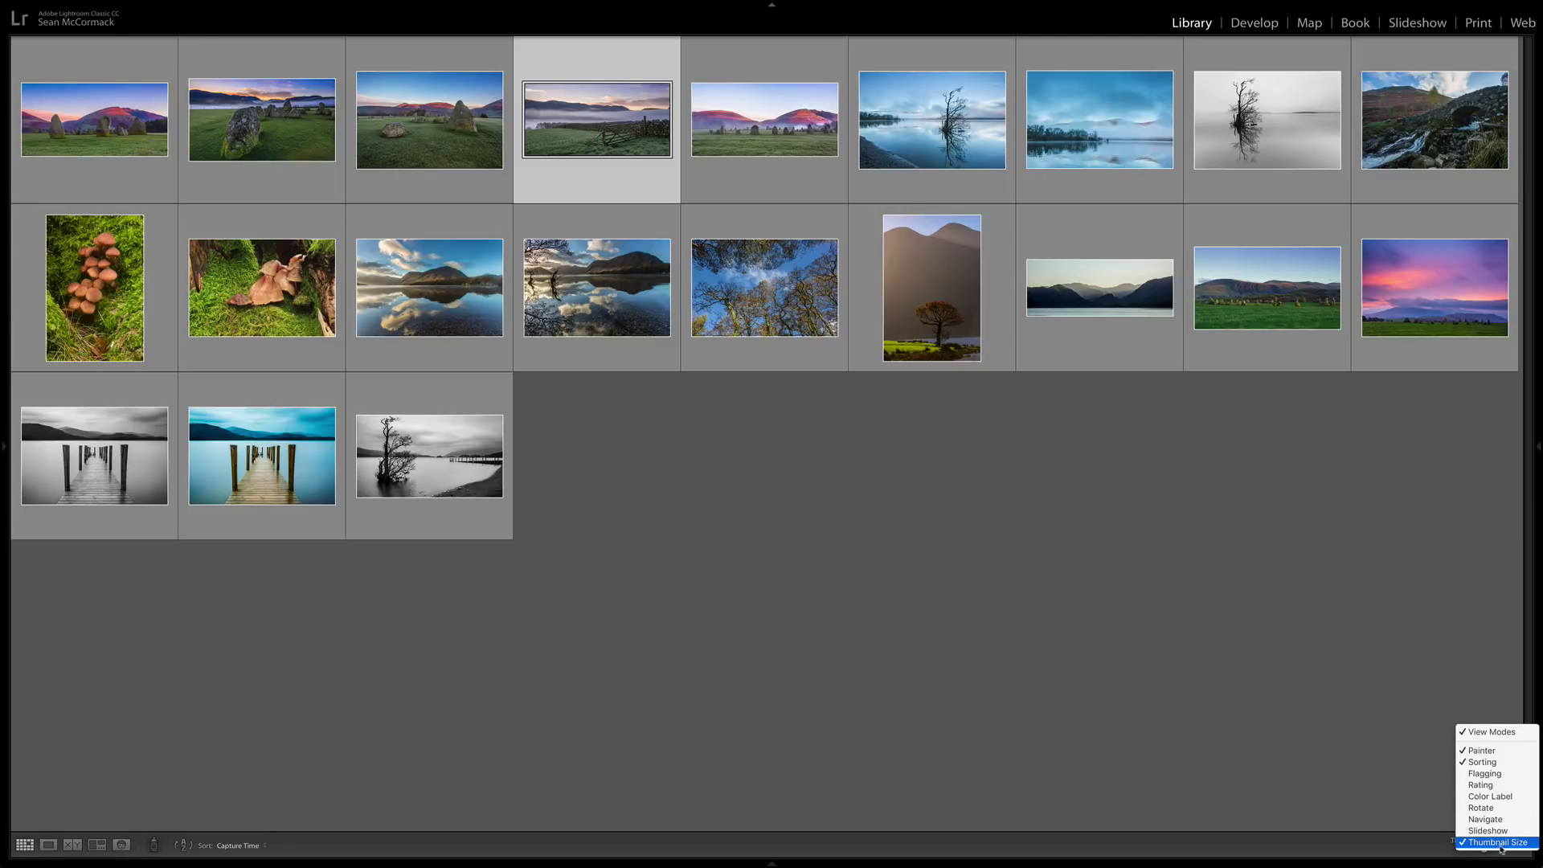
pyautogui.click(1367, 847)
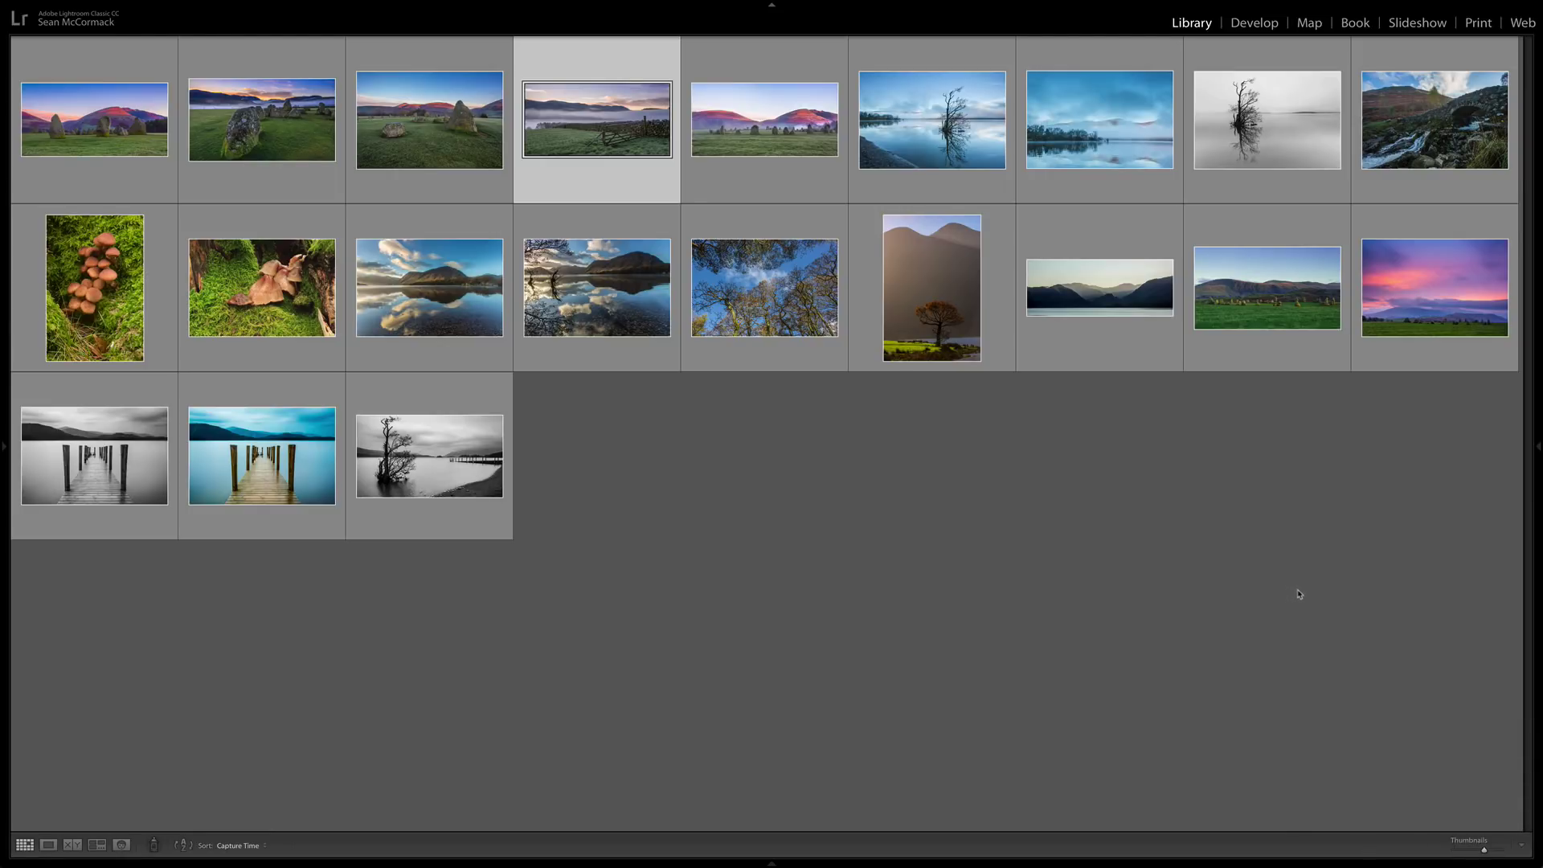
pyautogui.press('t')
pyautogui.press('t')
pyautogui.press('=')
pyautogui.press('=')
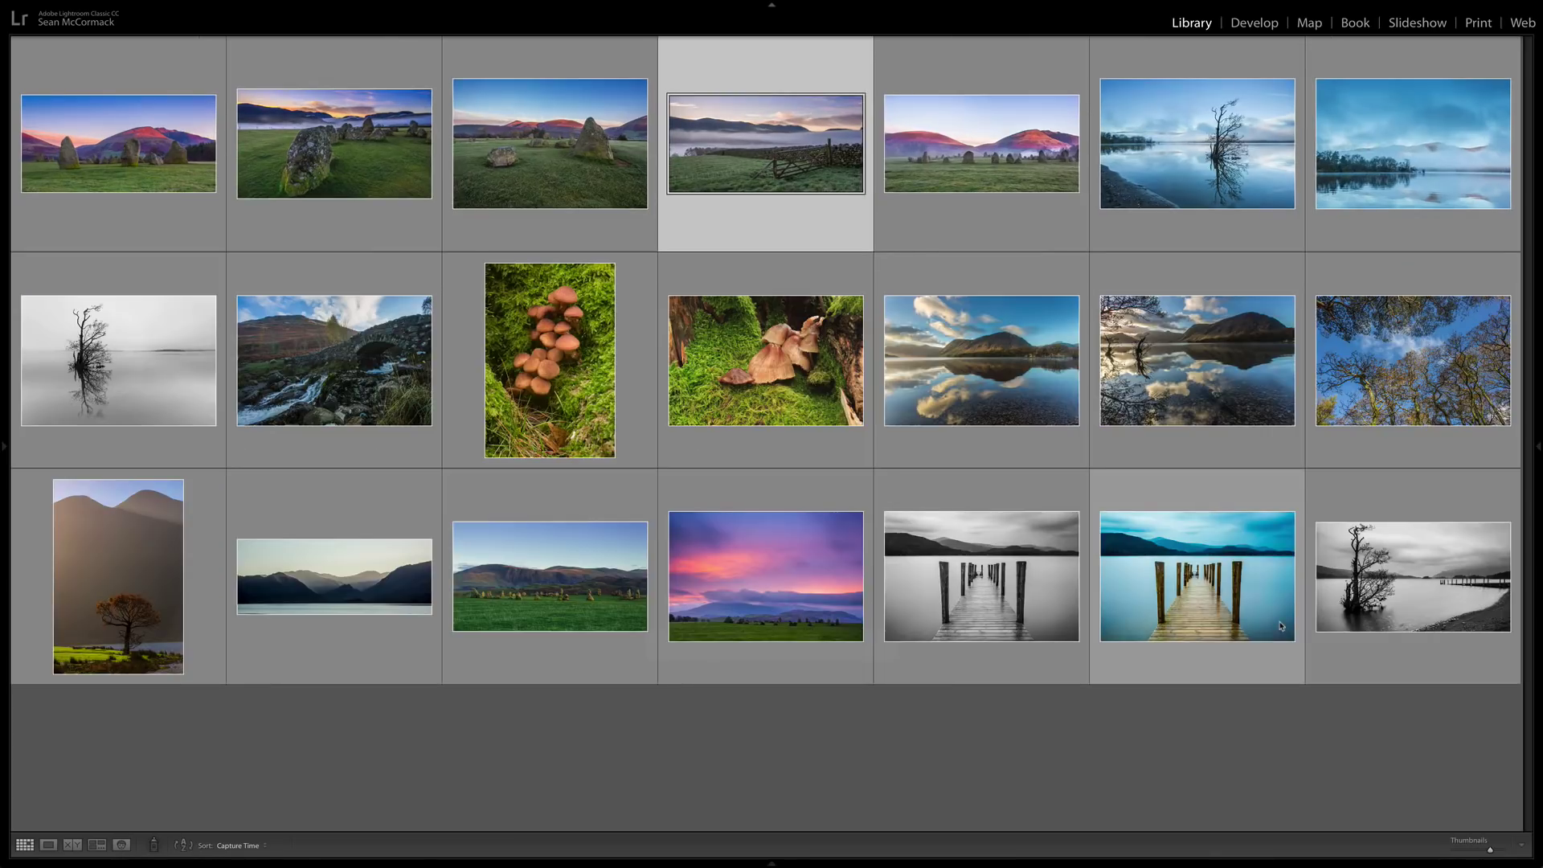
pyautogui.press('-')
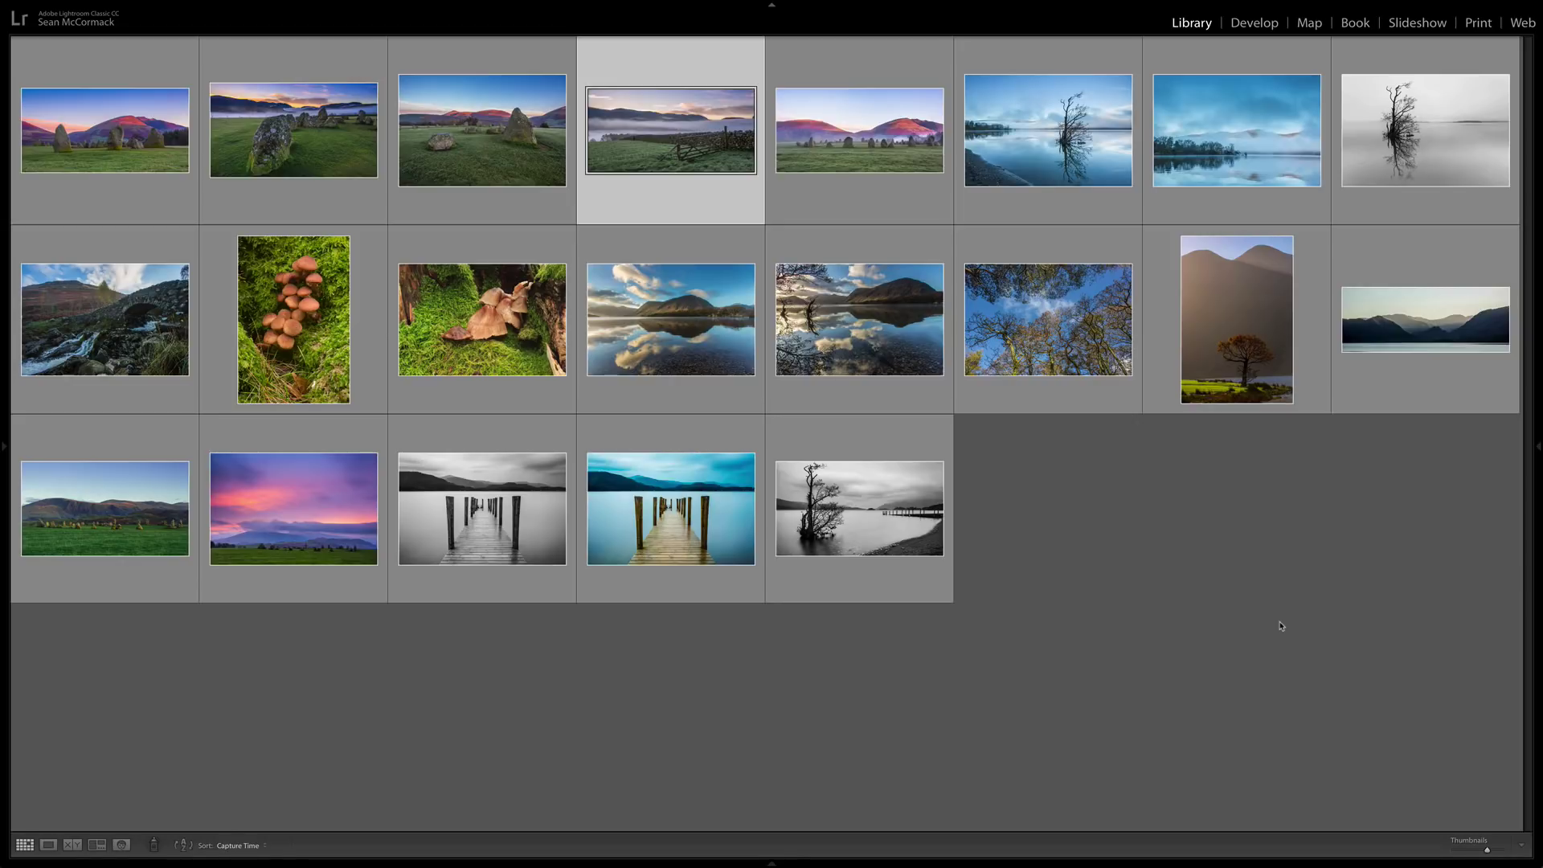
# Step: Cycle grid extras back to index numbers and file names, then open Library View Options
pyautogui.press('j')
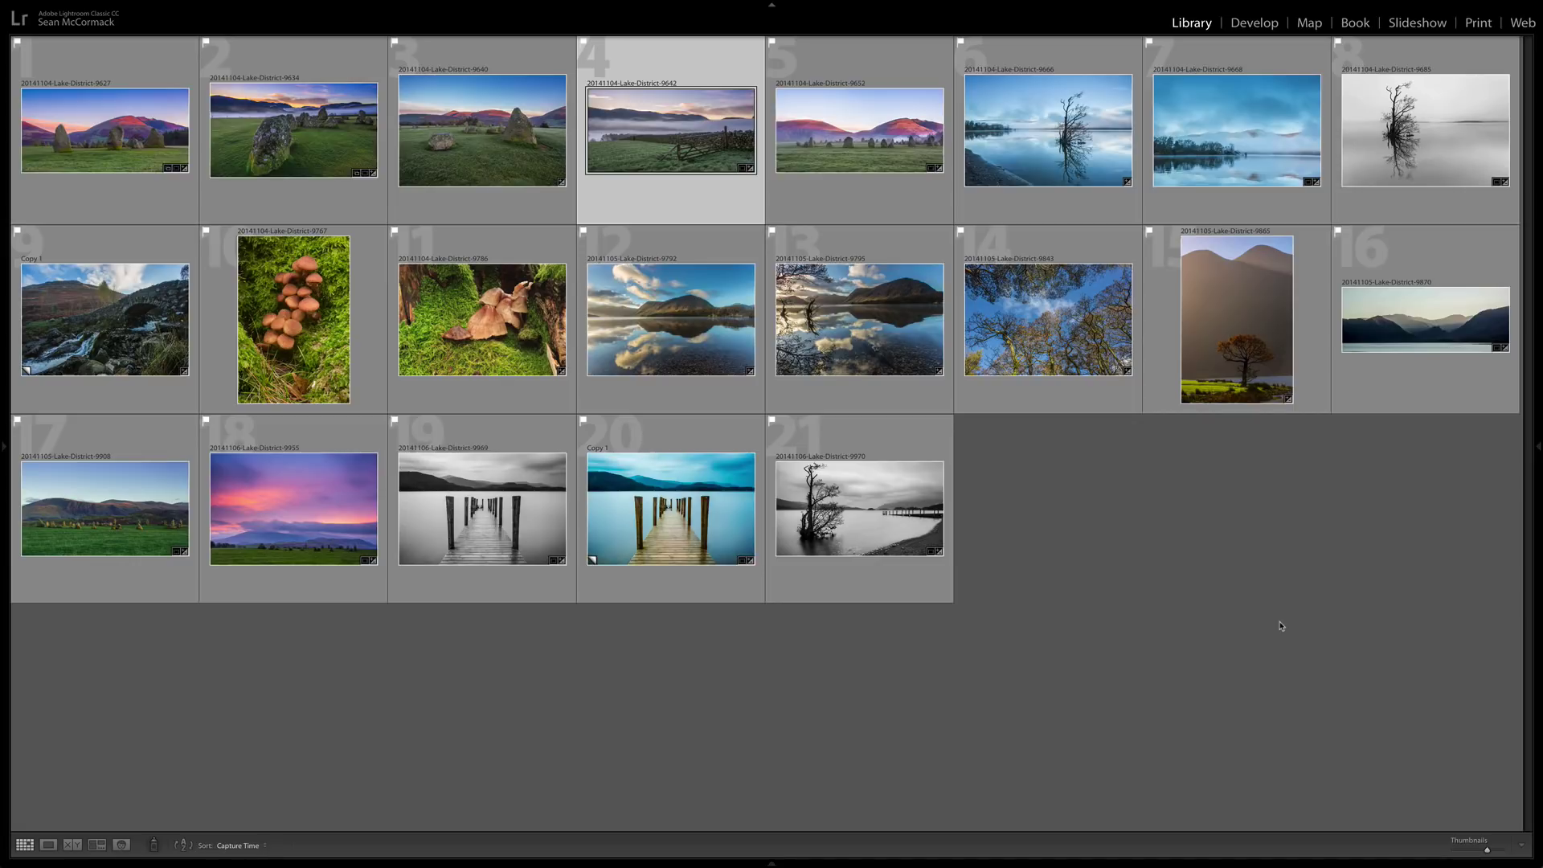
pyautogui.press('j')
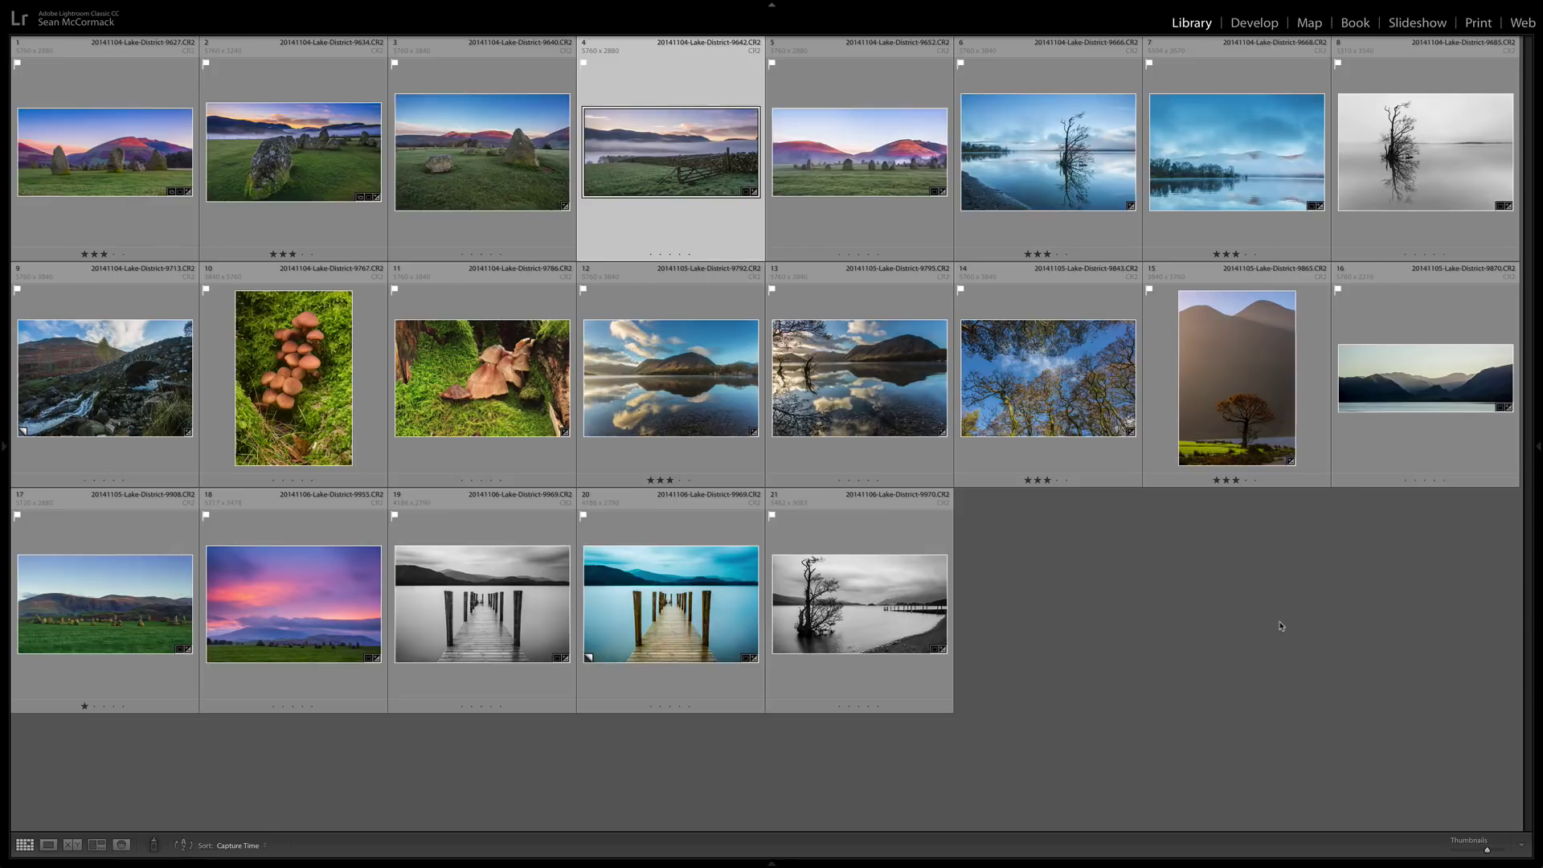
pyautogui.press('j')
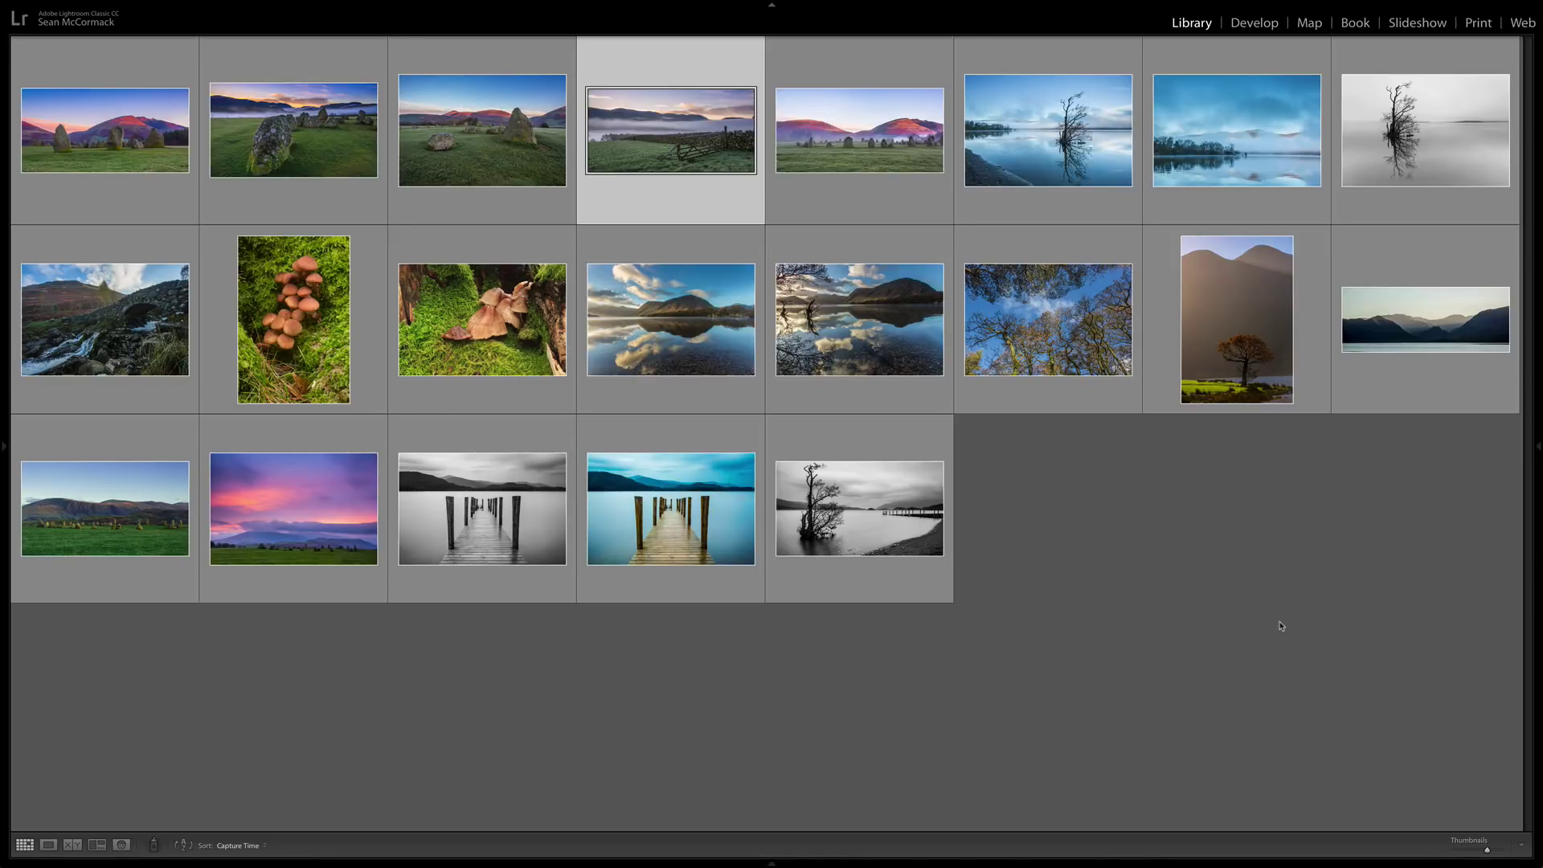
pyautogui.press('j')
pyautogui.press('j')
pyautogui.press('j')
pyautogui.press('j')
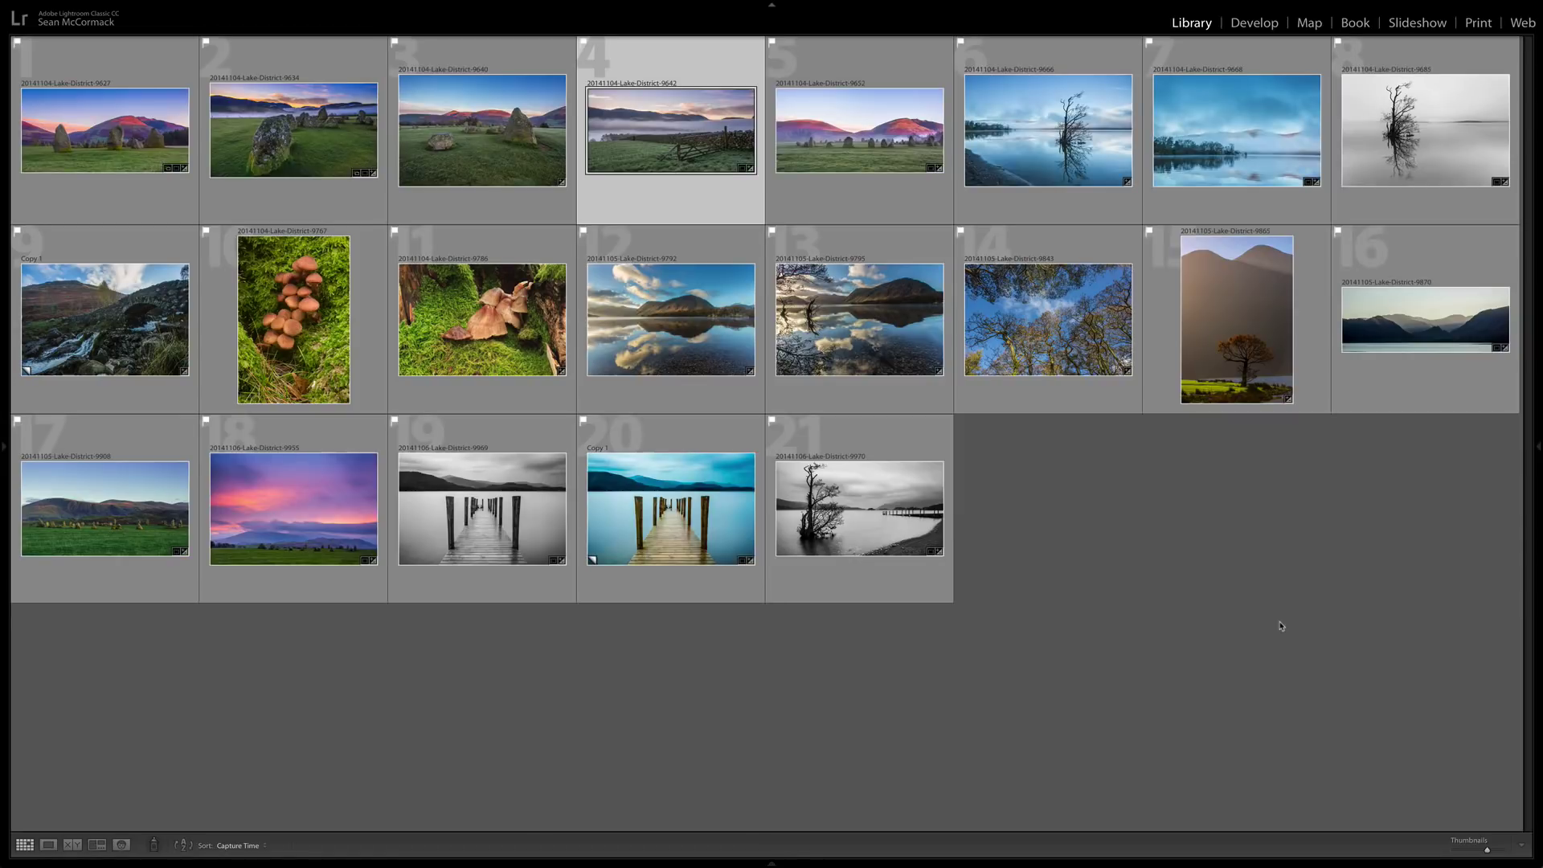
pyautogui.hotkey('ctrl', 'j')
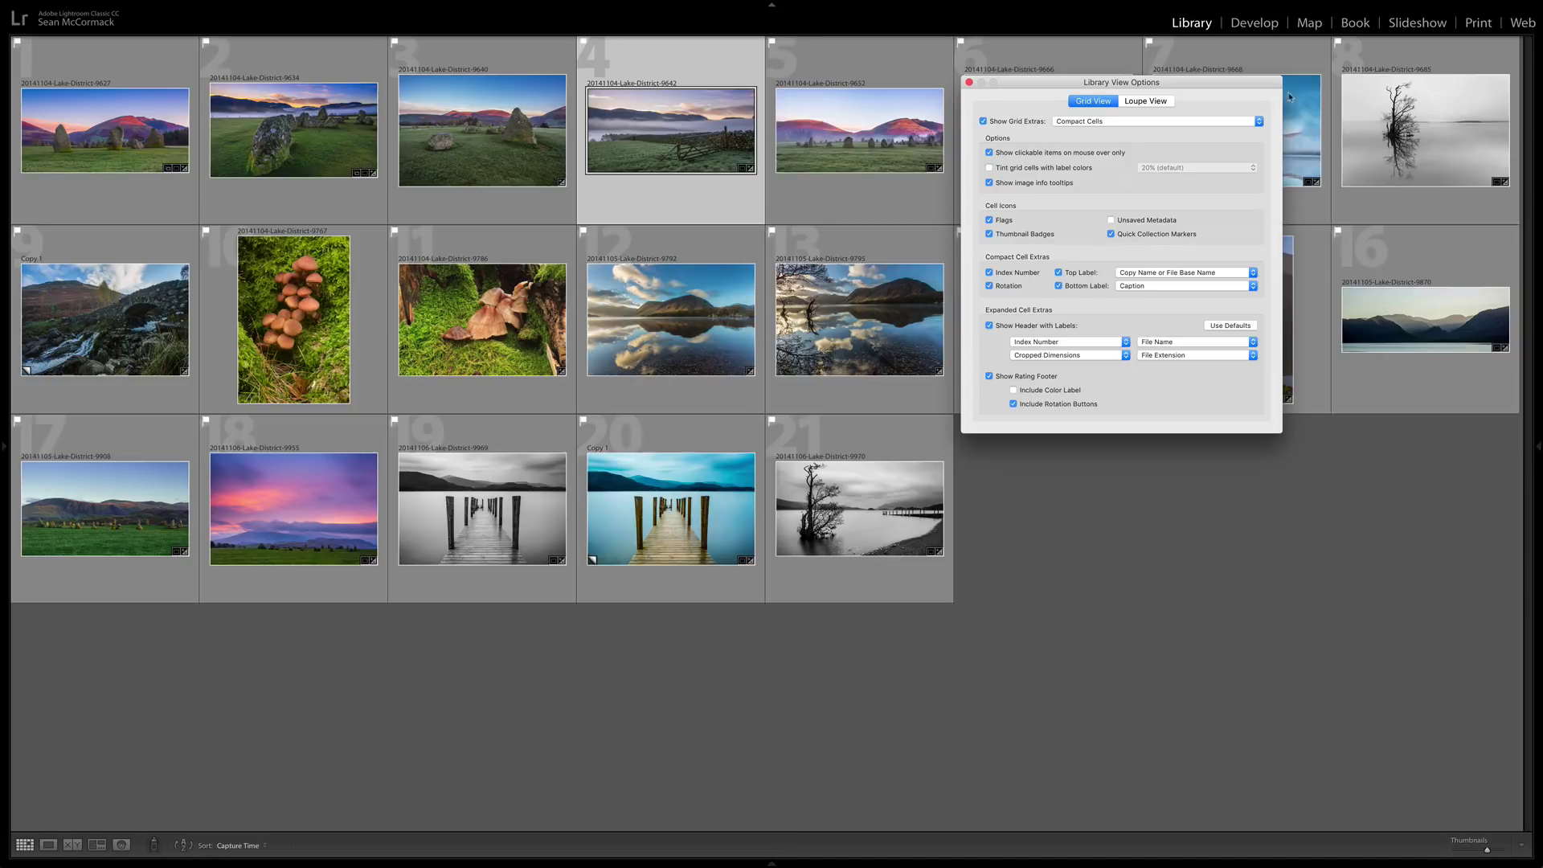
pyautogui.click(1151, 103)
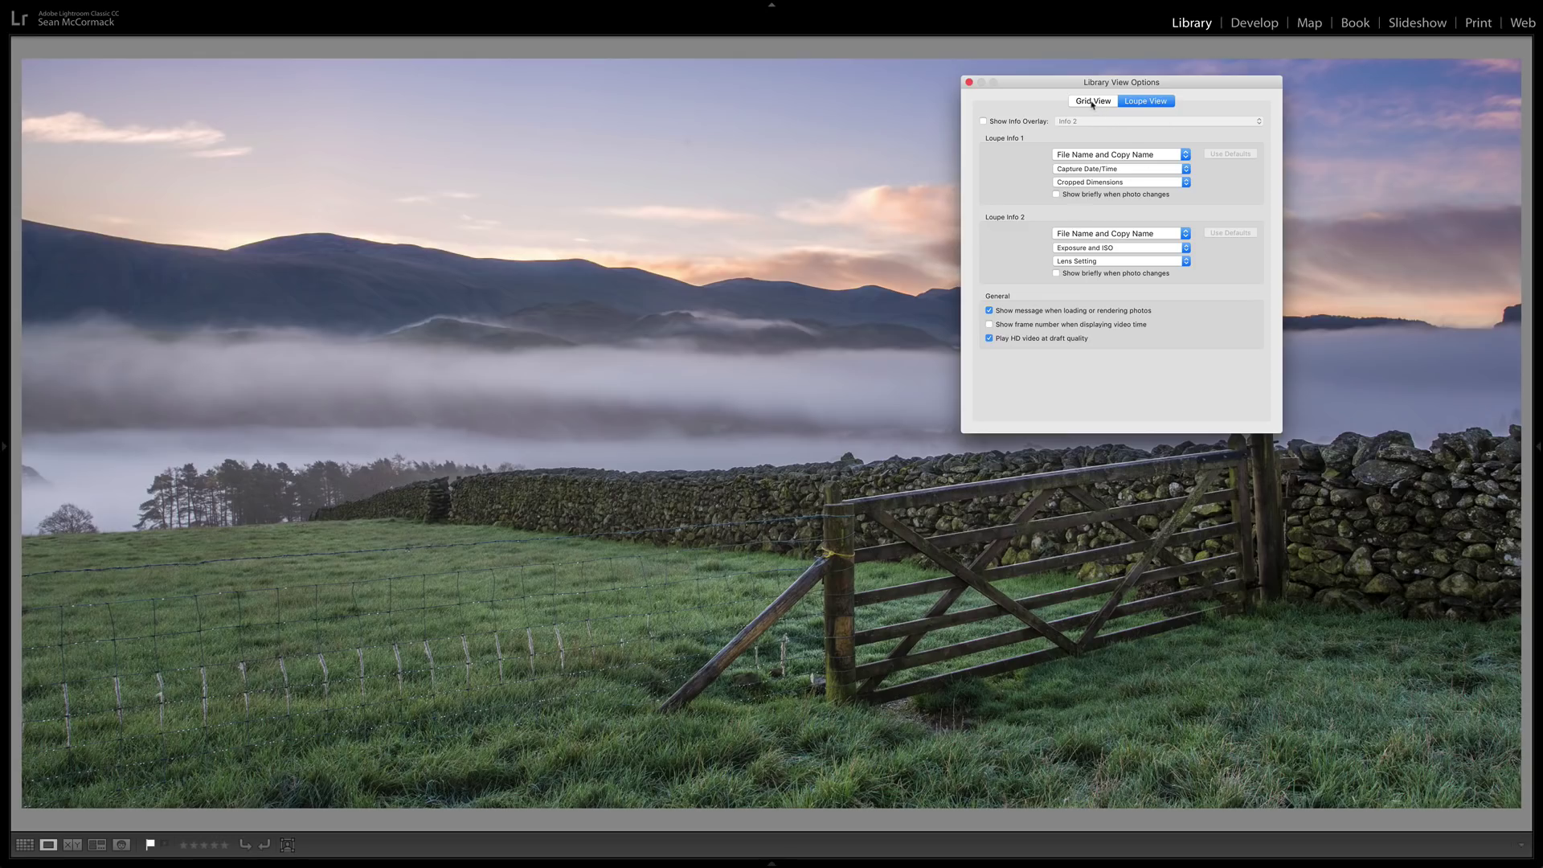
pyautogui.click(1094, 102)
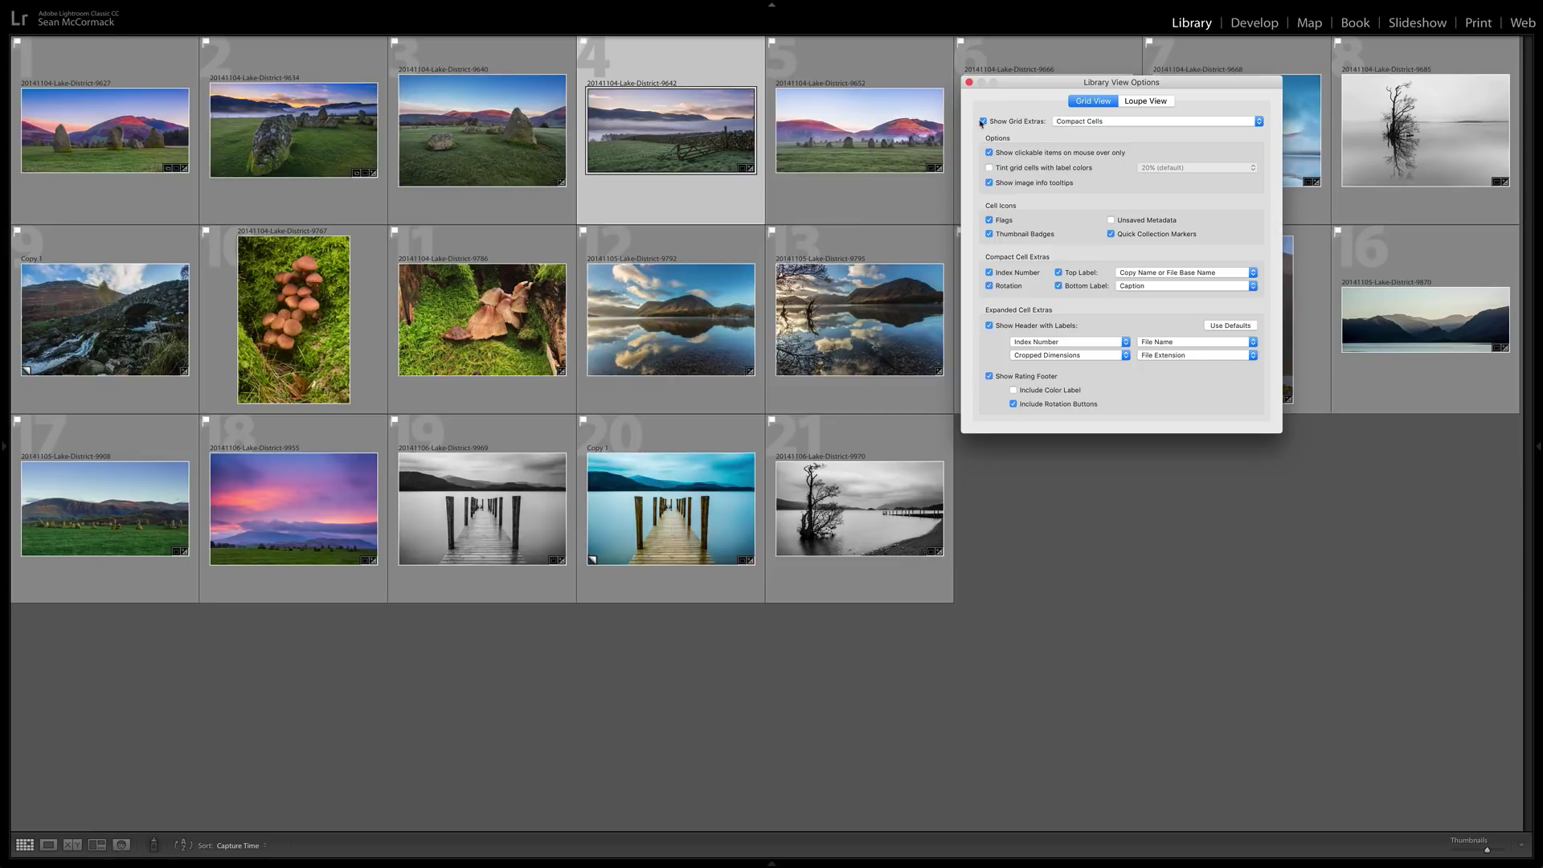
pyautogui.click(982, 121)
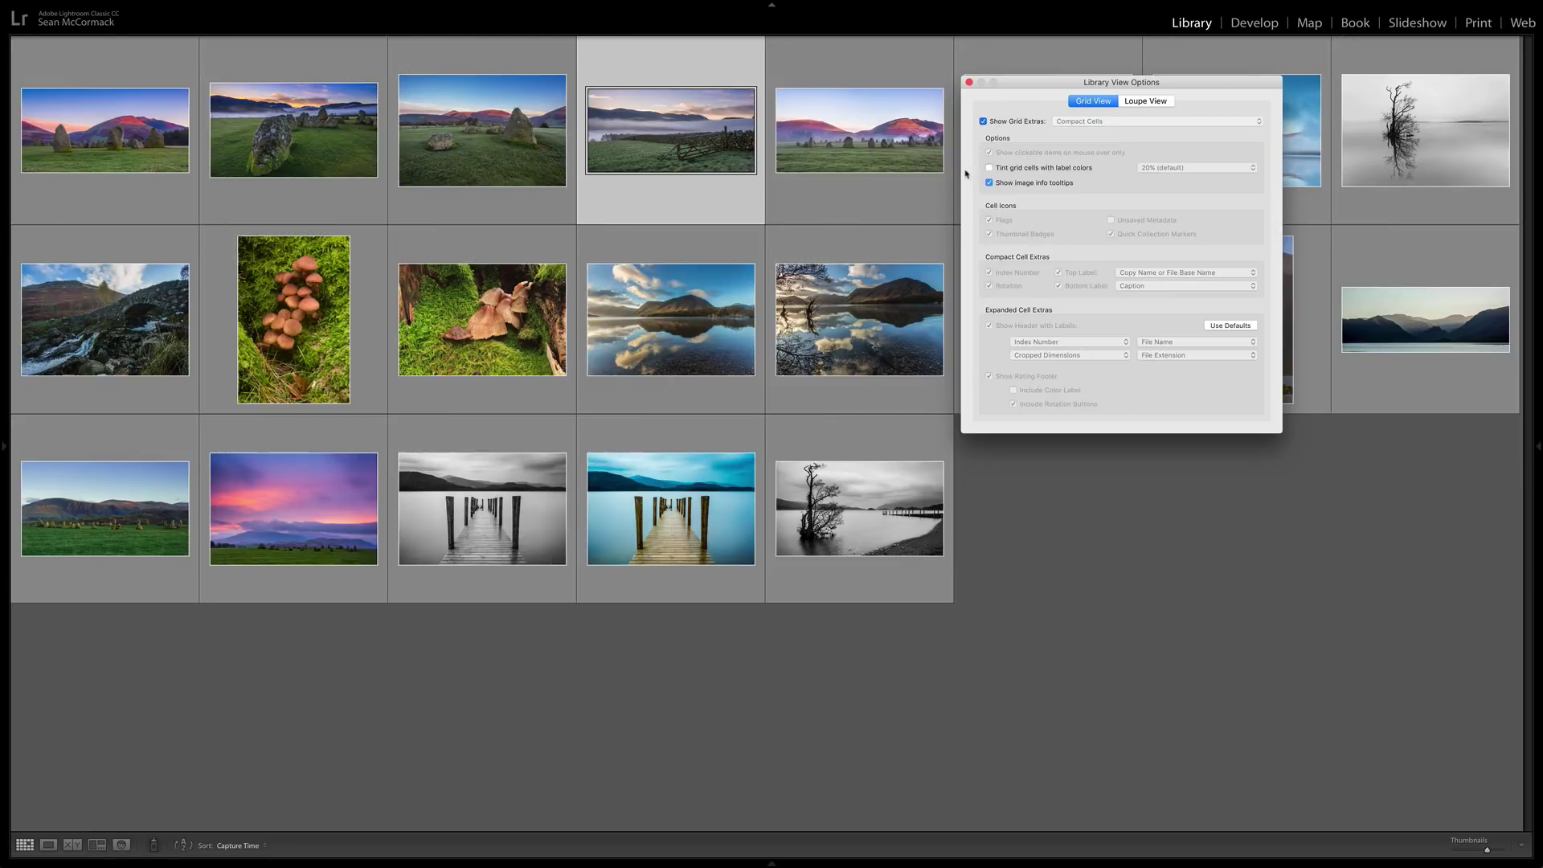
pyautogui.click(983, 121)
pyautogui.click(1090, 121)
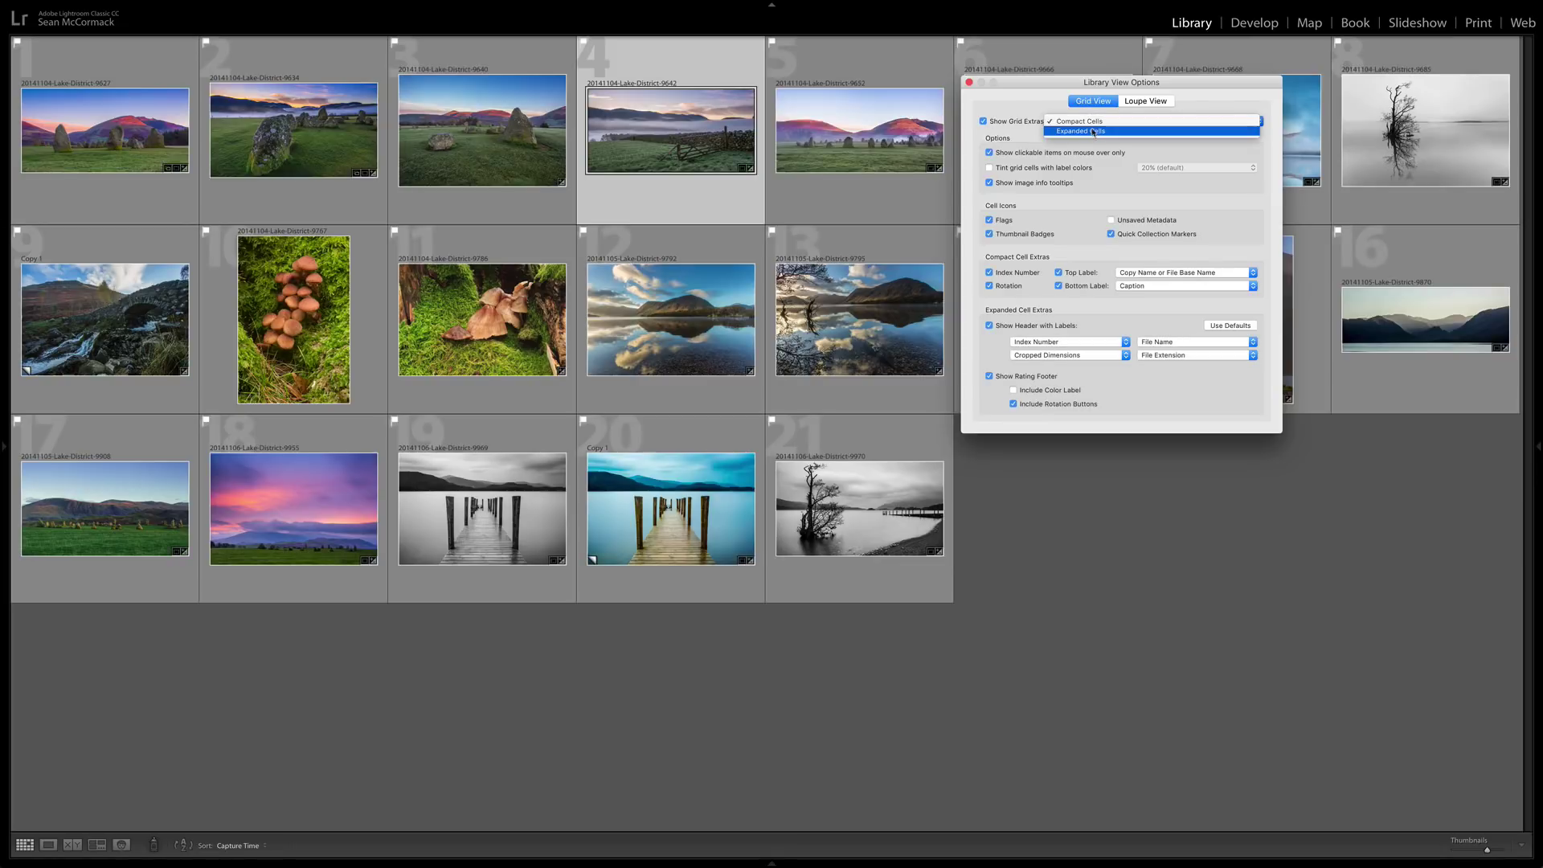
pyautogui.click(1080, 131)
pyautogui.click(983, 121)
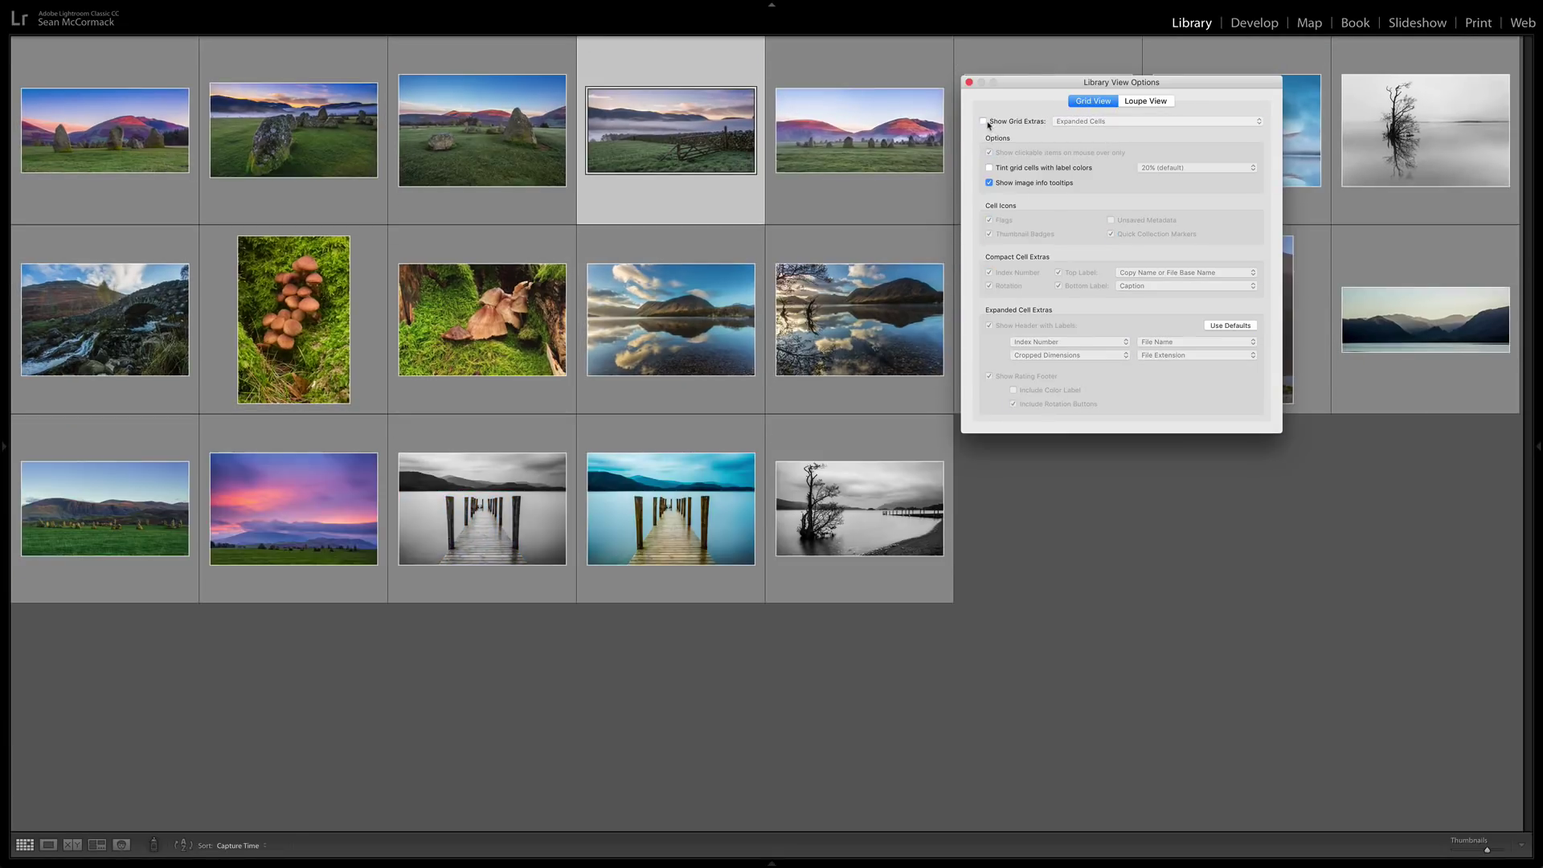
pyautogui.click(984, 122)
pyautogui.click(1074, 122)
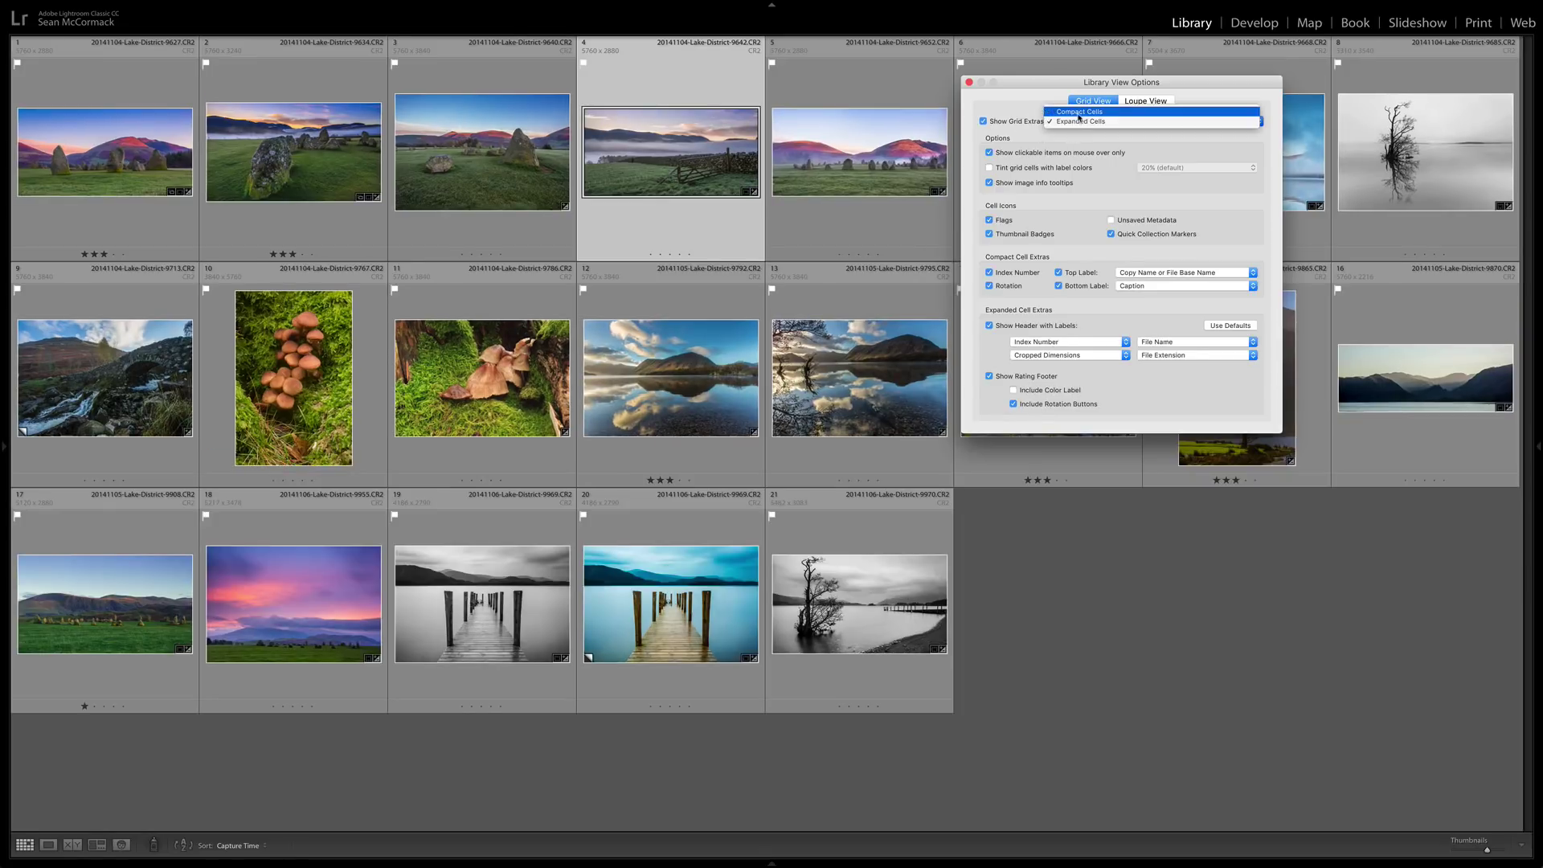
pyautogui.click(1061, 111)
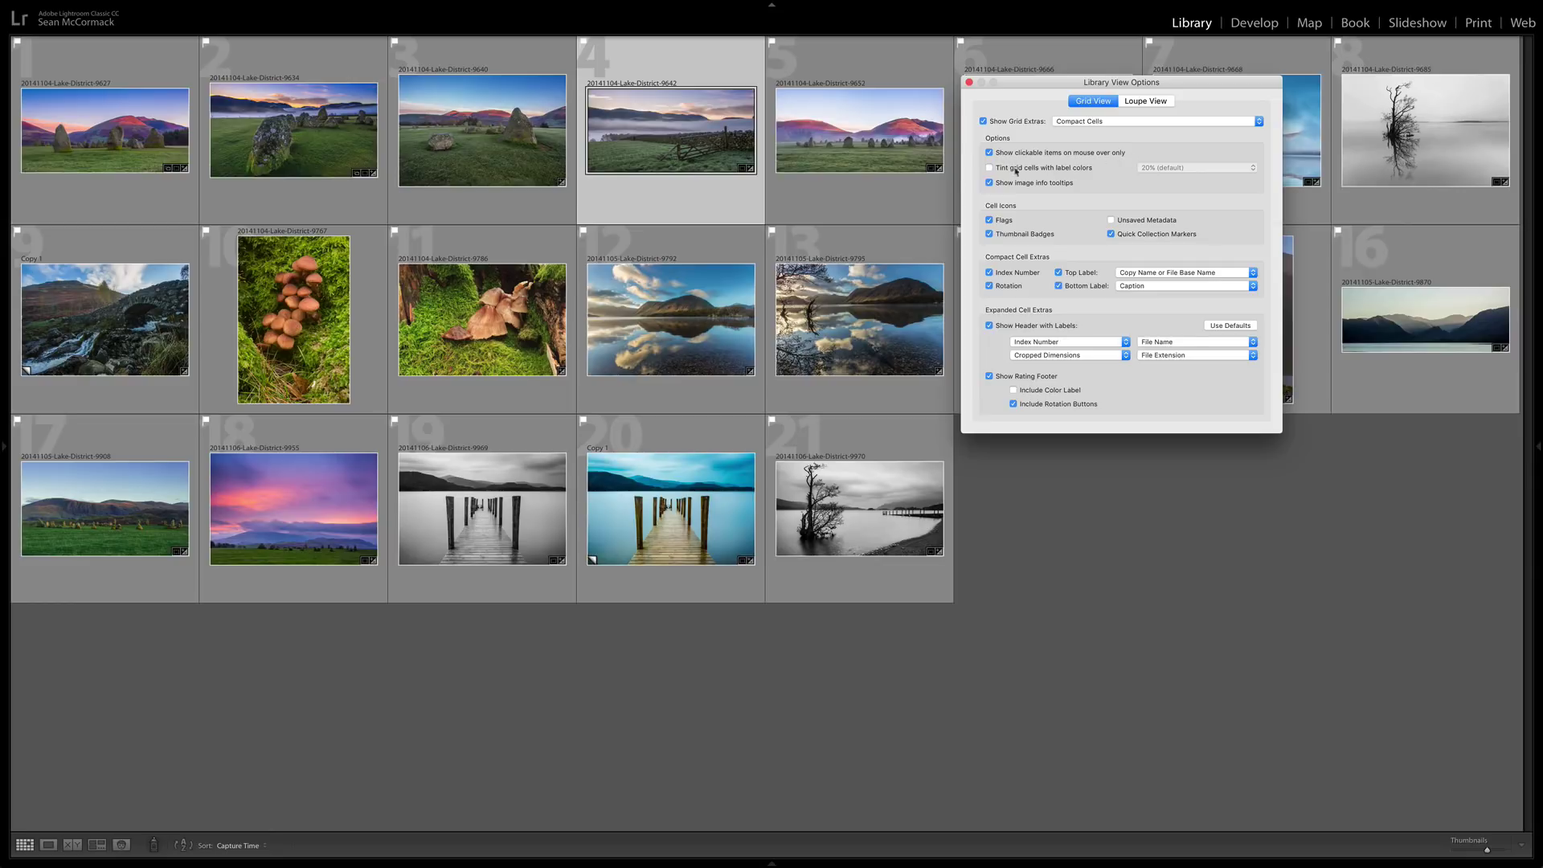
pyautogui.click(969, 82)
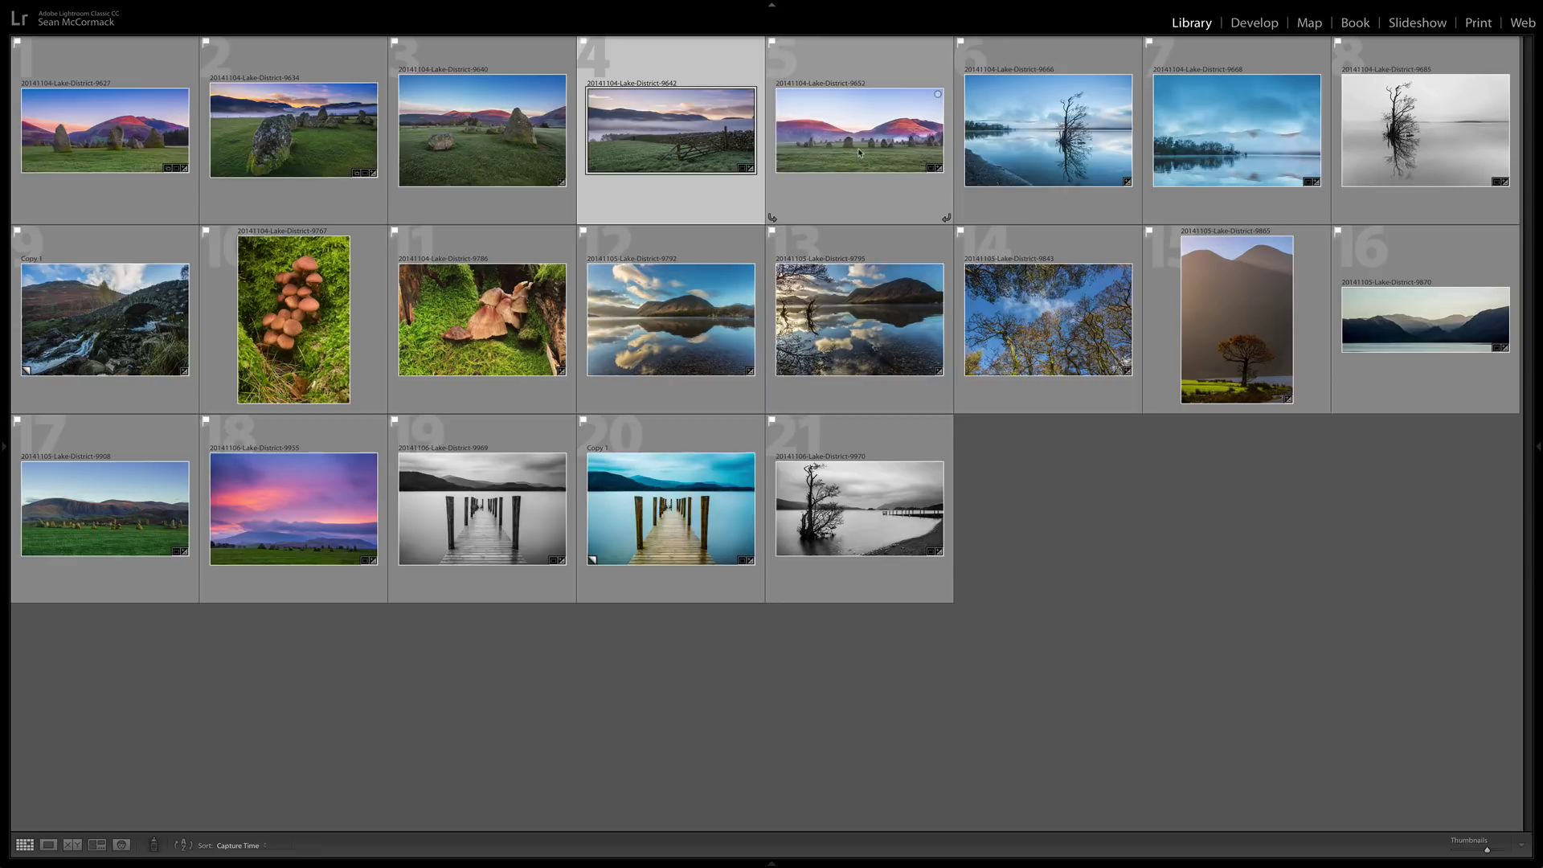
pyautogui.press('super+j')
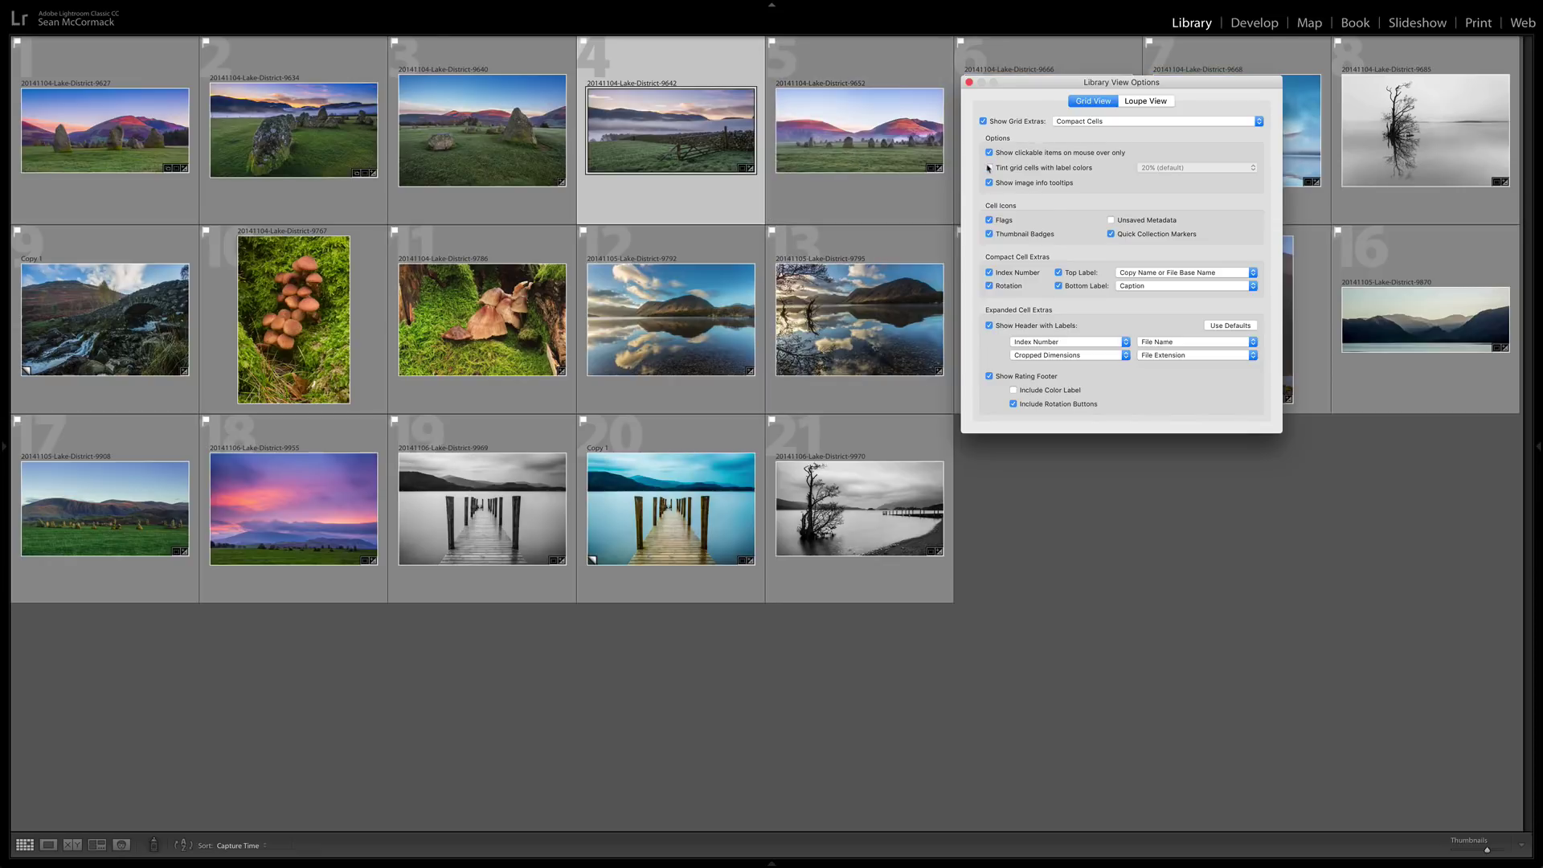
pyautogui.click(989, 153)
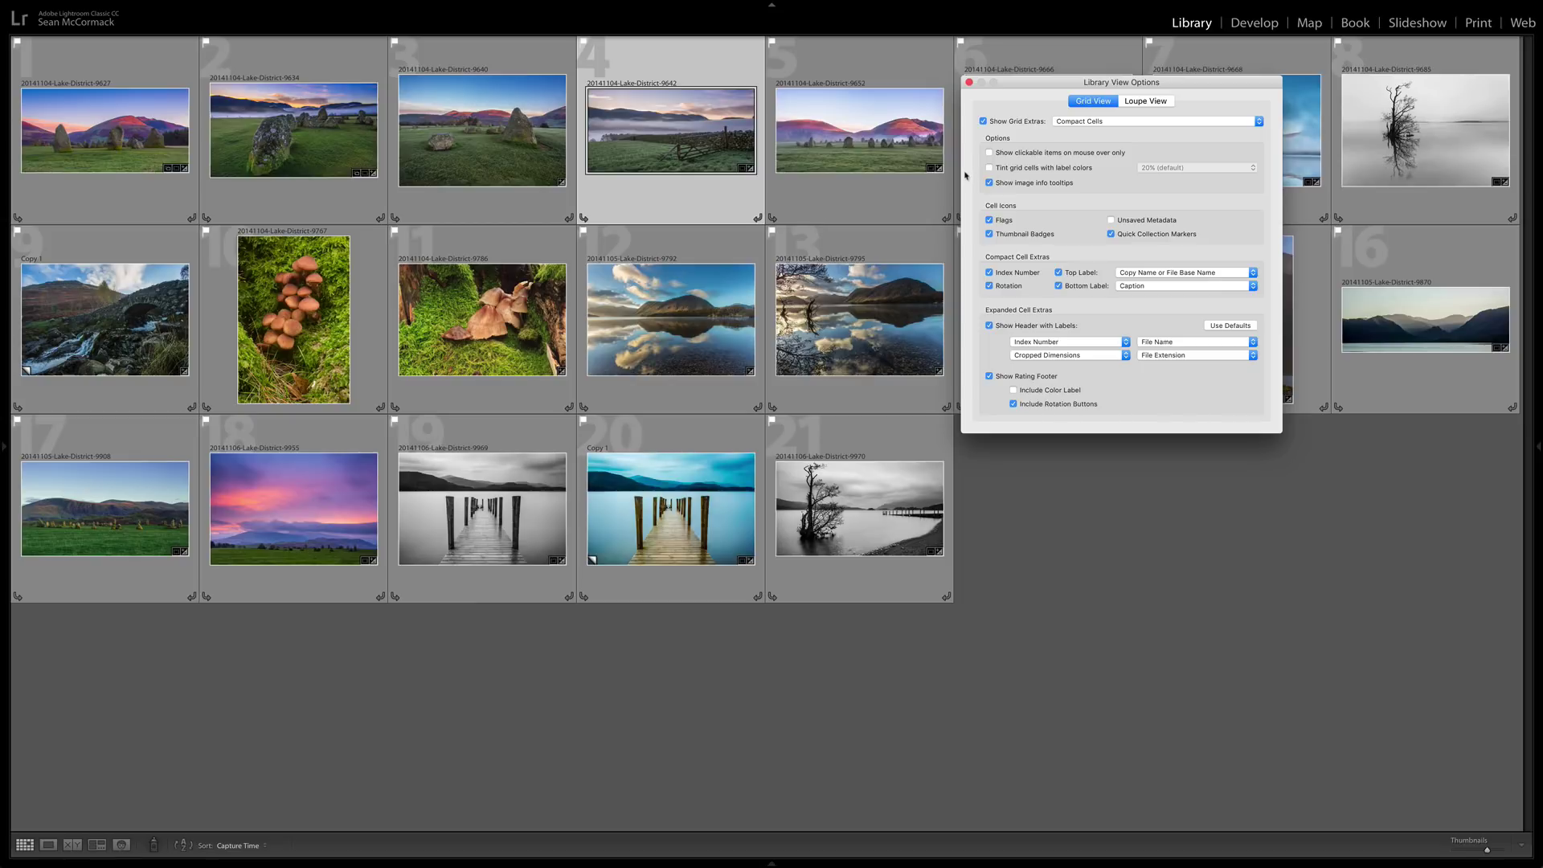
pyautogui.click(995, 152)
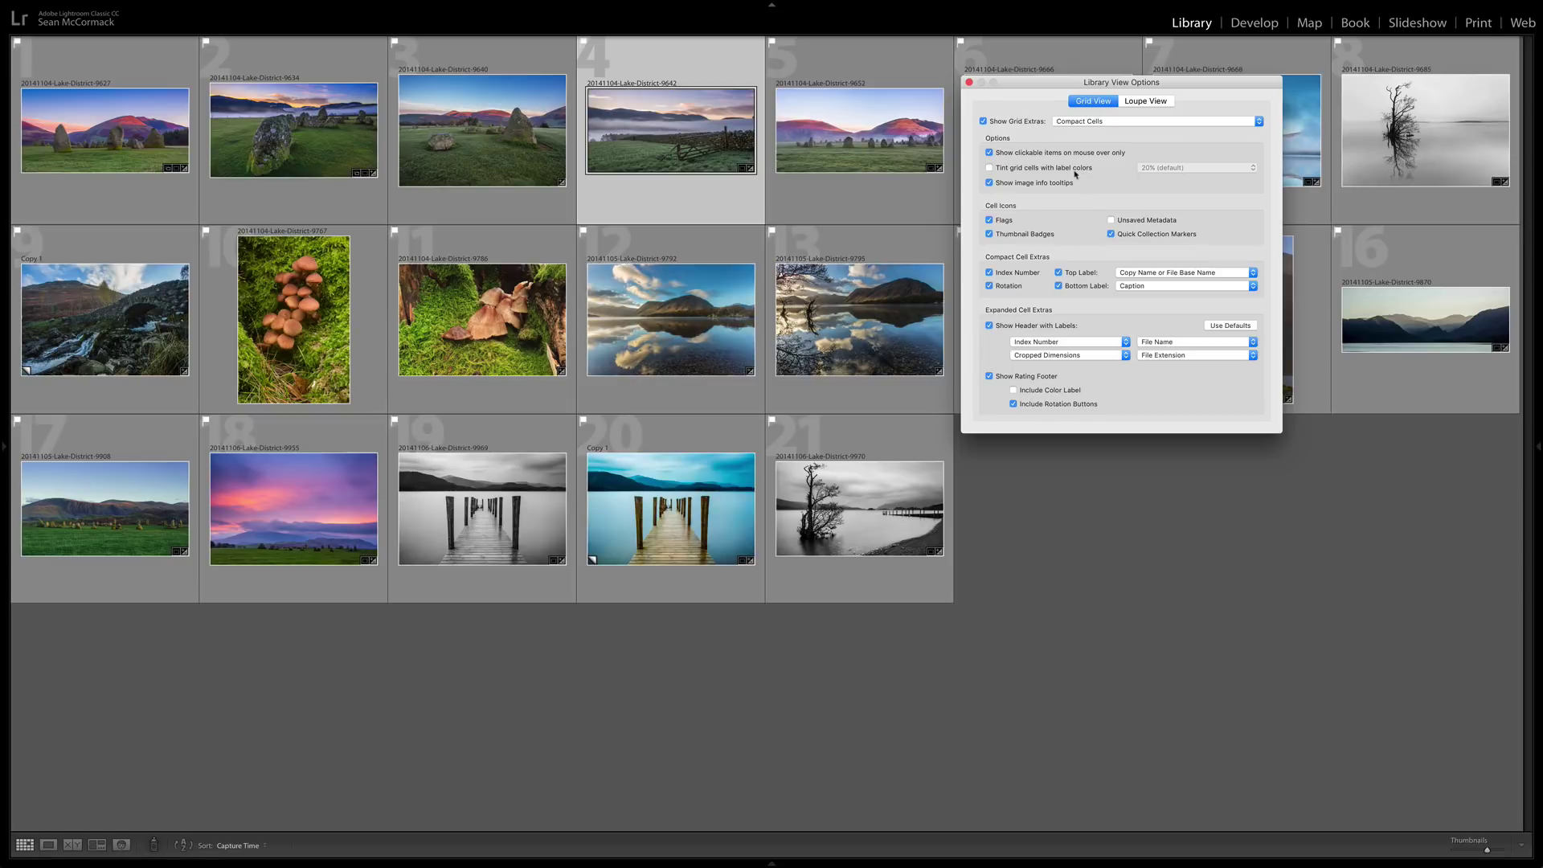
# Step: Give photo 5, the pink mountain scene, a red colour label
pyautogui.click(969, 82)
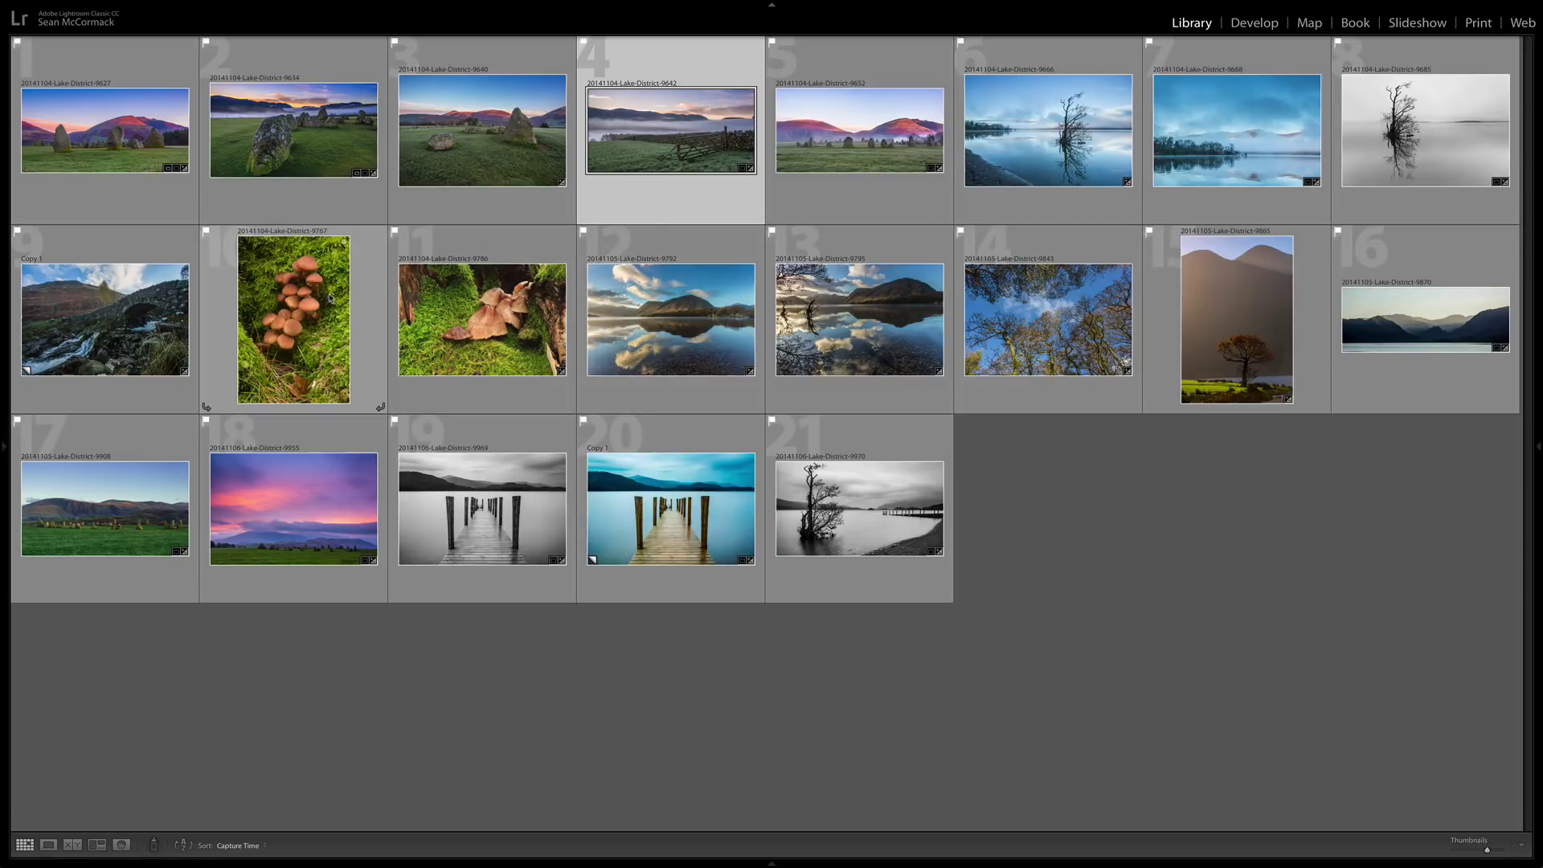
pyautogui.click(900, 136)
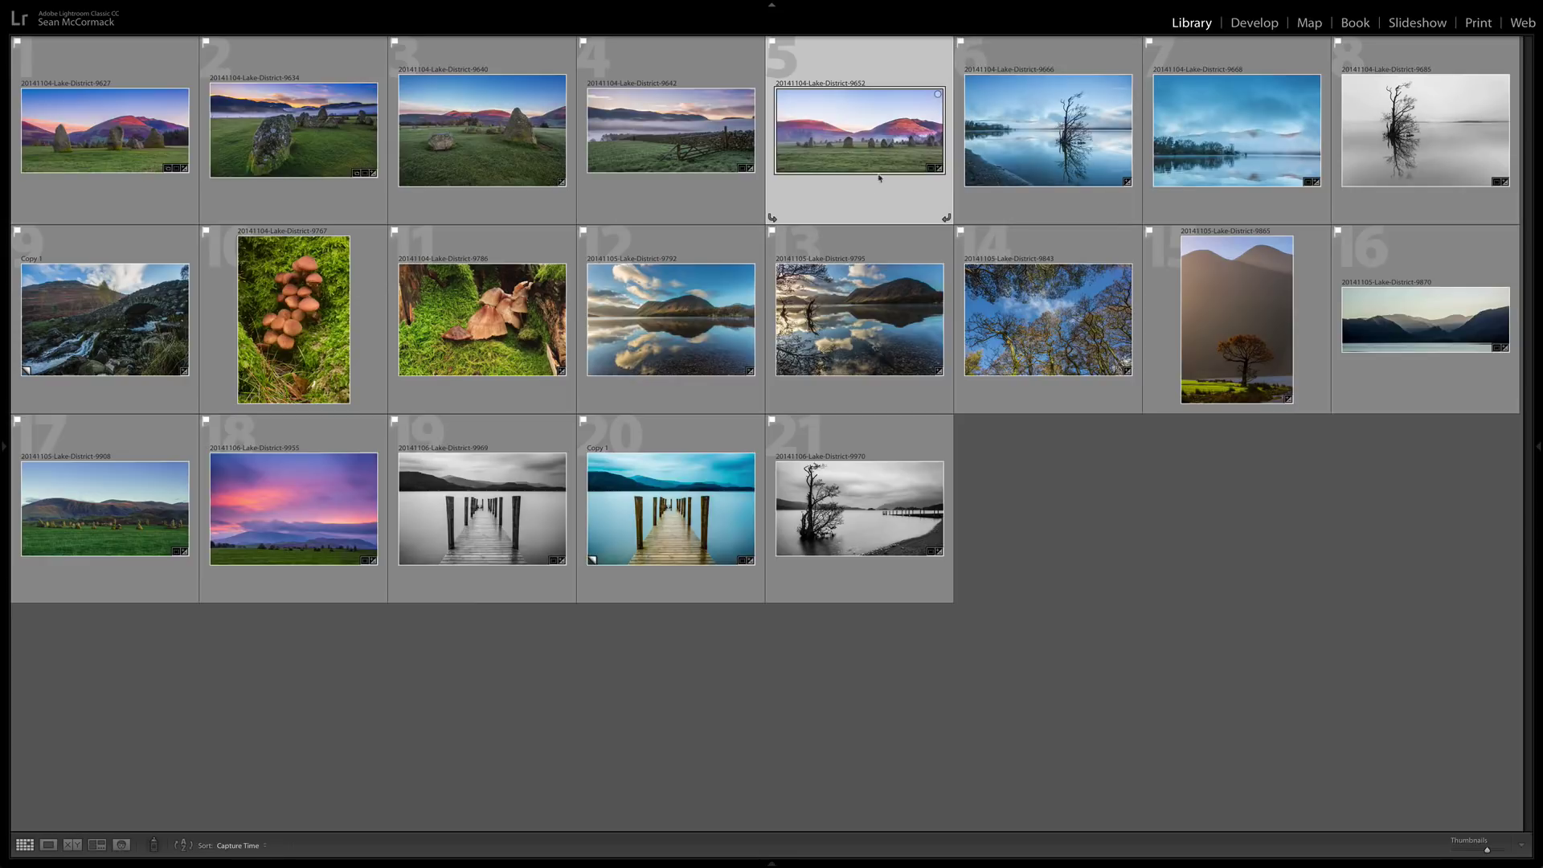
pyautogui.press('6')
# Step: Tint grid cells with label colours, trying 10% and 50% before settling on 20%
pyautogui.press('super+j')
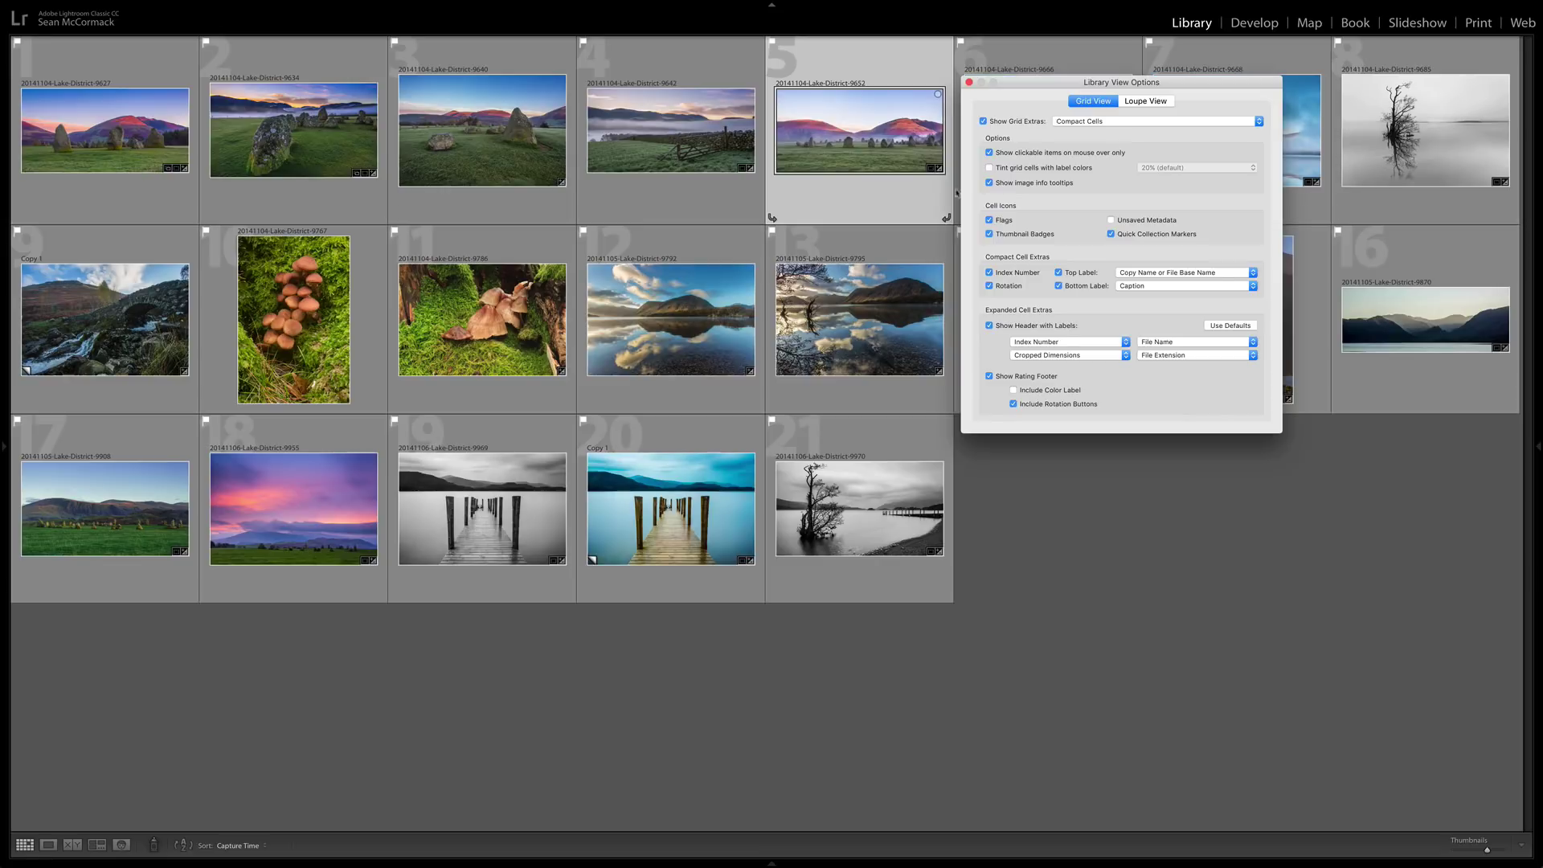
pyautogui.click(990, 168)
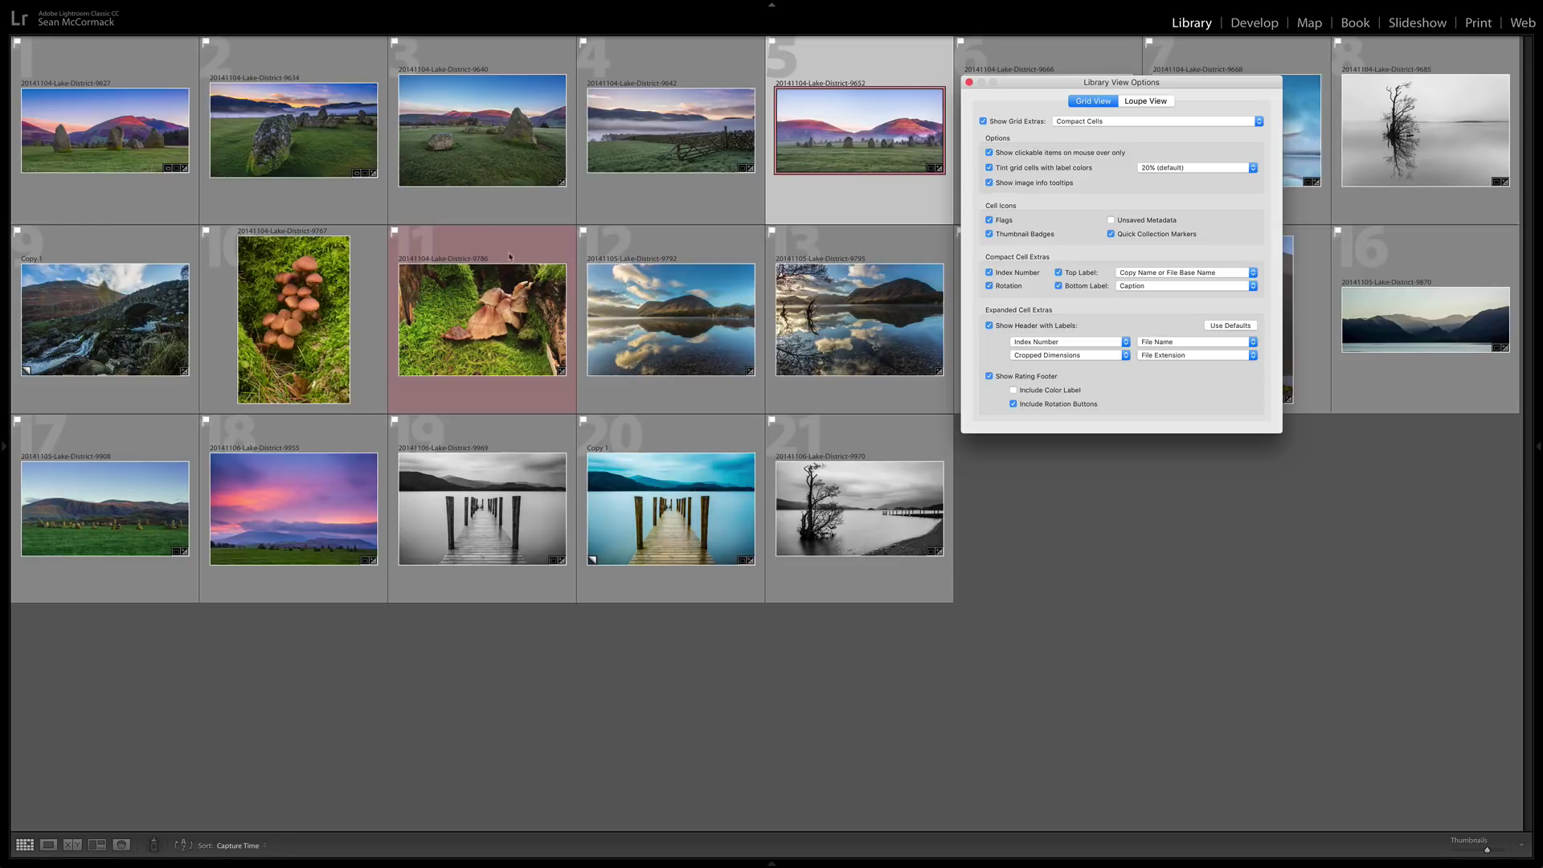
pyautogui.click(1174, 169)
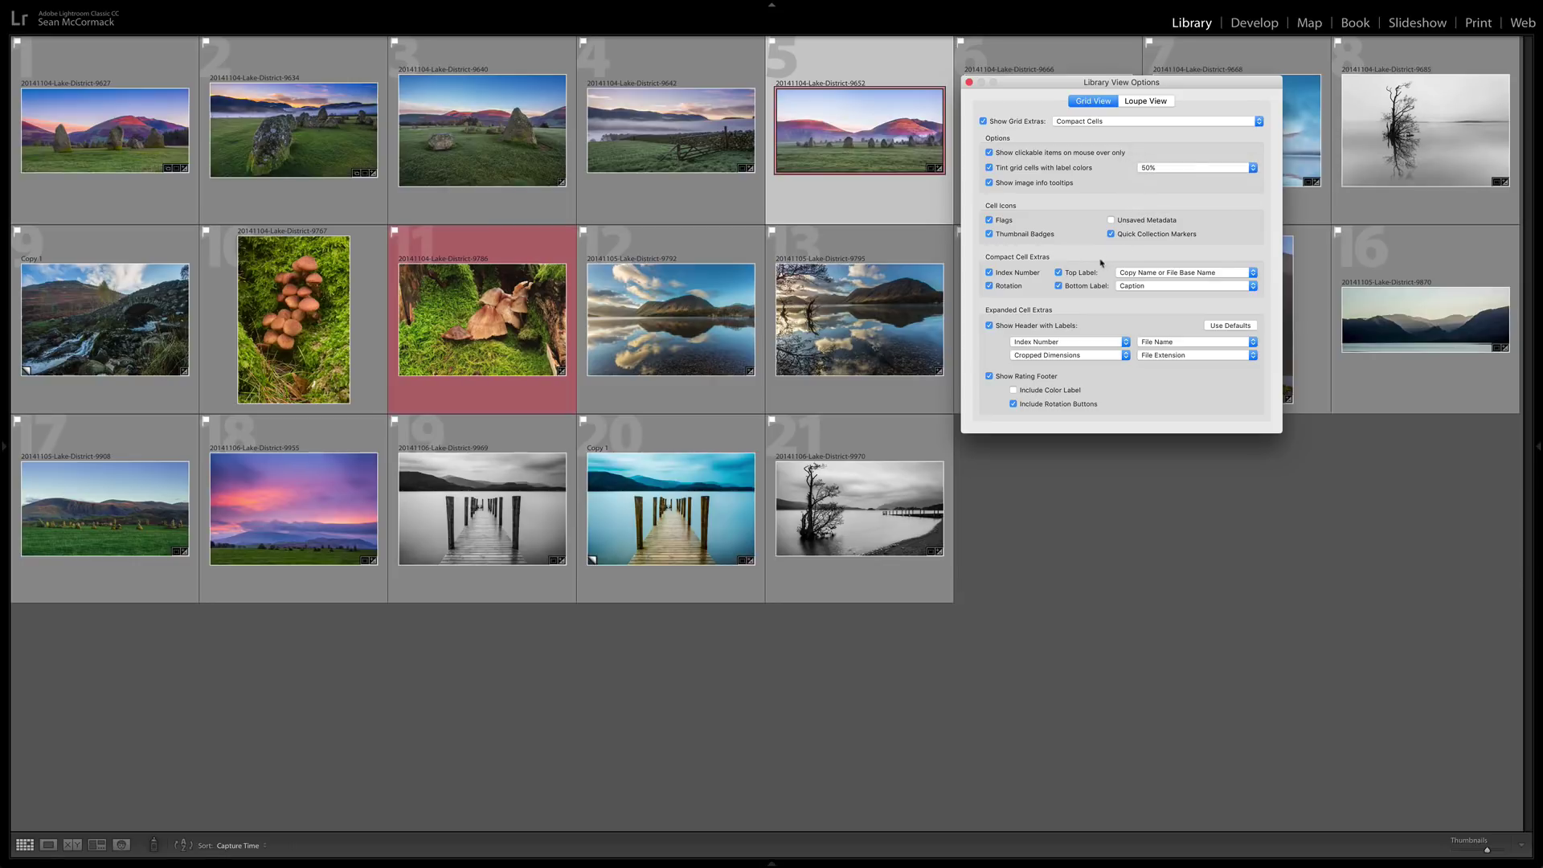
pyautogui.click(1192, 167)
pyautogui.click(1191, 151)
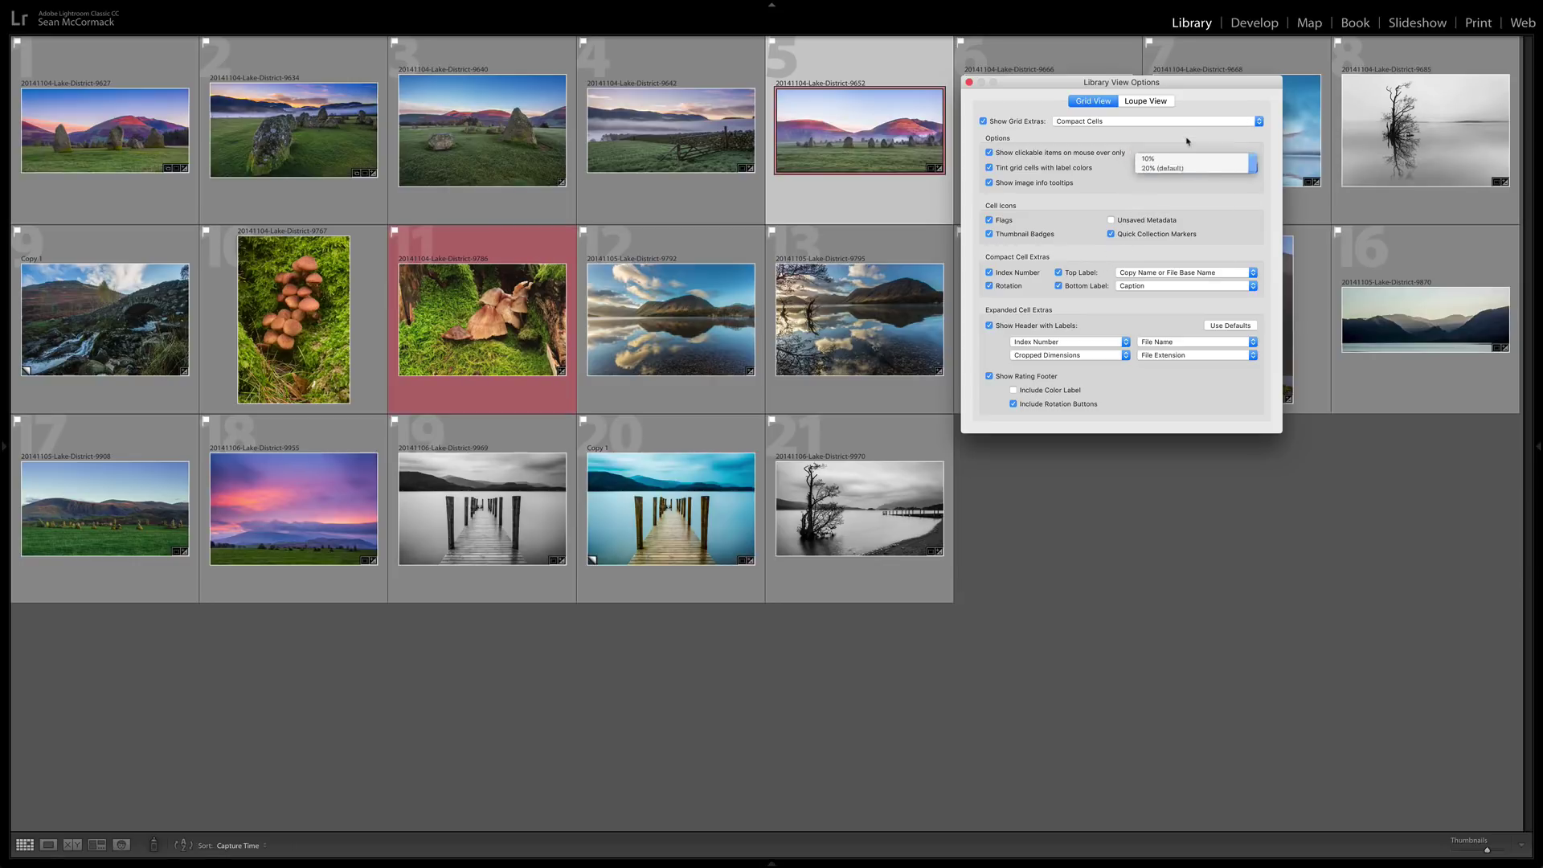
pyautogui.click(1188, 169)
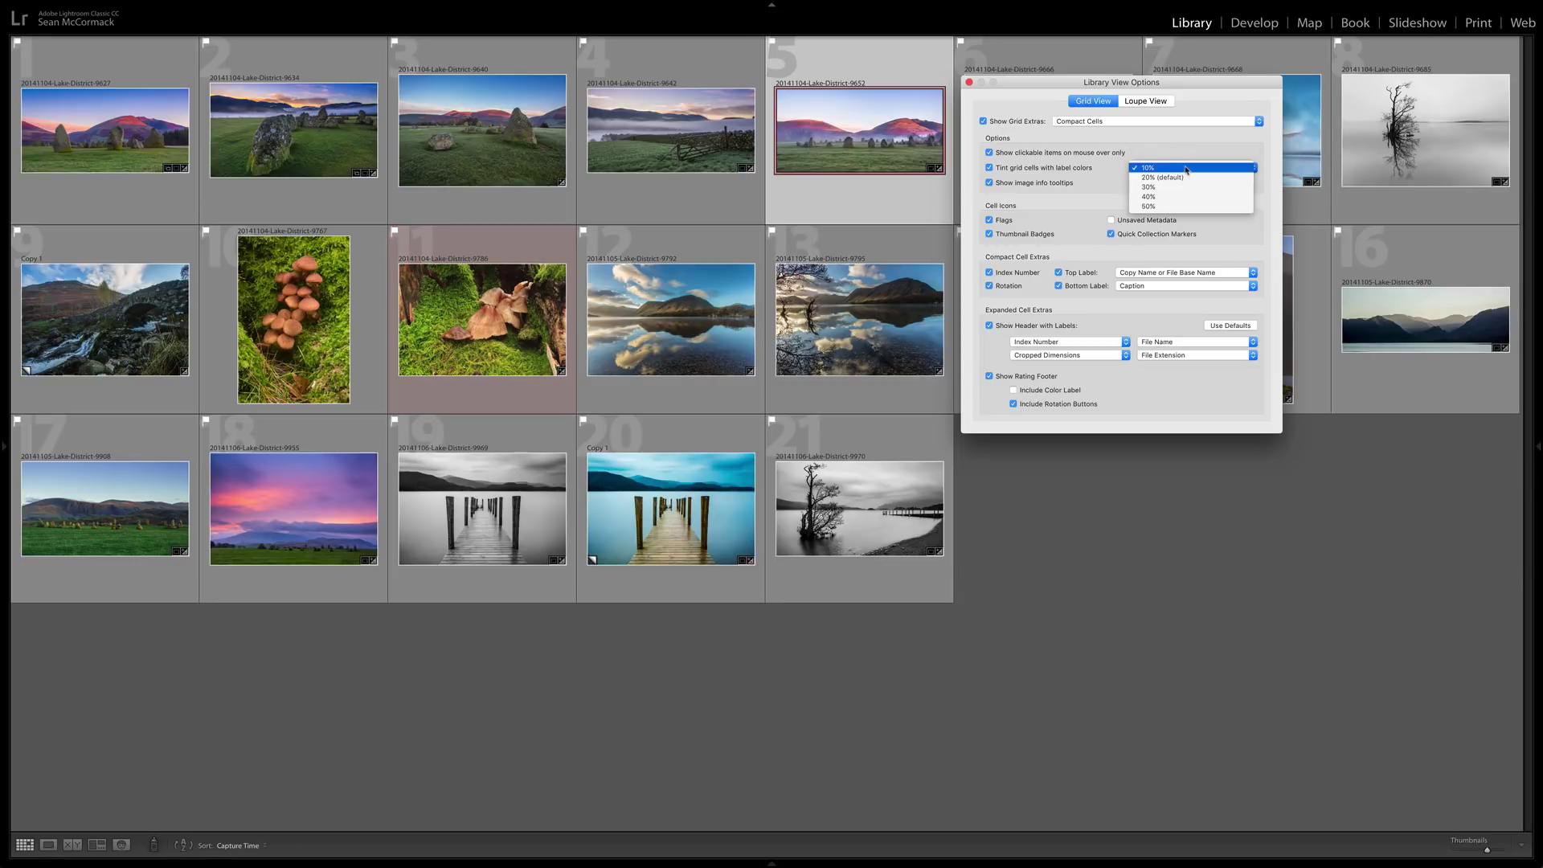
pyautogui.click(1175, 206)
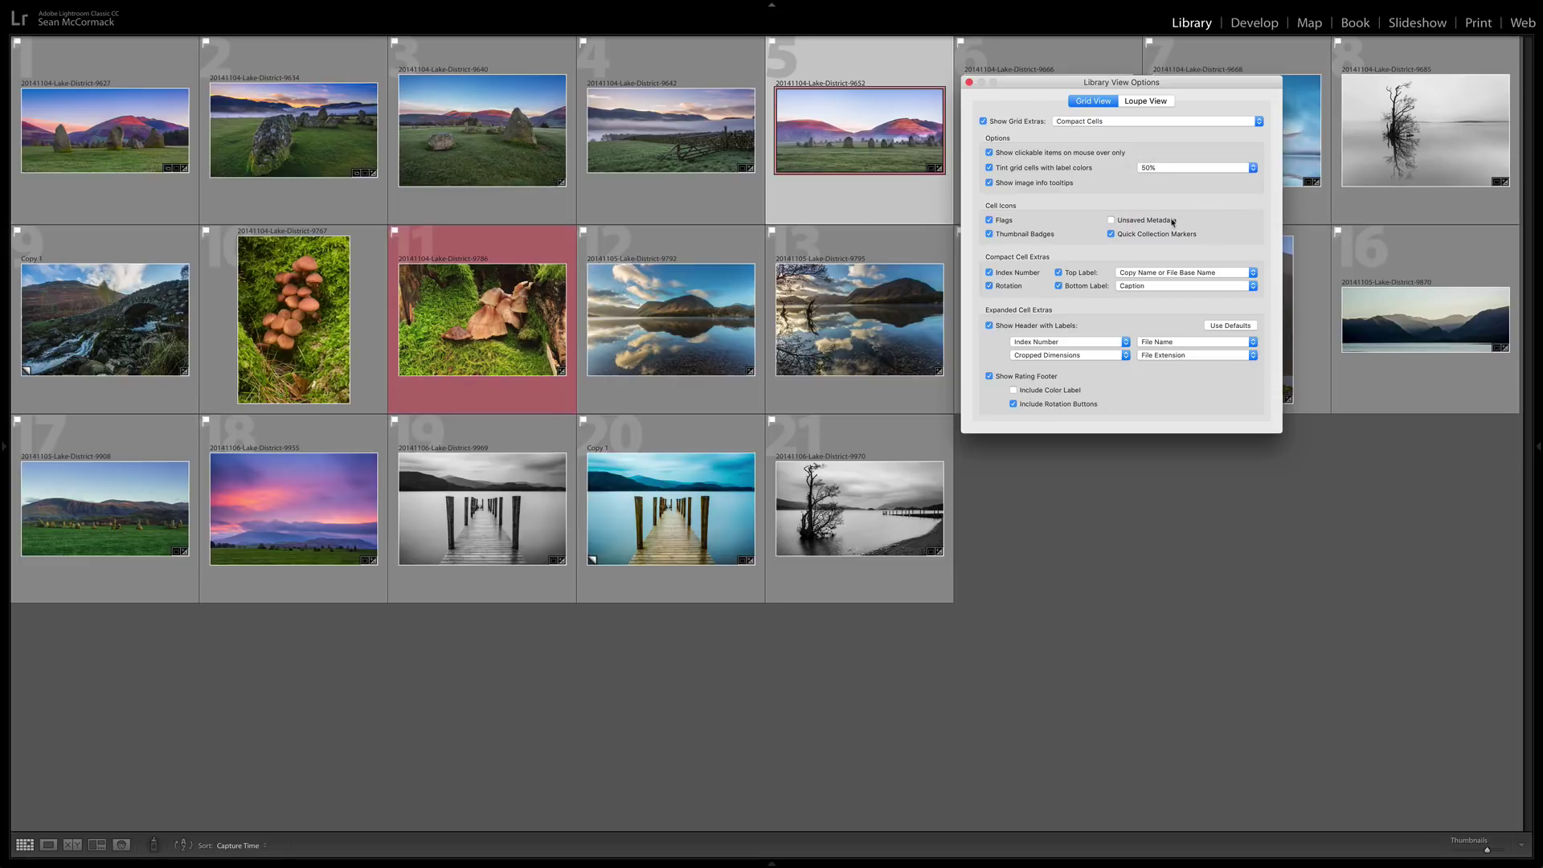
pyautogui.click(1180, 169)
pyautogui.click(1177, 153)
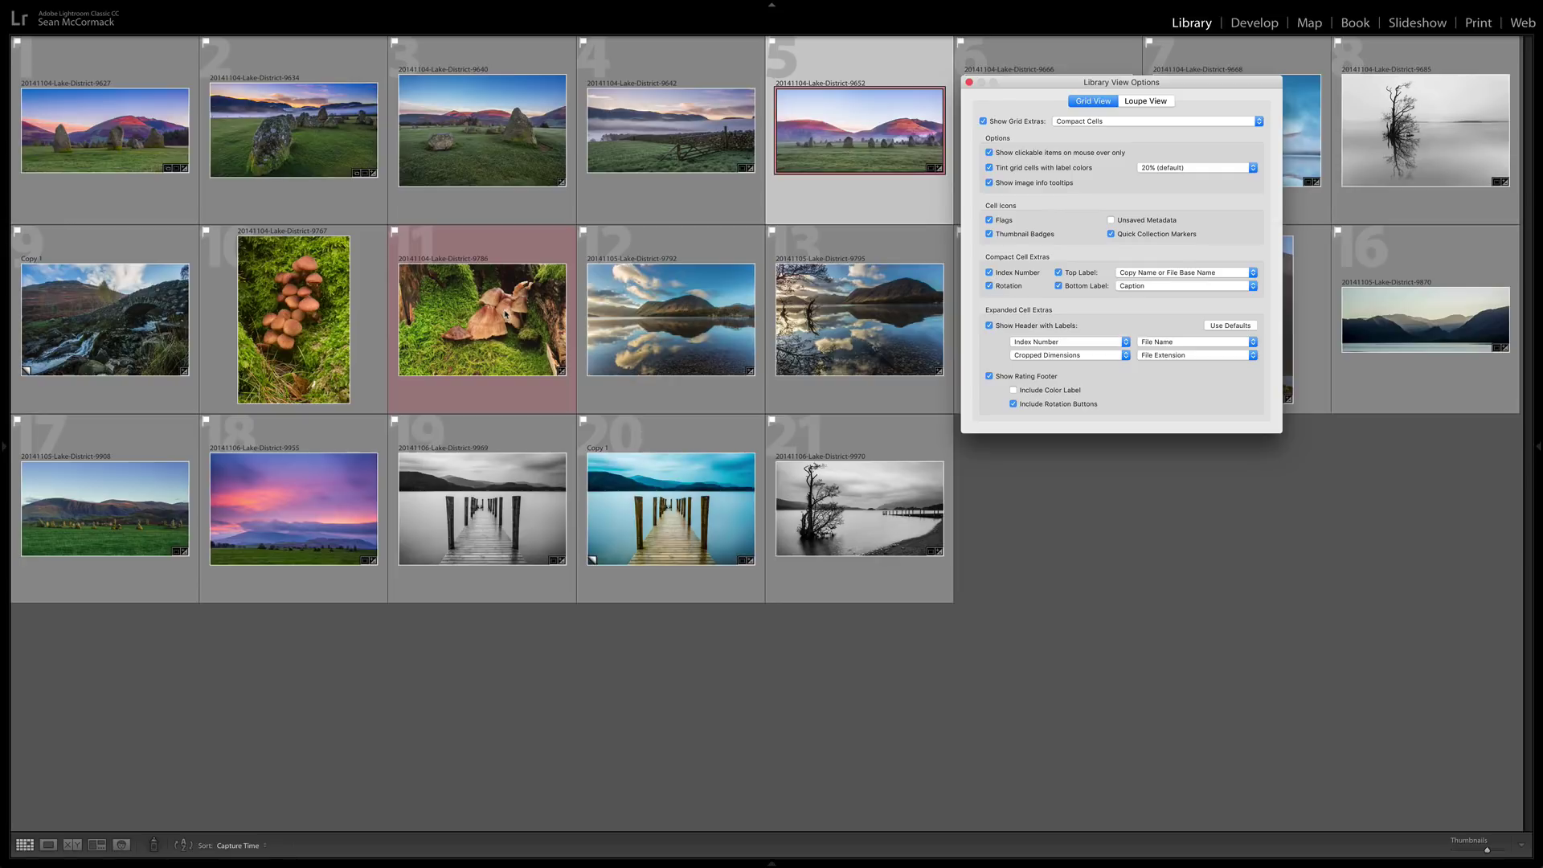
pyautogui.click(970, 82)
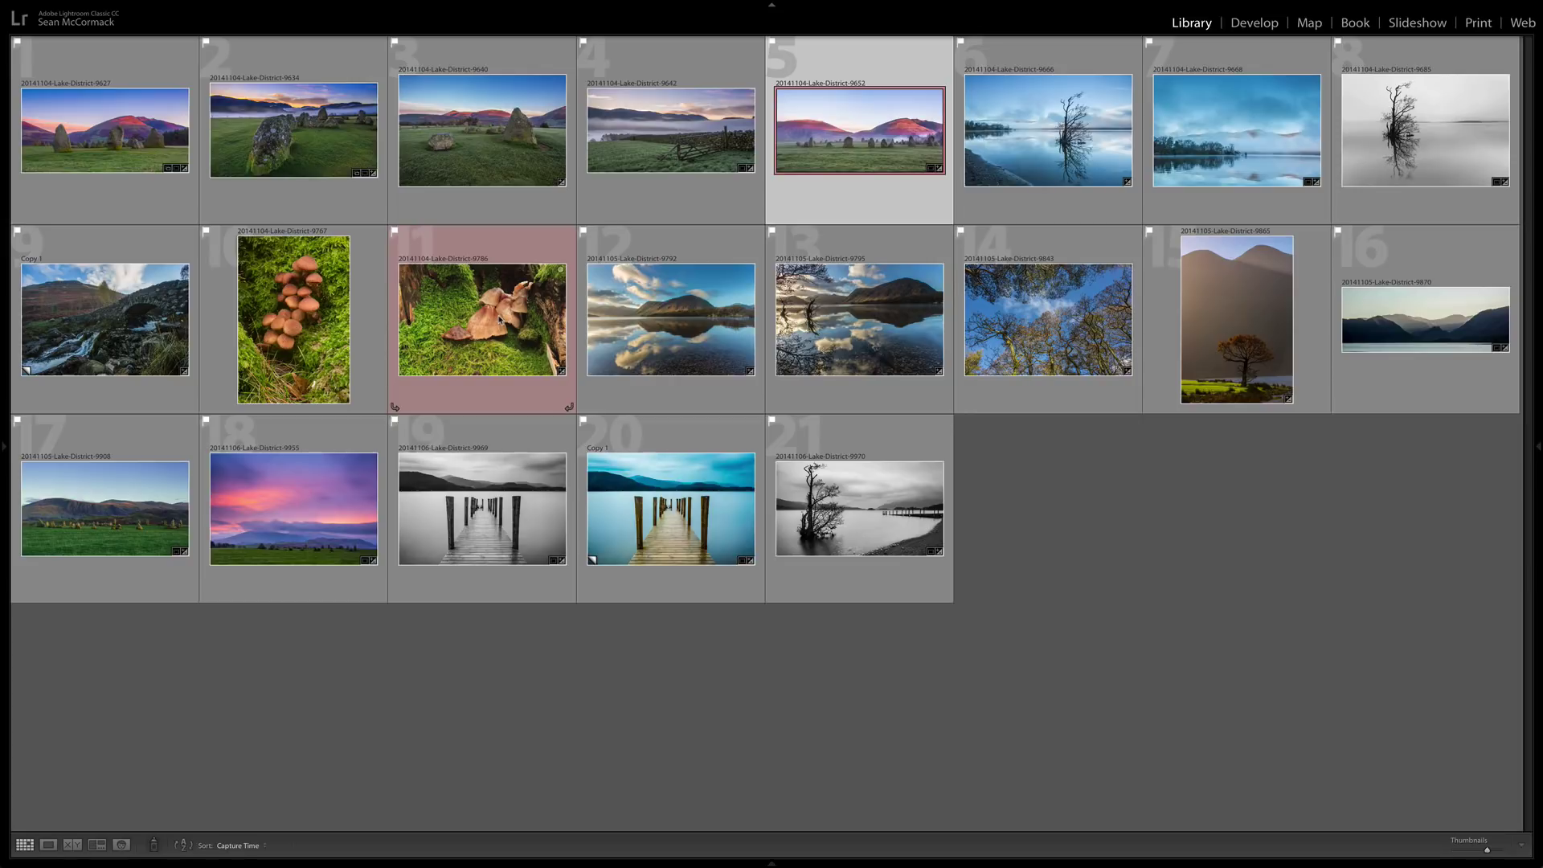
pyautogui.moveTo(499, 320)
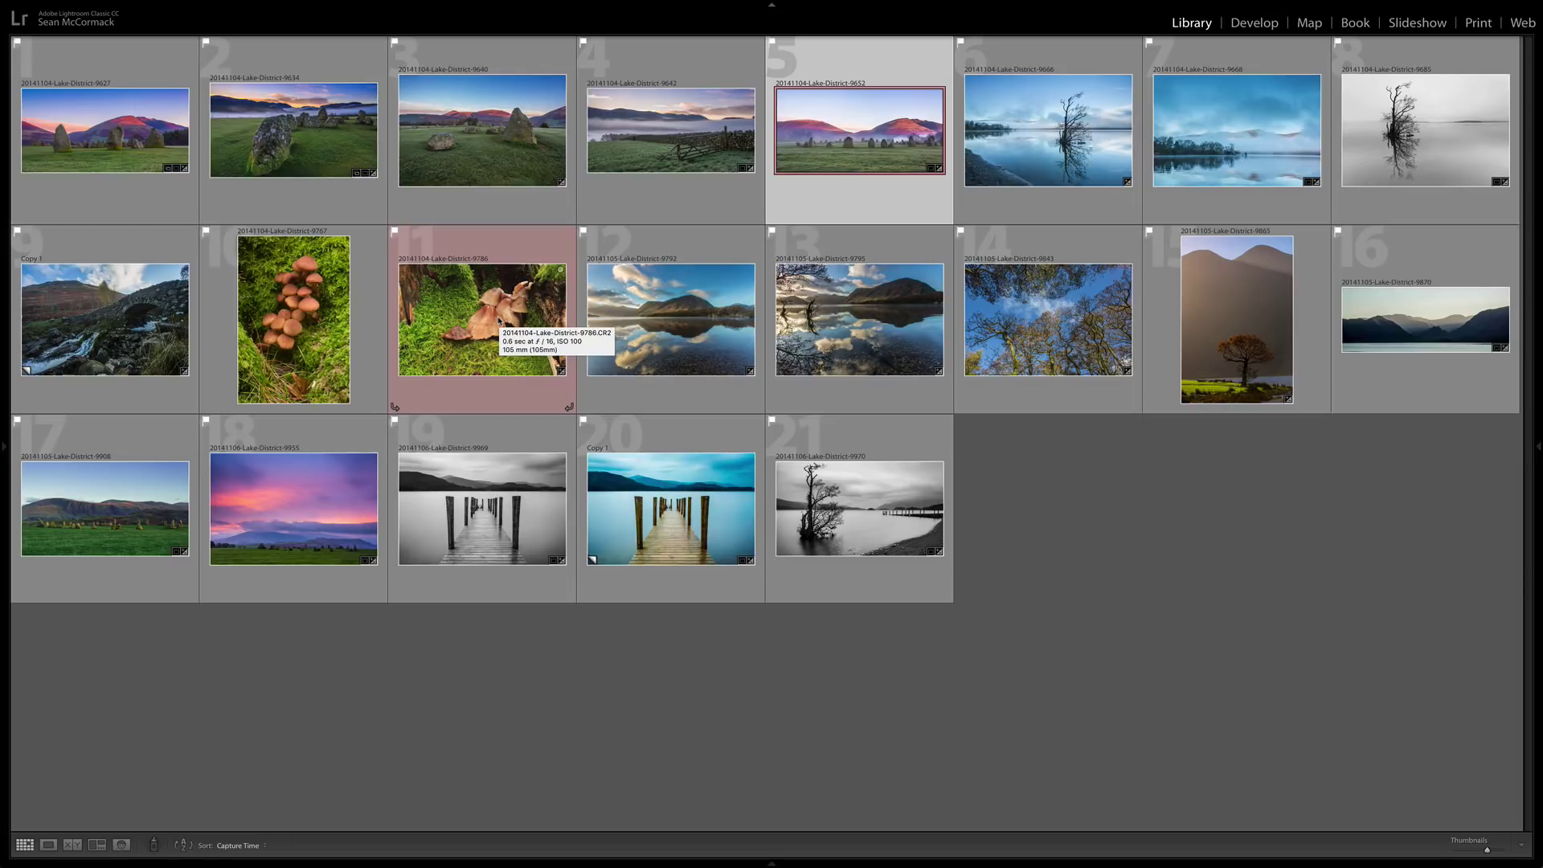
pyautogui.press('super+j')
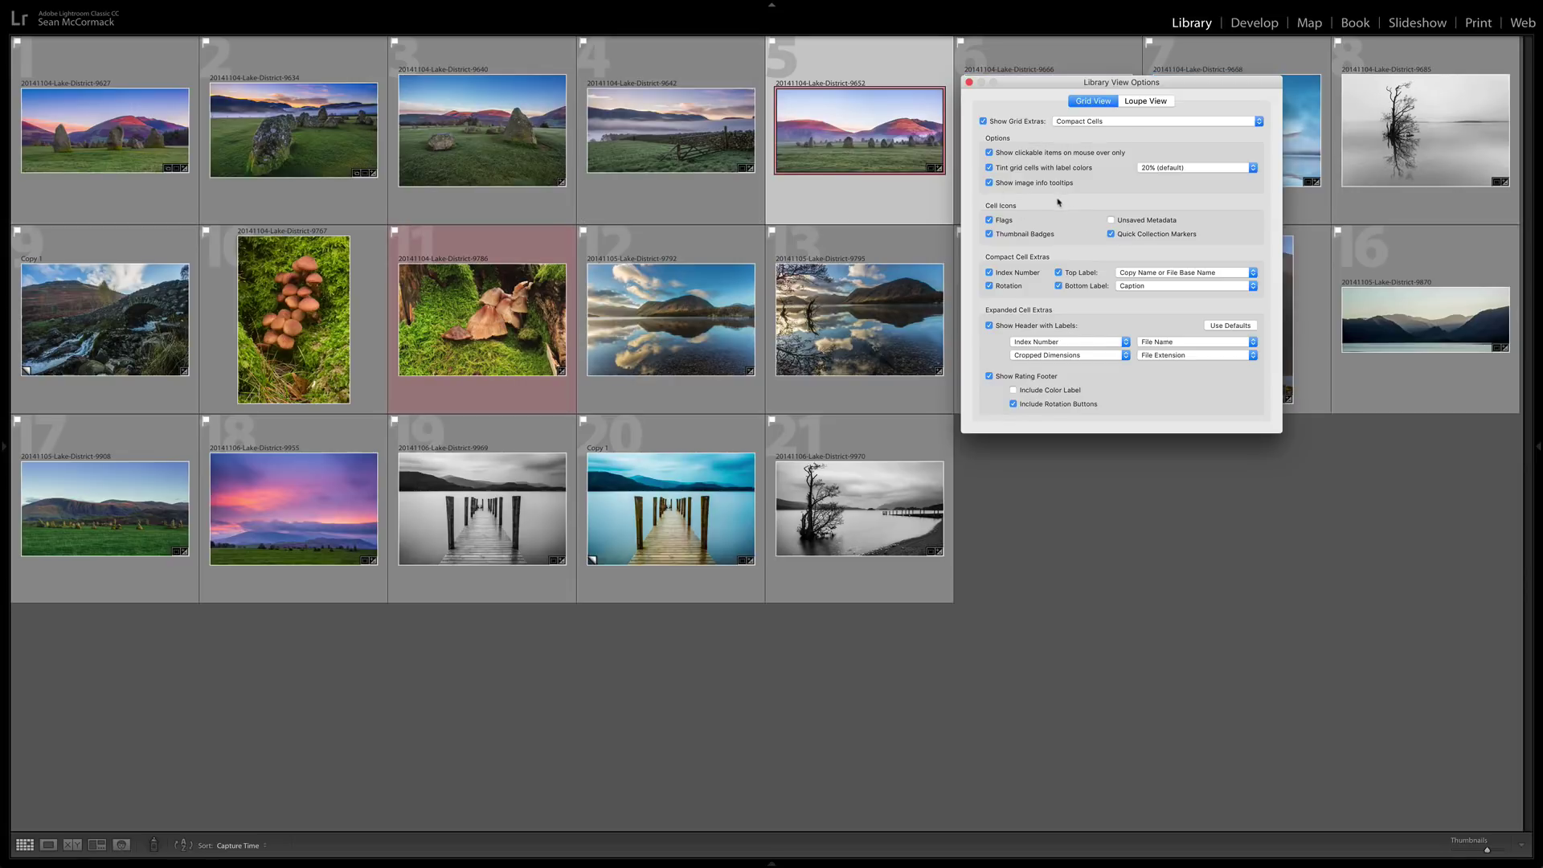
pyautogui.click(989, 234)
pyautogui.click(989, 233)
pyautogui.press('super+j')
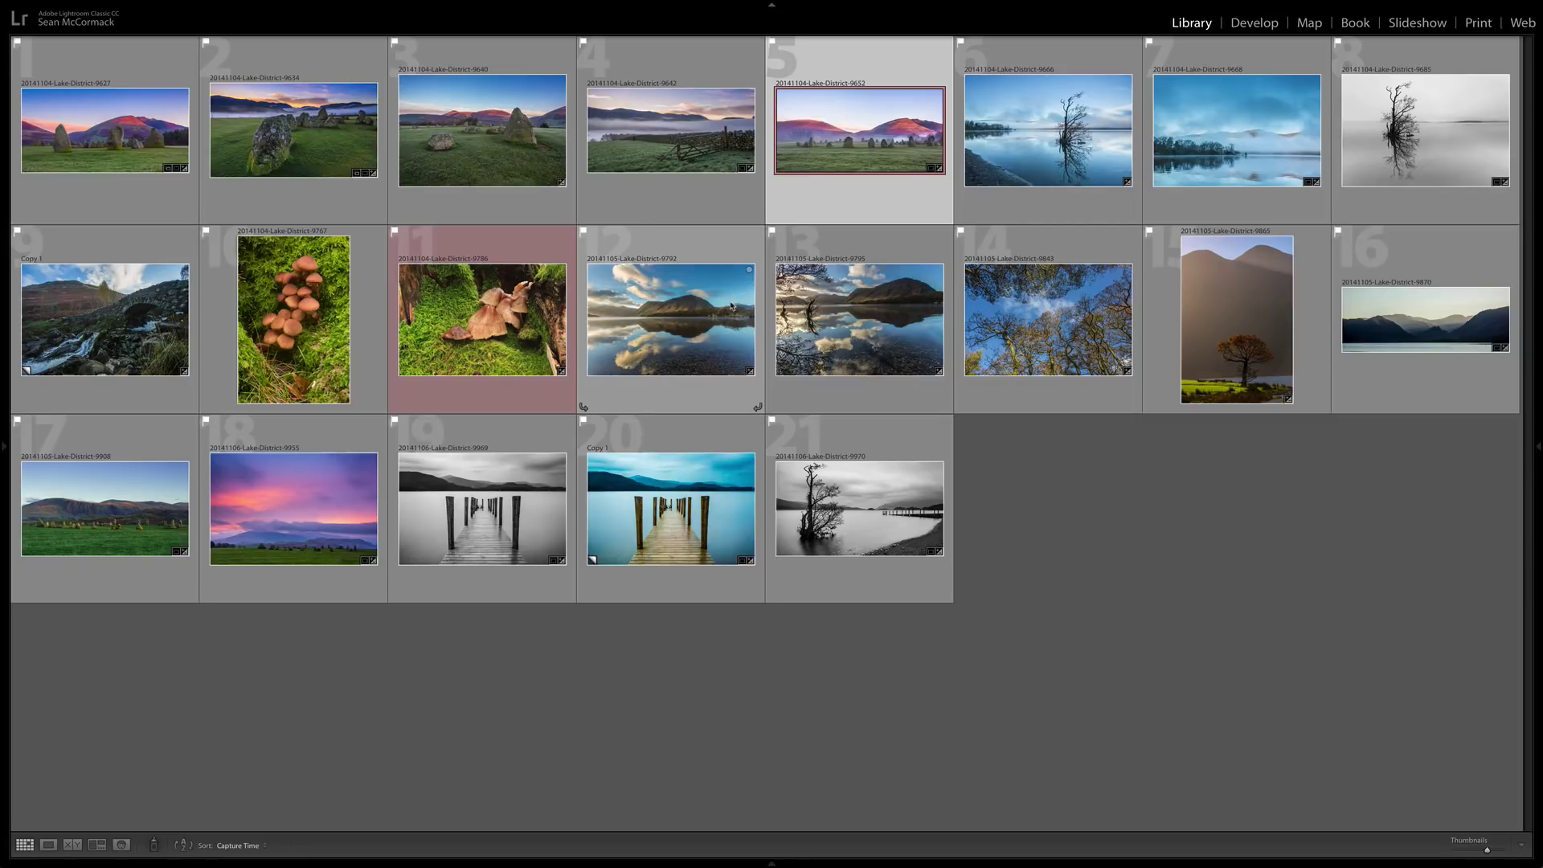
pyautogui.press('super+j')
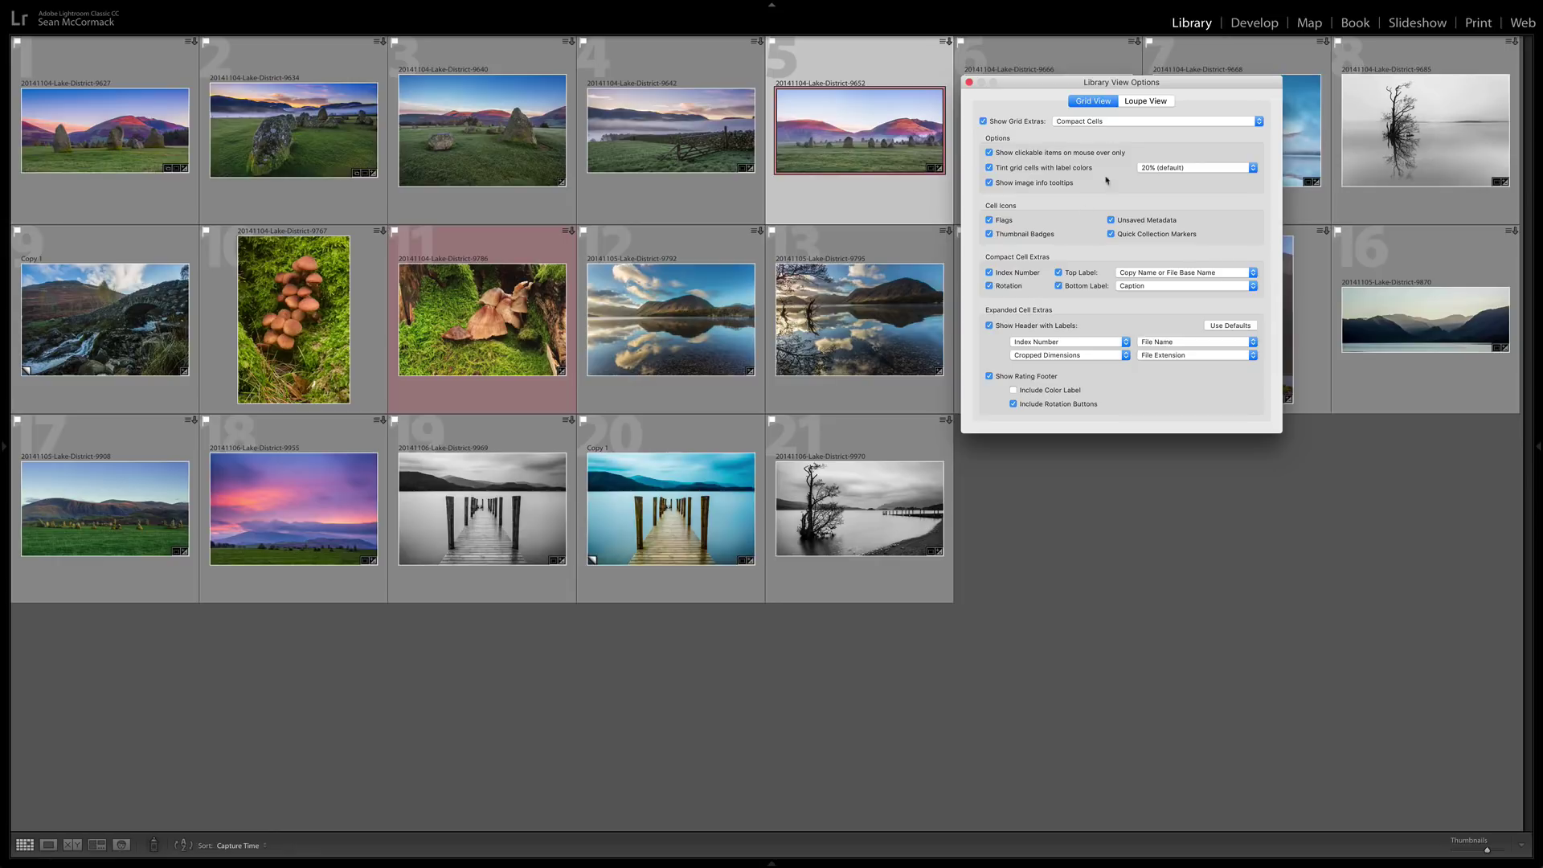
pyautogui.click(1110, 219)
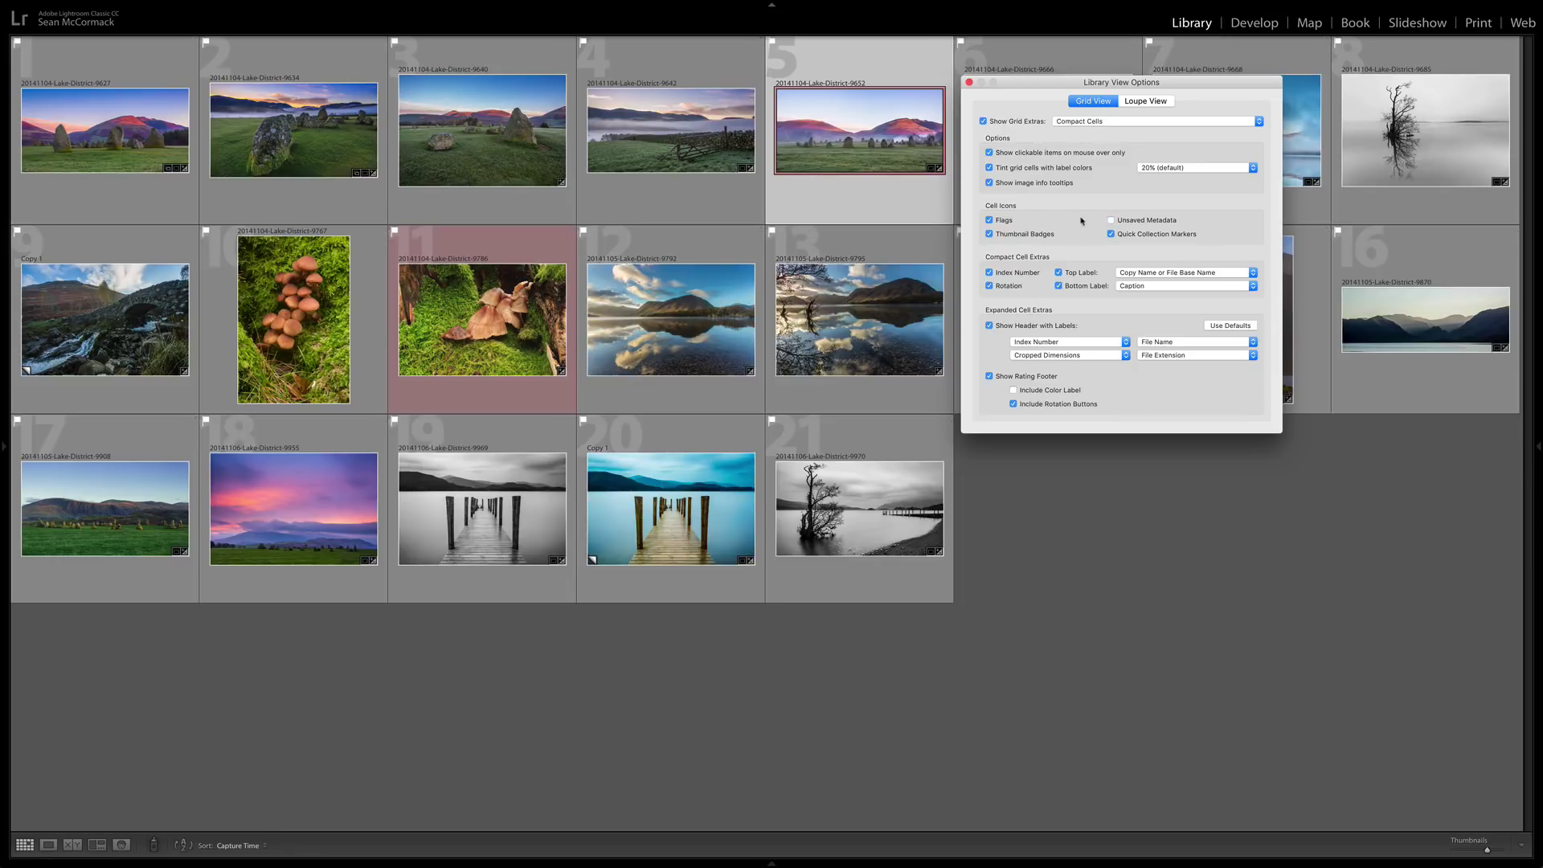
pyautogui.click(990, 286)
pyautogui.click(990, 153)
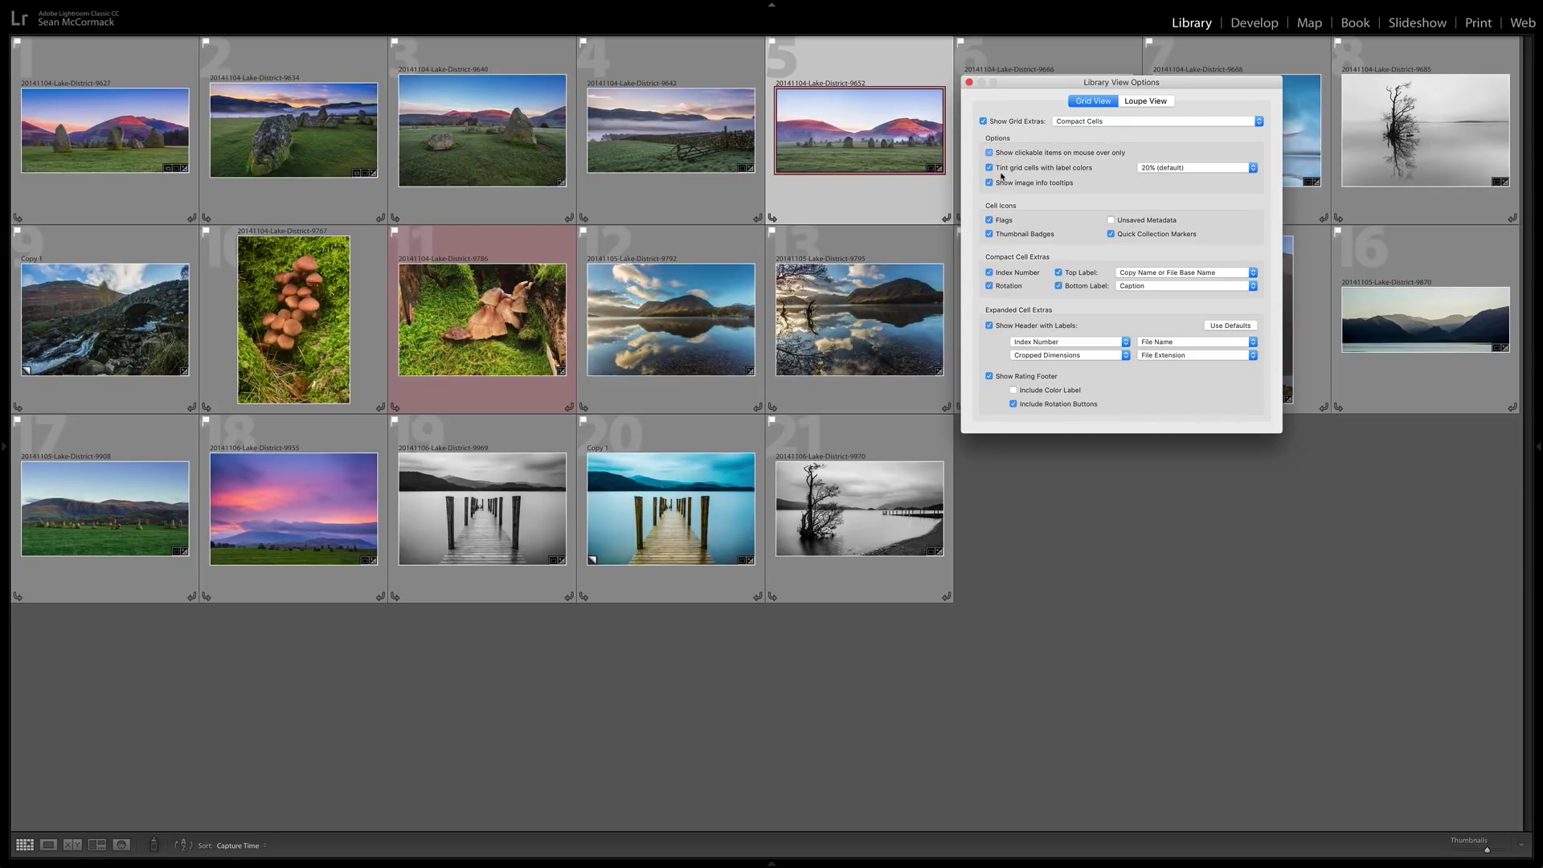
pyautogui.click(989, 286)
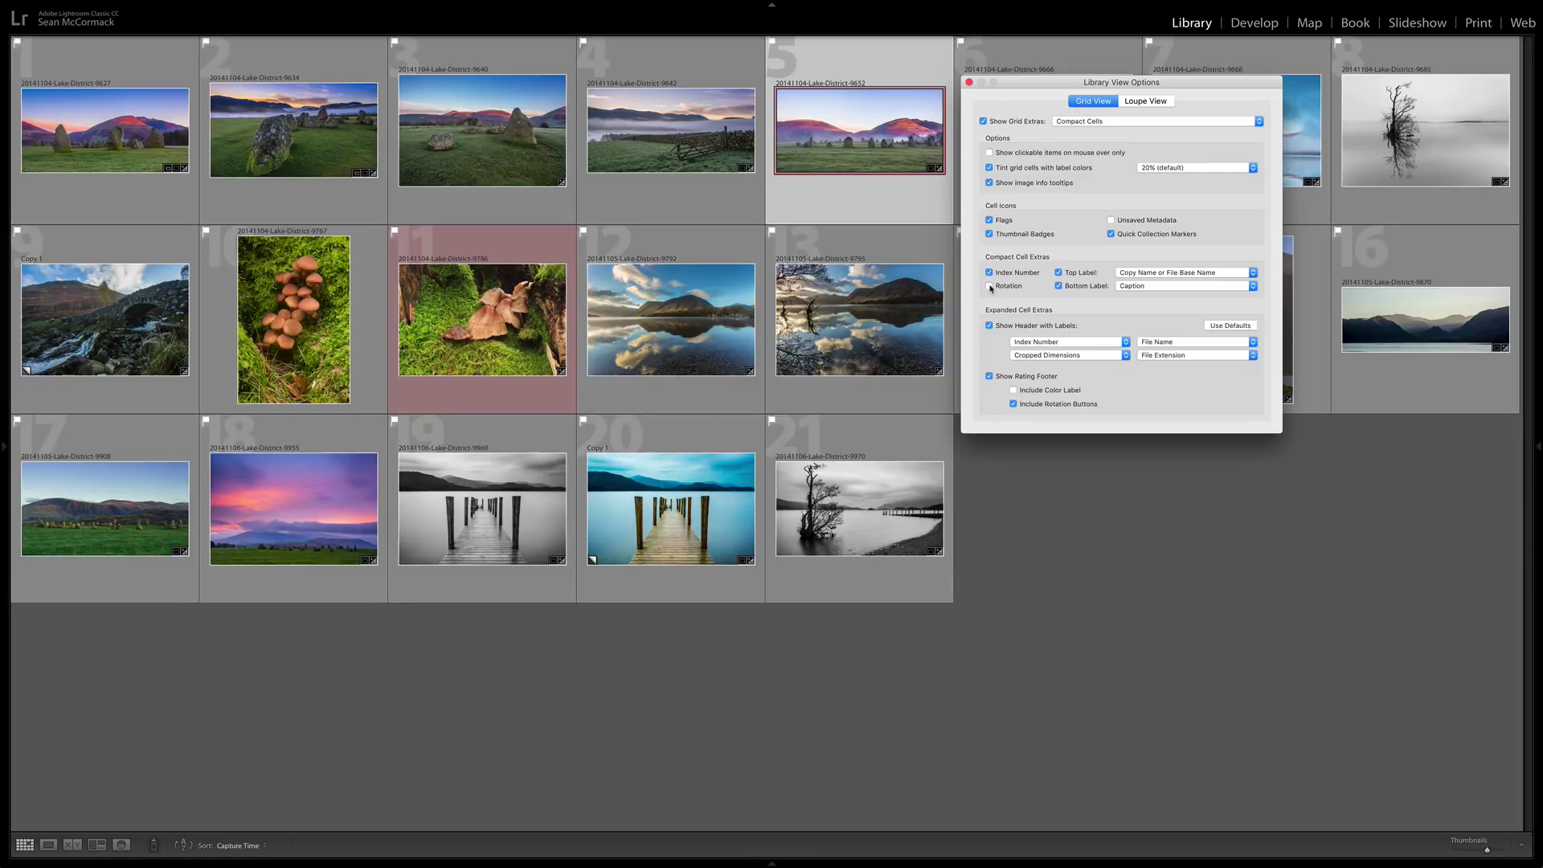
pyautogui.click(989, 286)
pyautogui.click(989, 153)
# Step: Set the compact cell top label to File Name and bottom label to Capture Date/Time
pyautogui.click(1143, 287)
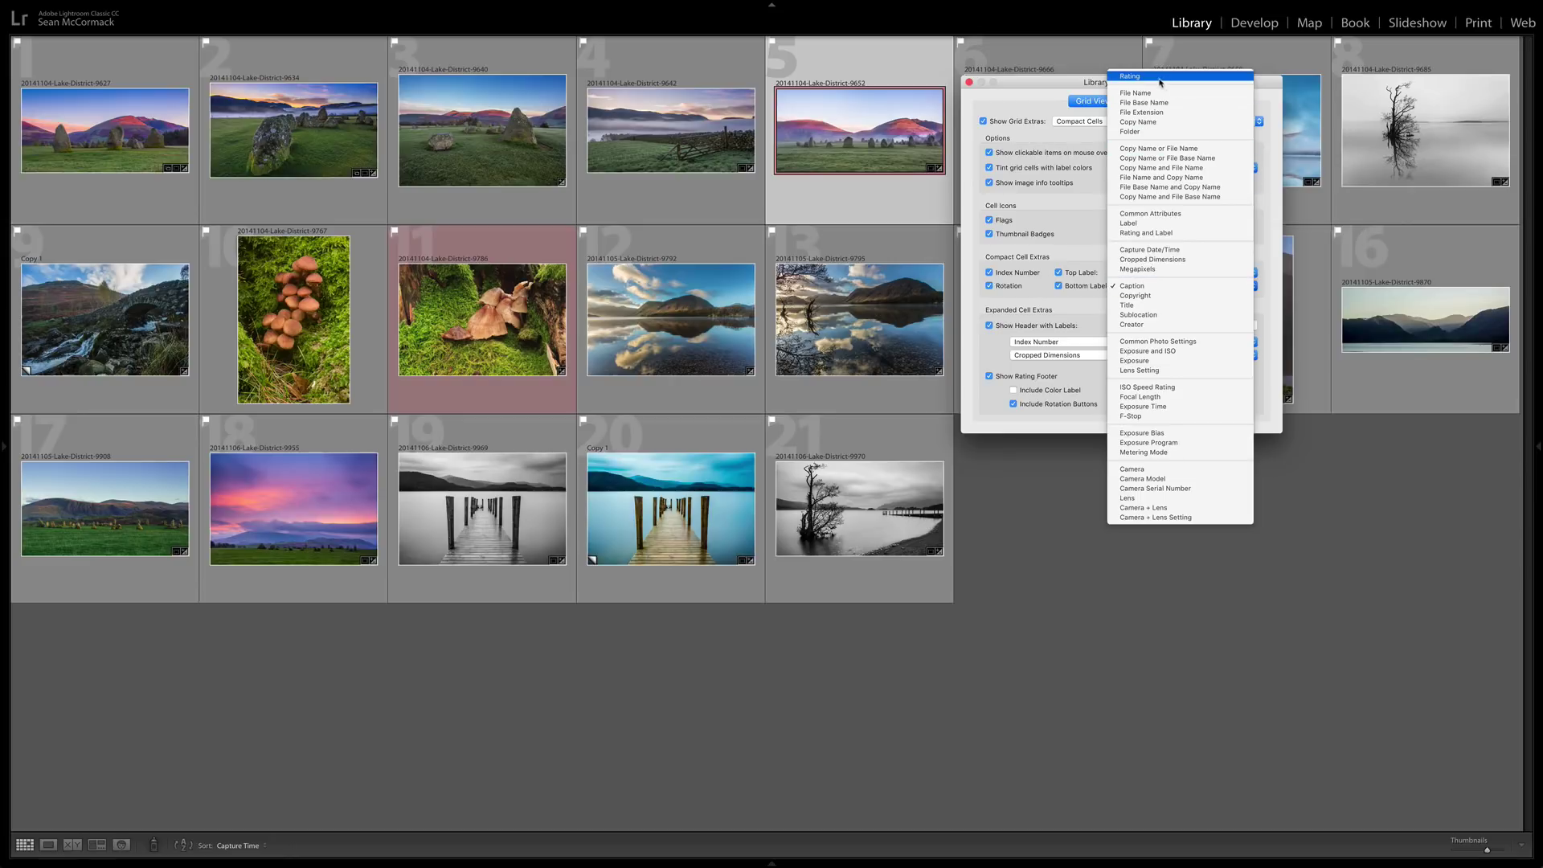
pyautogui.click(1150, 214)
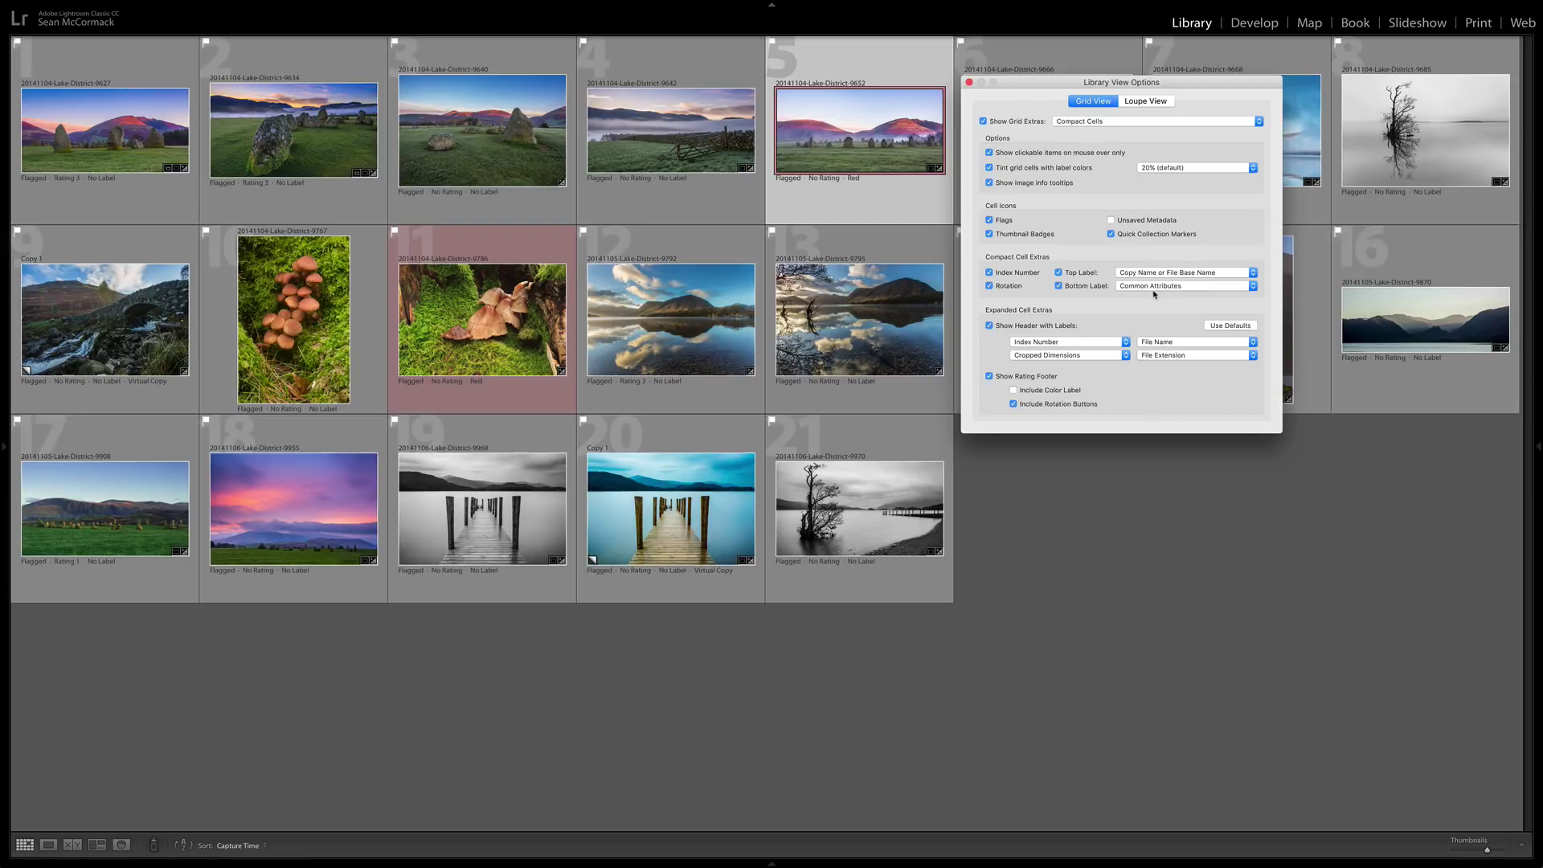
pyautogui.click(1166, 275)
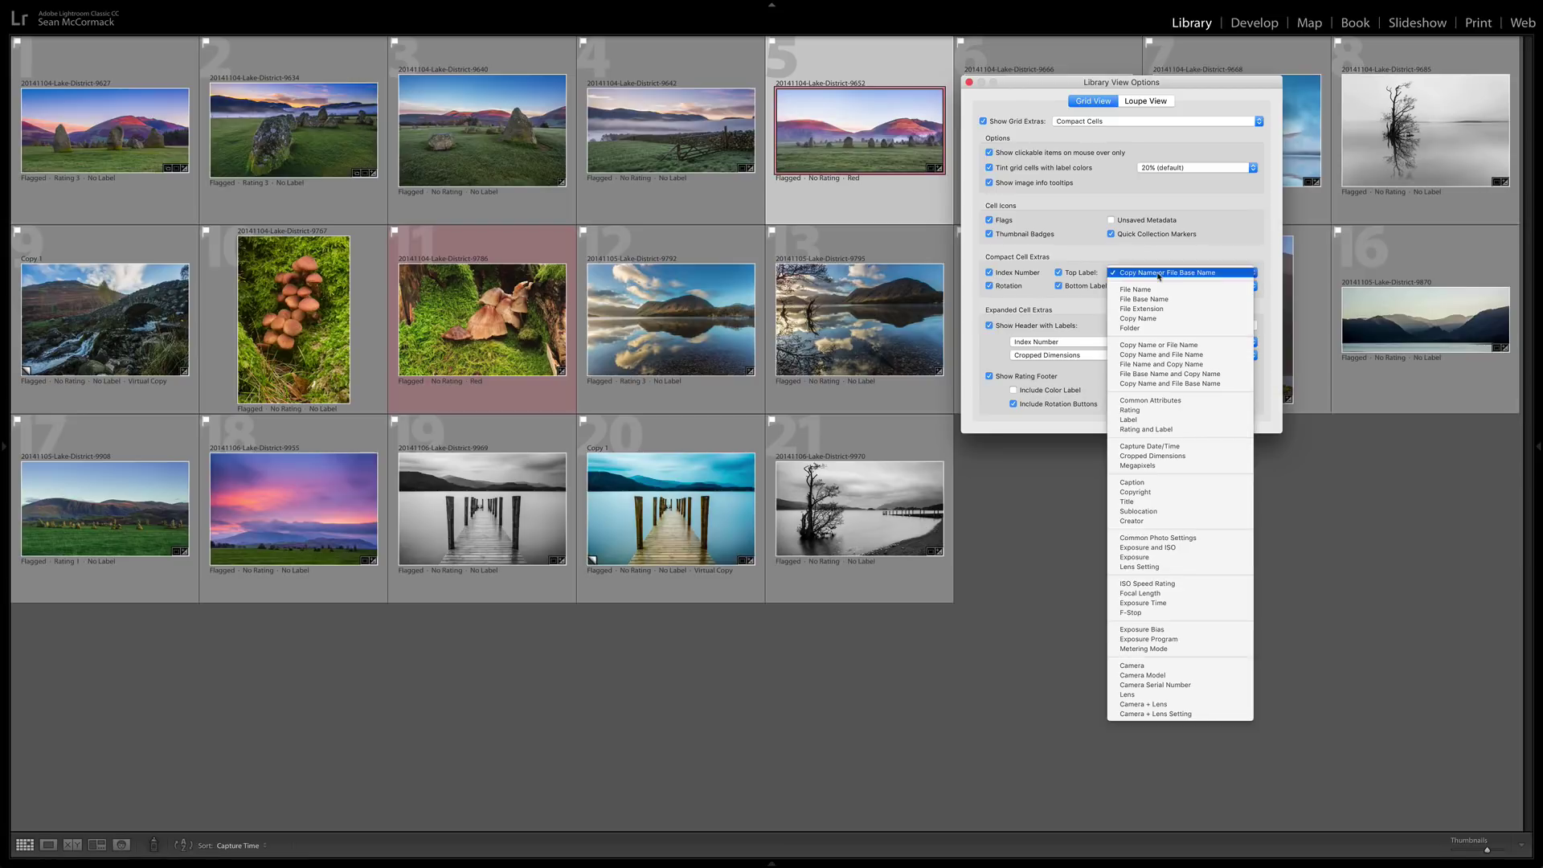
pyautogui.click(1154, 447)
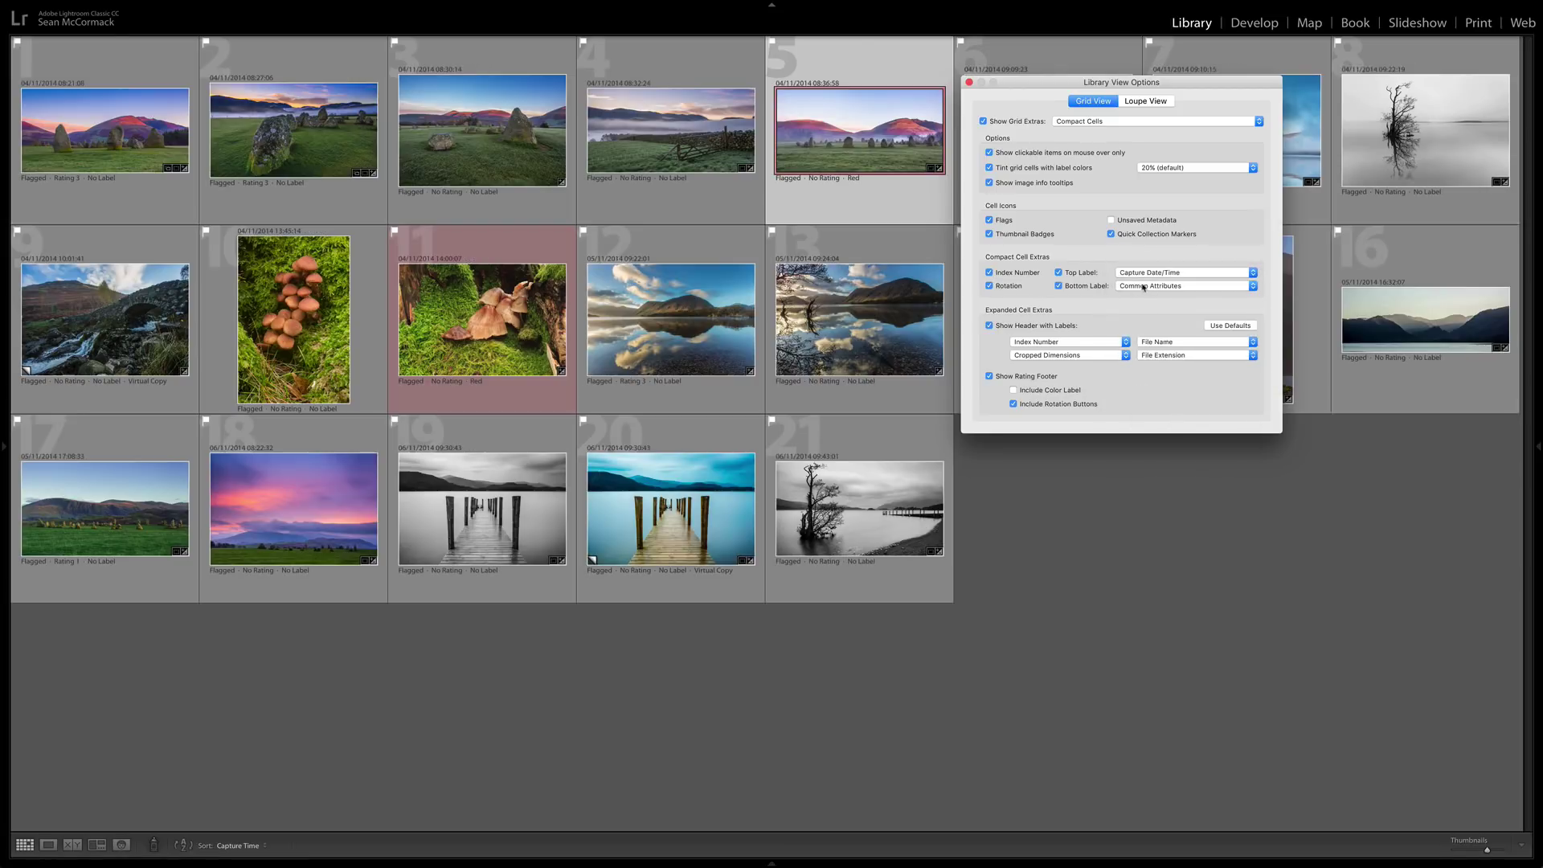
pyautogui.click(1145, 274)
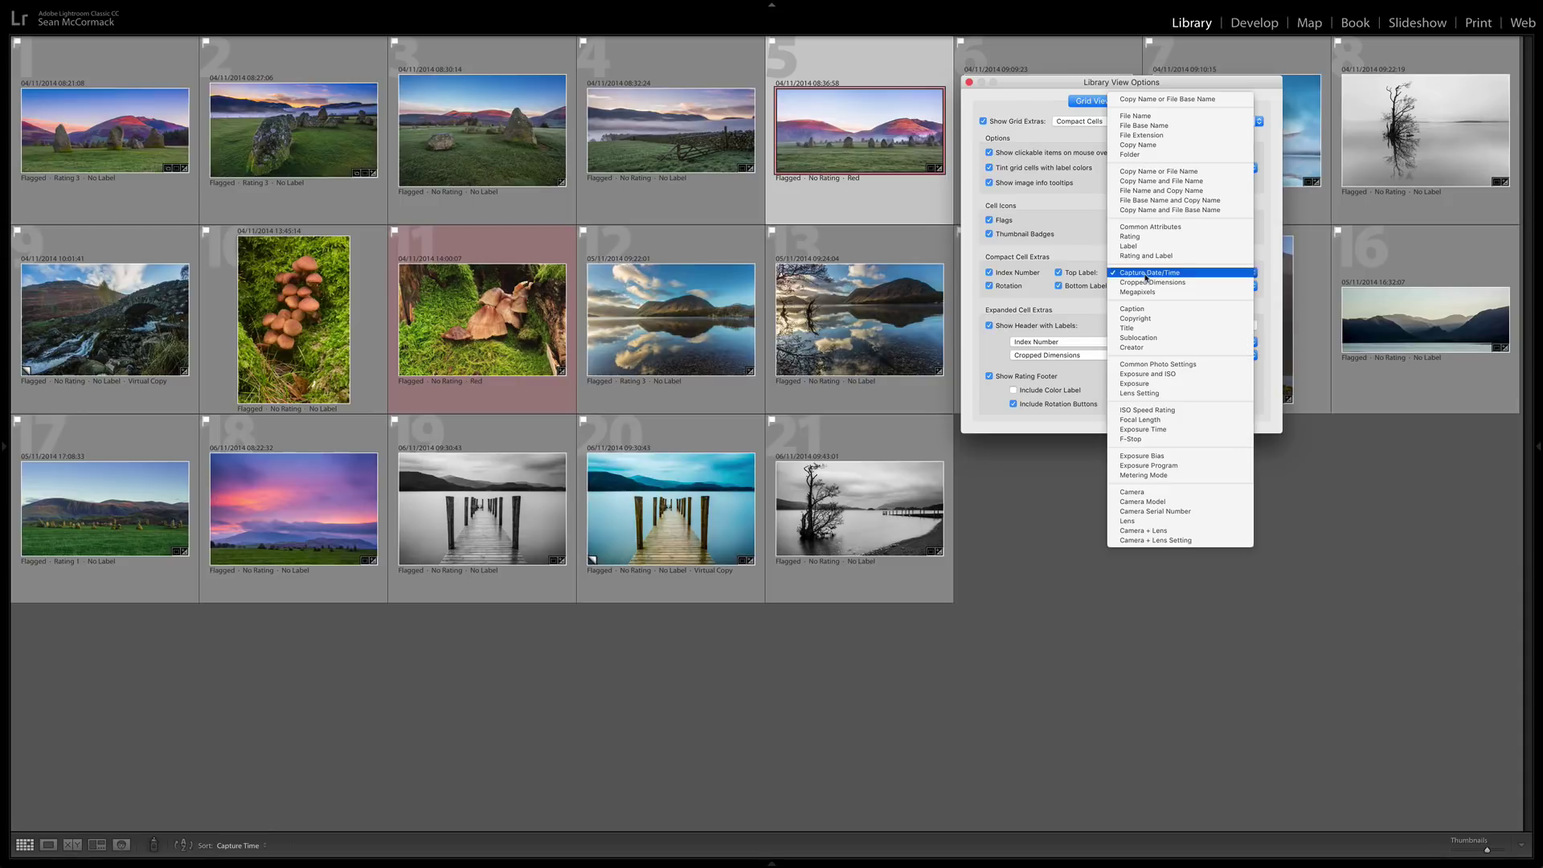
pyautogui.click(1142, 115)
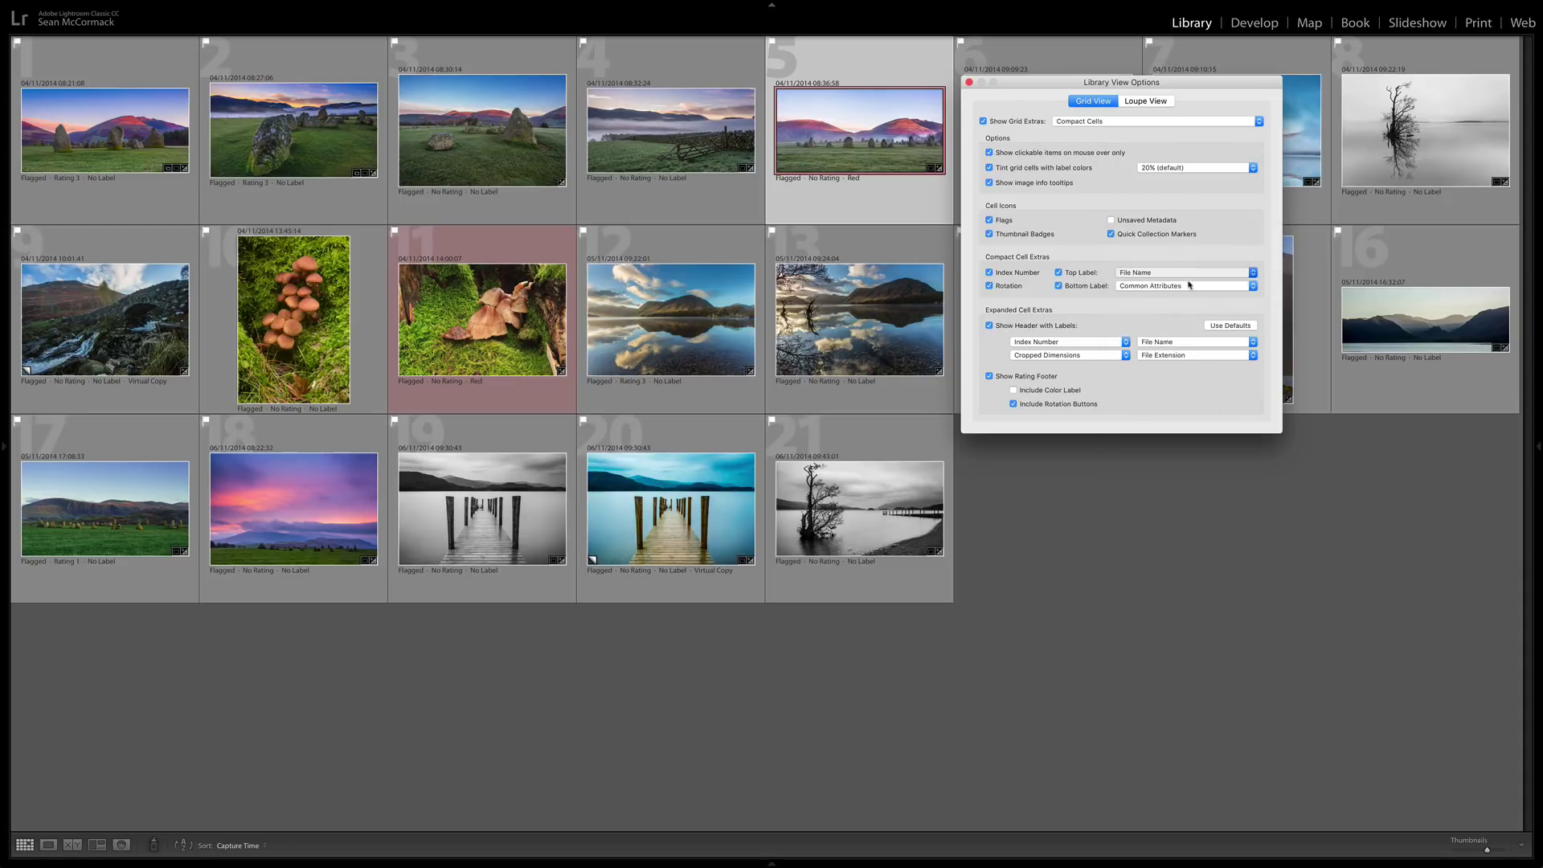
pyautogui.click(1160, 287)
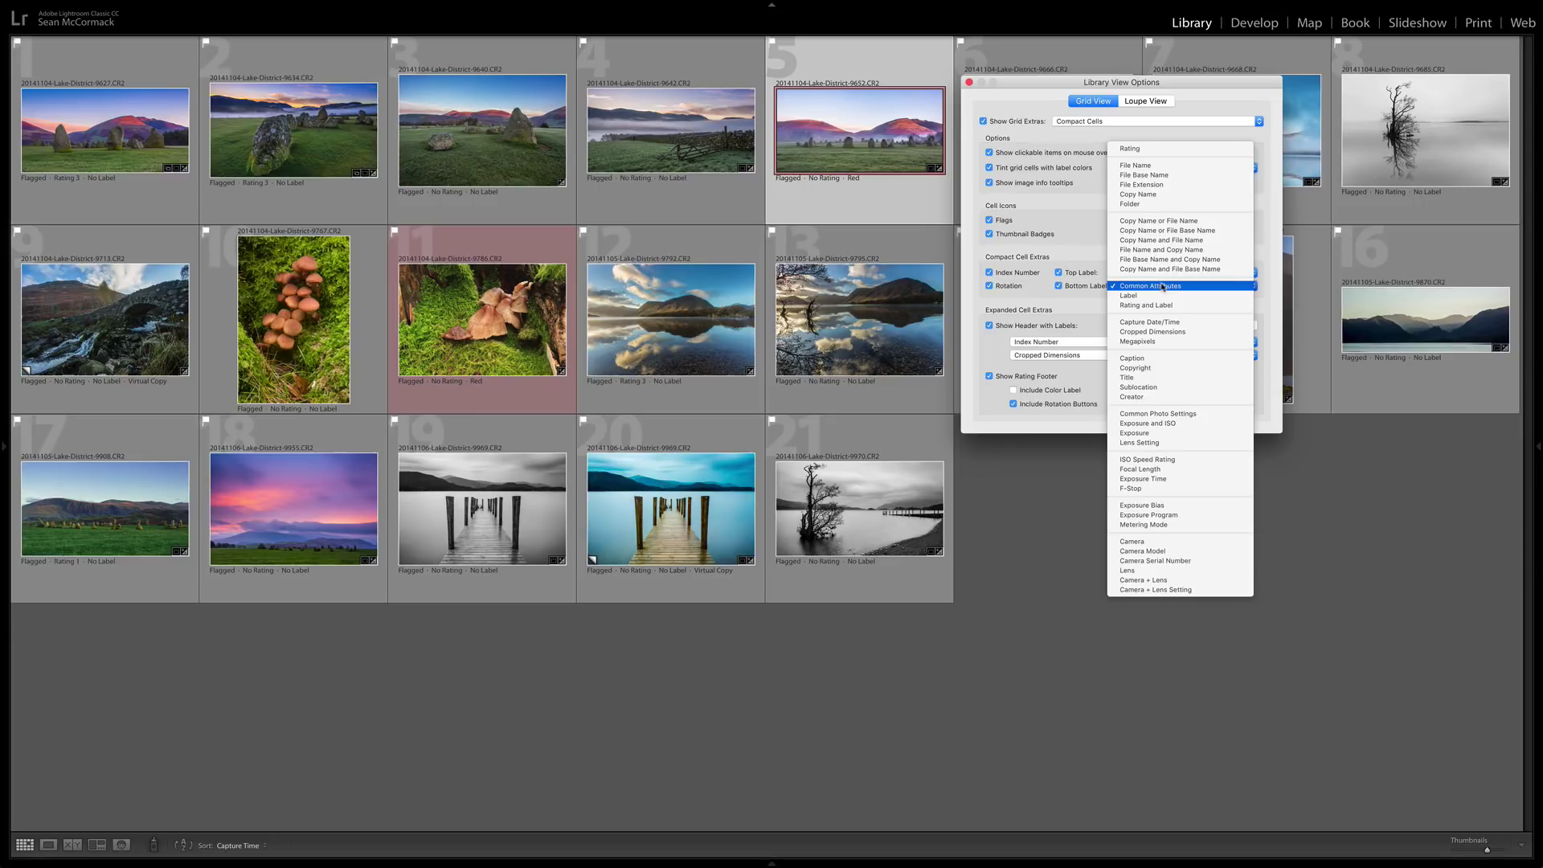
pyautogui.click(1159, 325)
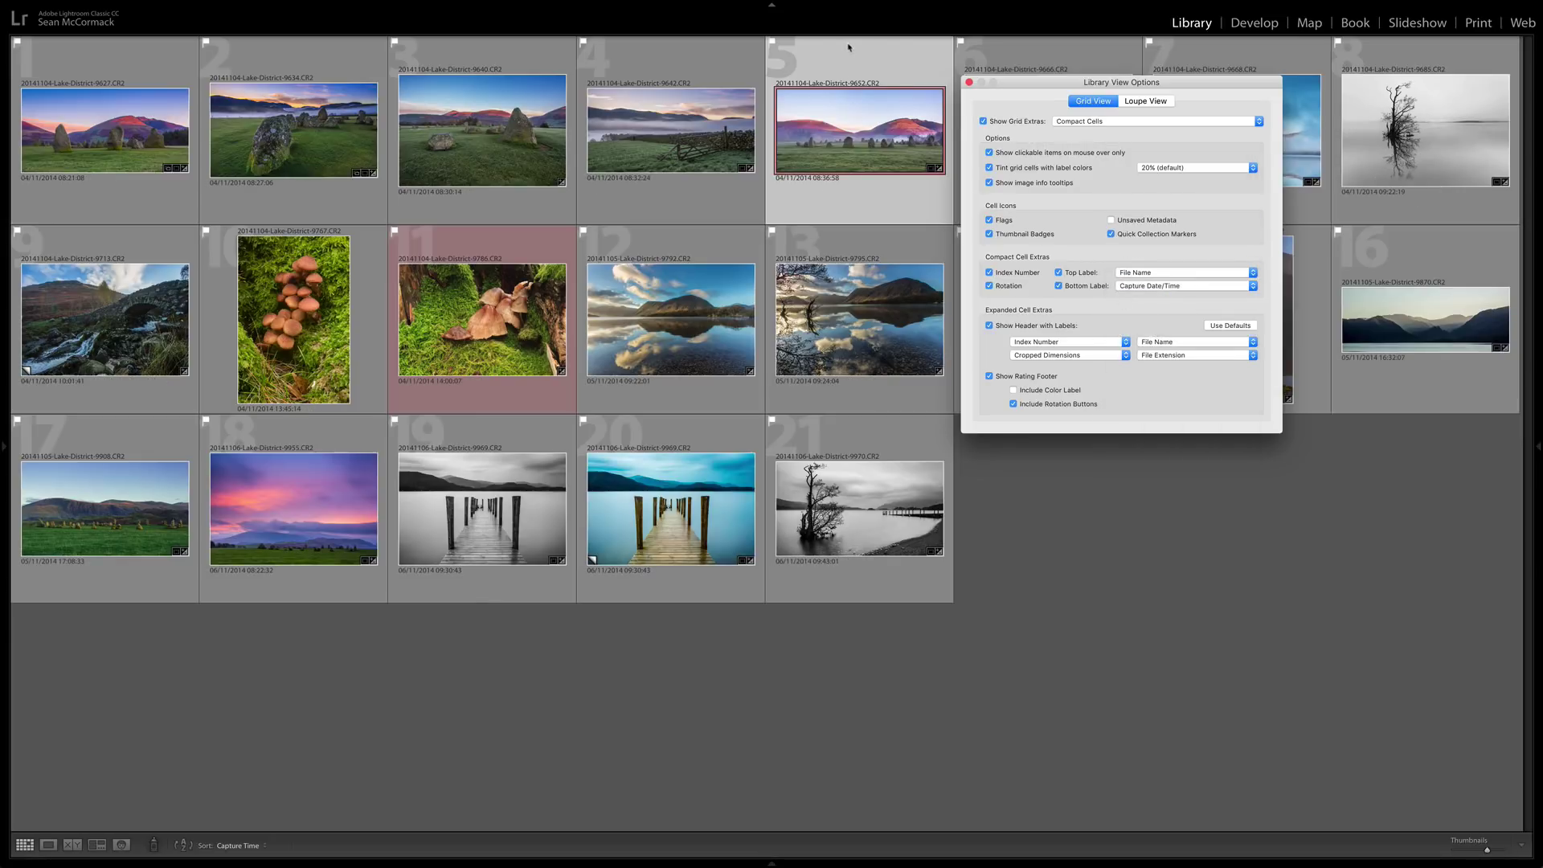
pyautogui.moveTo(869, 176)
# Step: Switch to Expanded Cells, trying Label and Lens Setting before keeping Index Number first
pyautogui.click(1109, 121)
pyautogui.click(1108, 131)
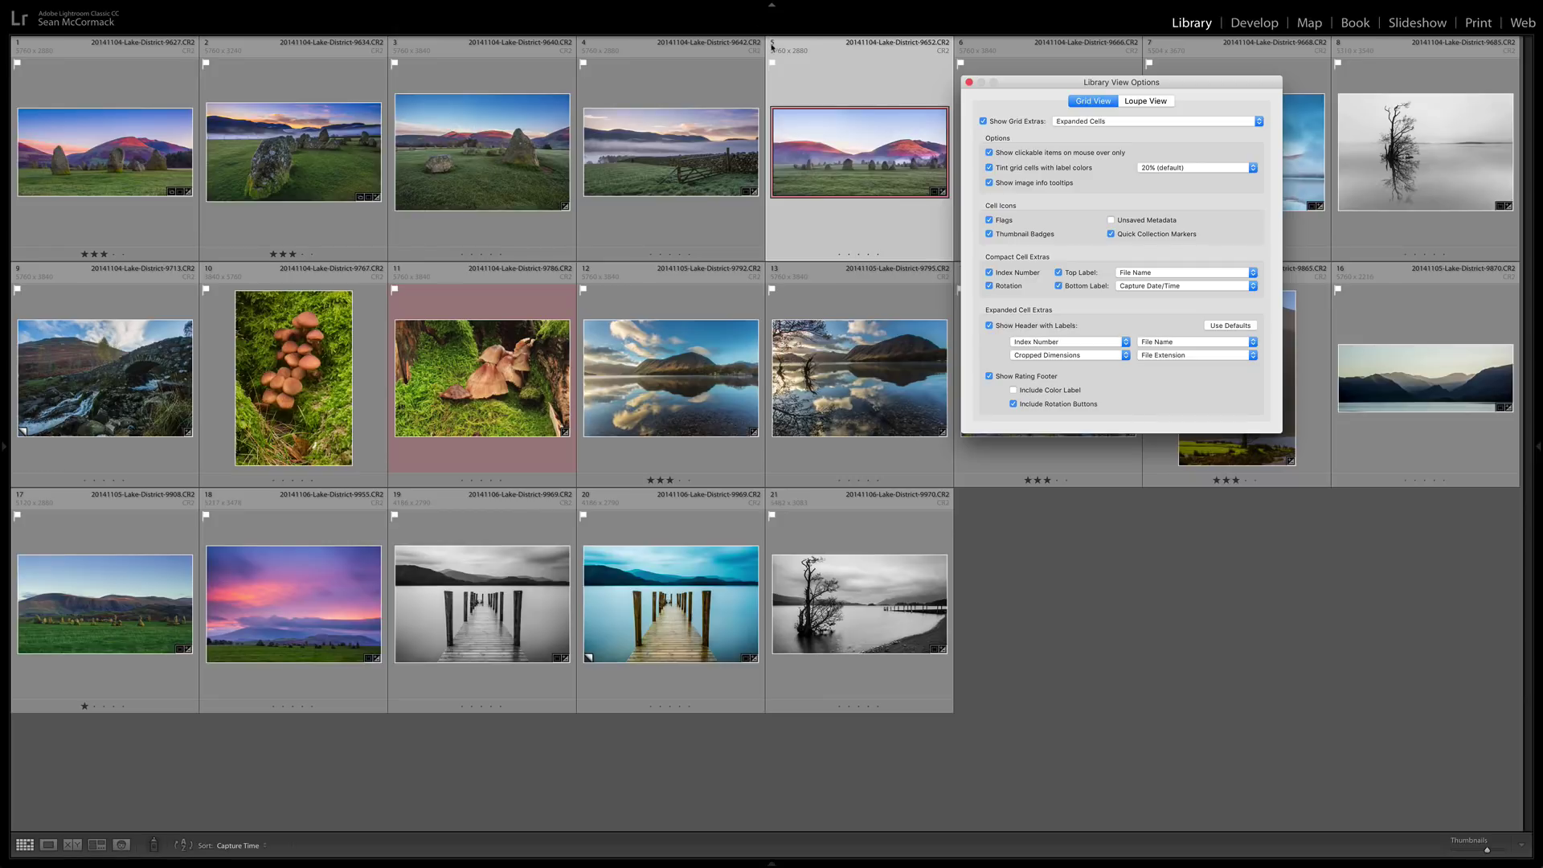
pyautogui.click(1099, 343)
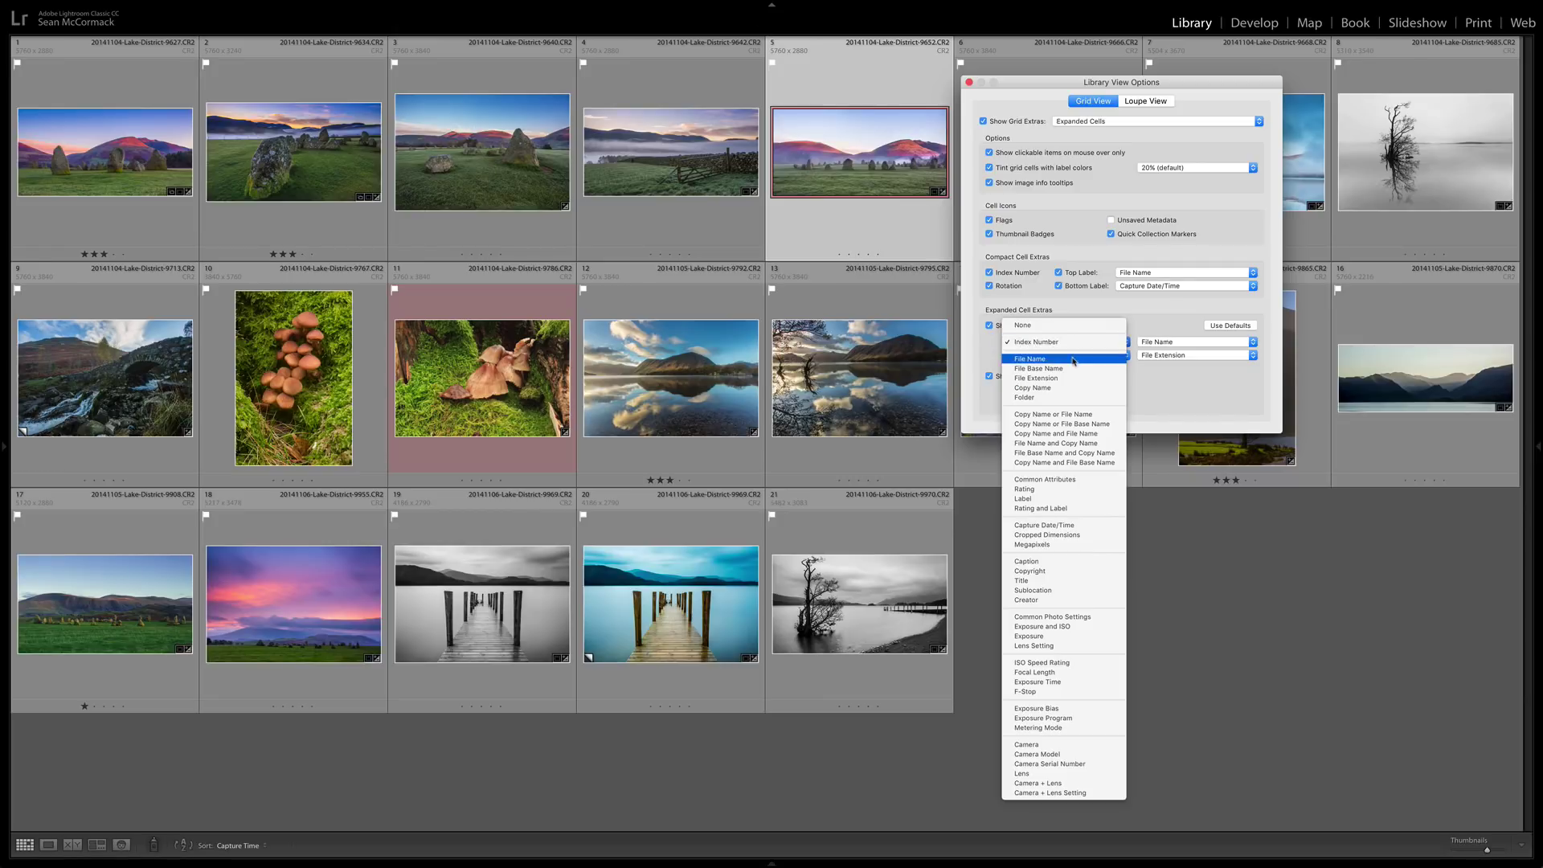
pyautogui.click(1052, 500)
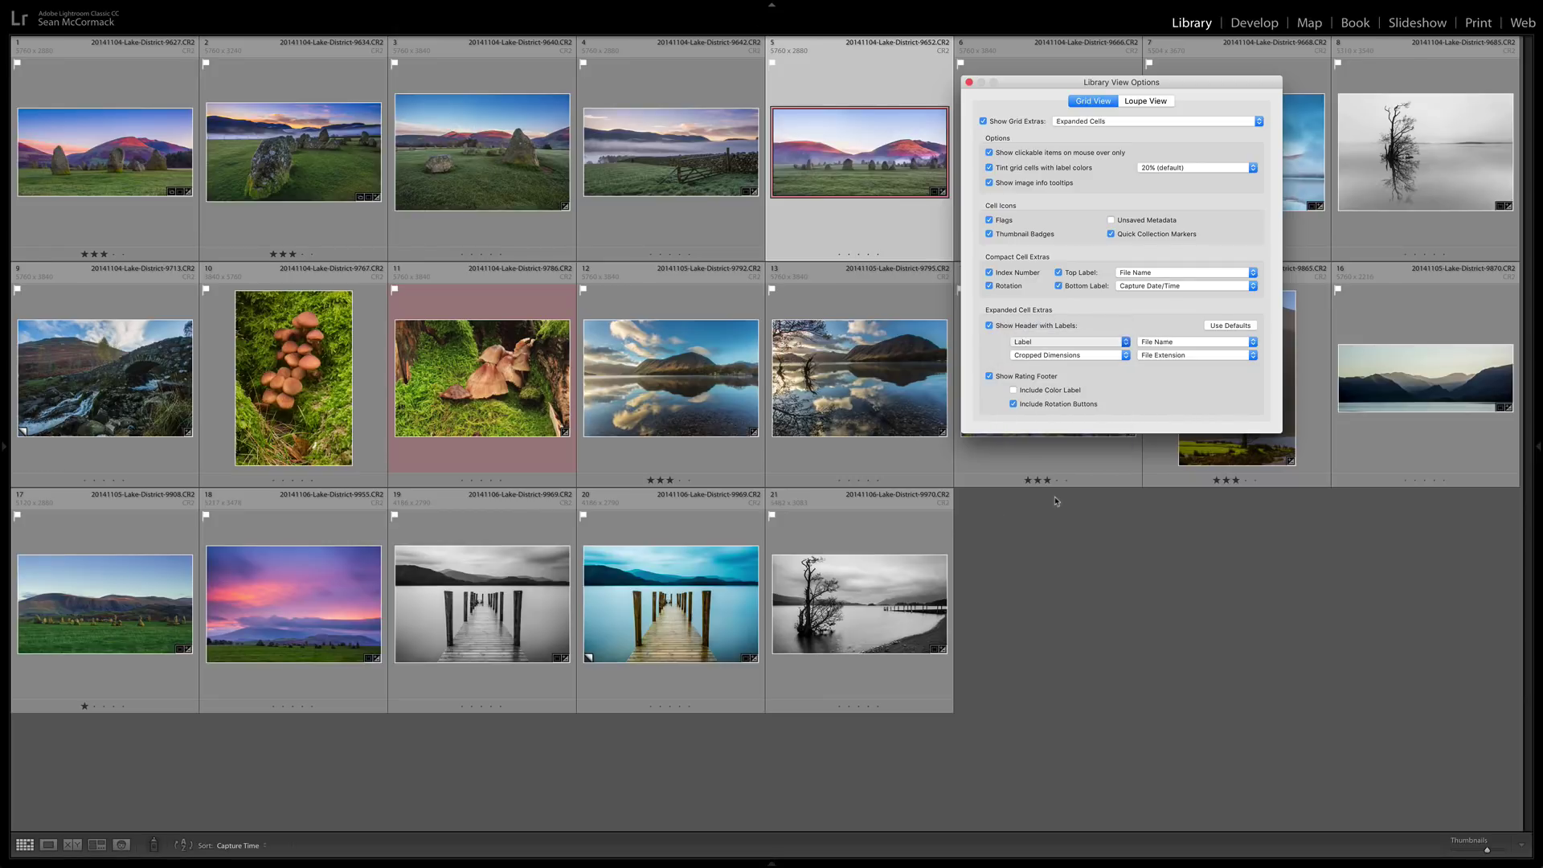
pyautogui.click(1056, 344)
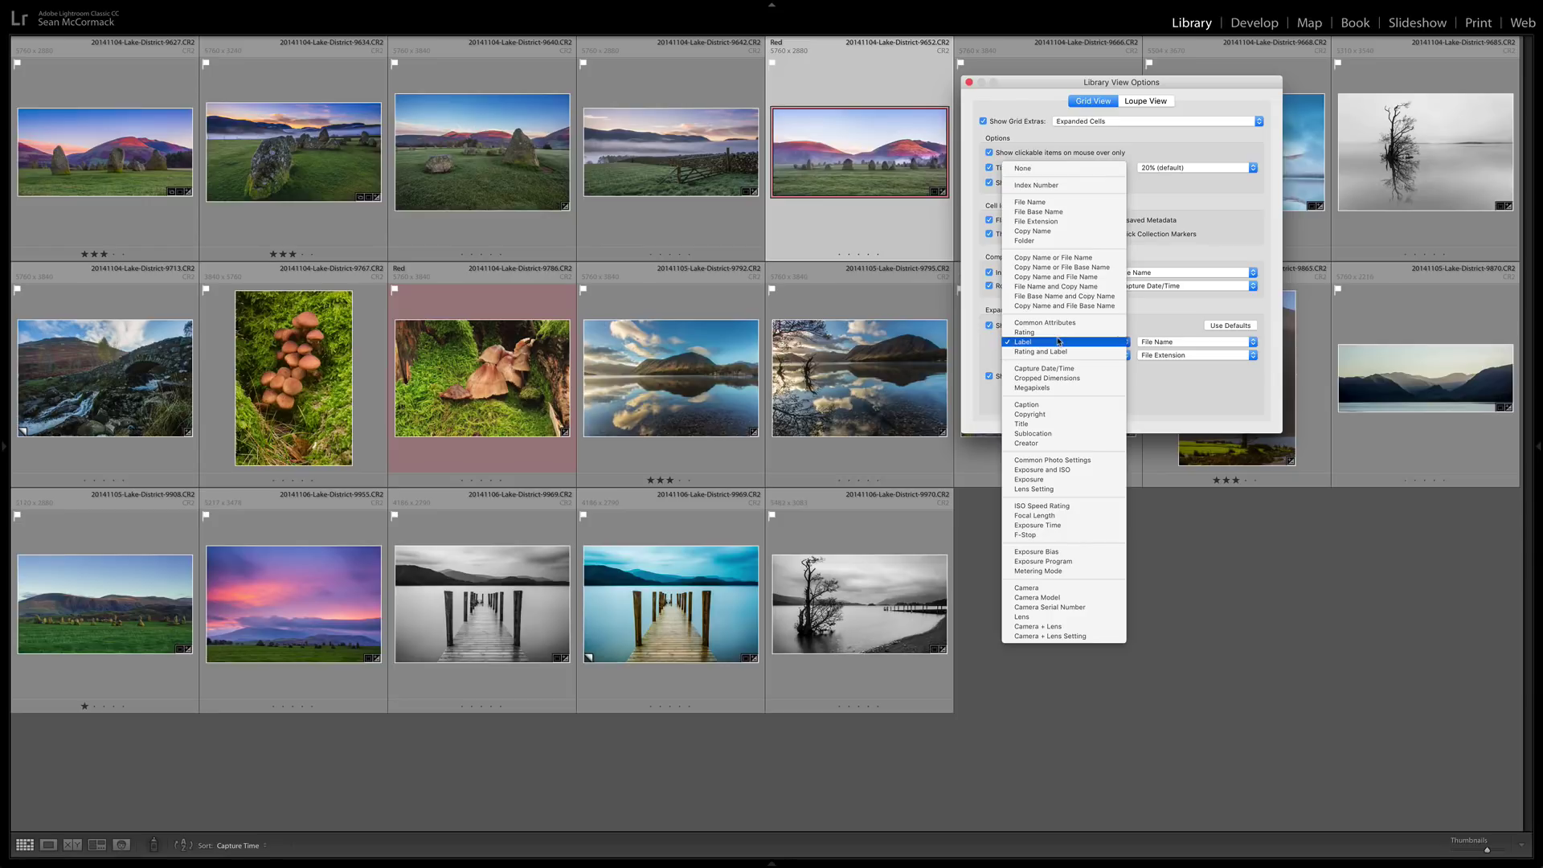
pyautogui.click(1037, 489)
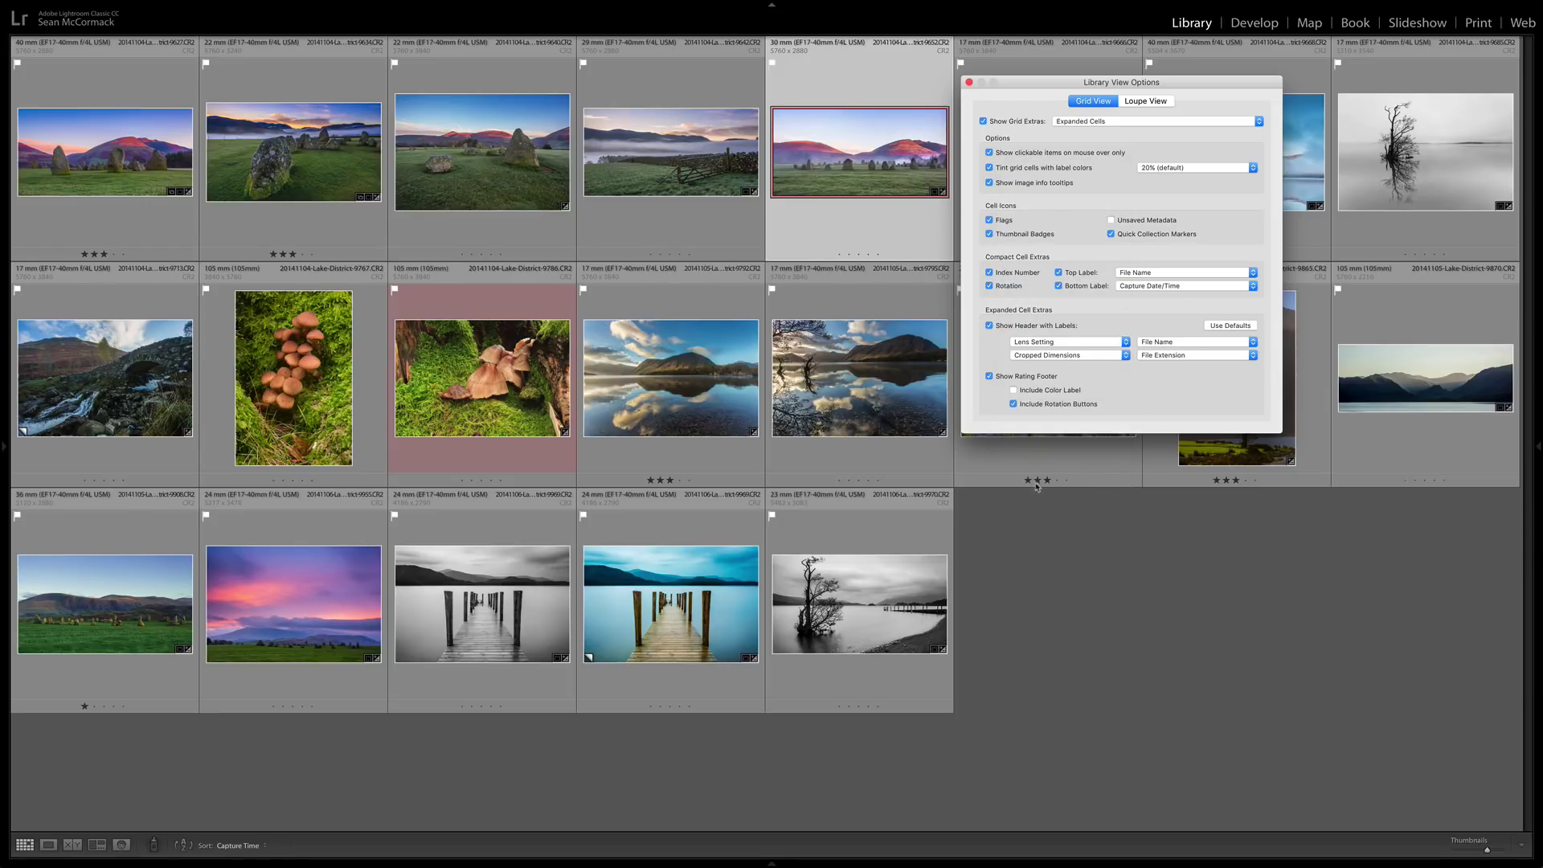
pyautogui.click(1055, 346)
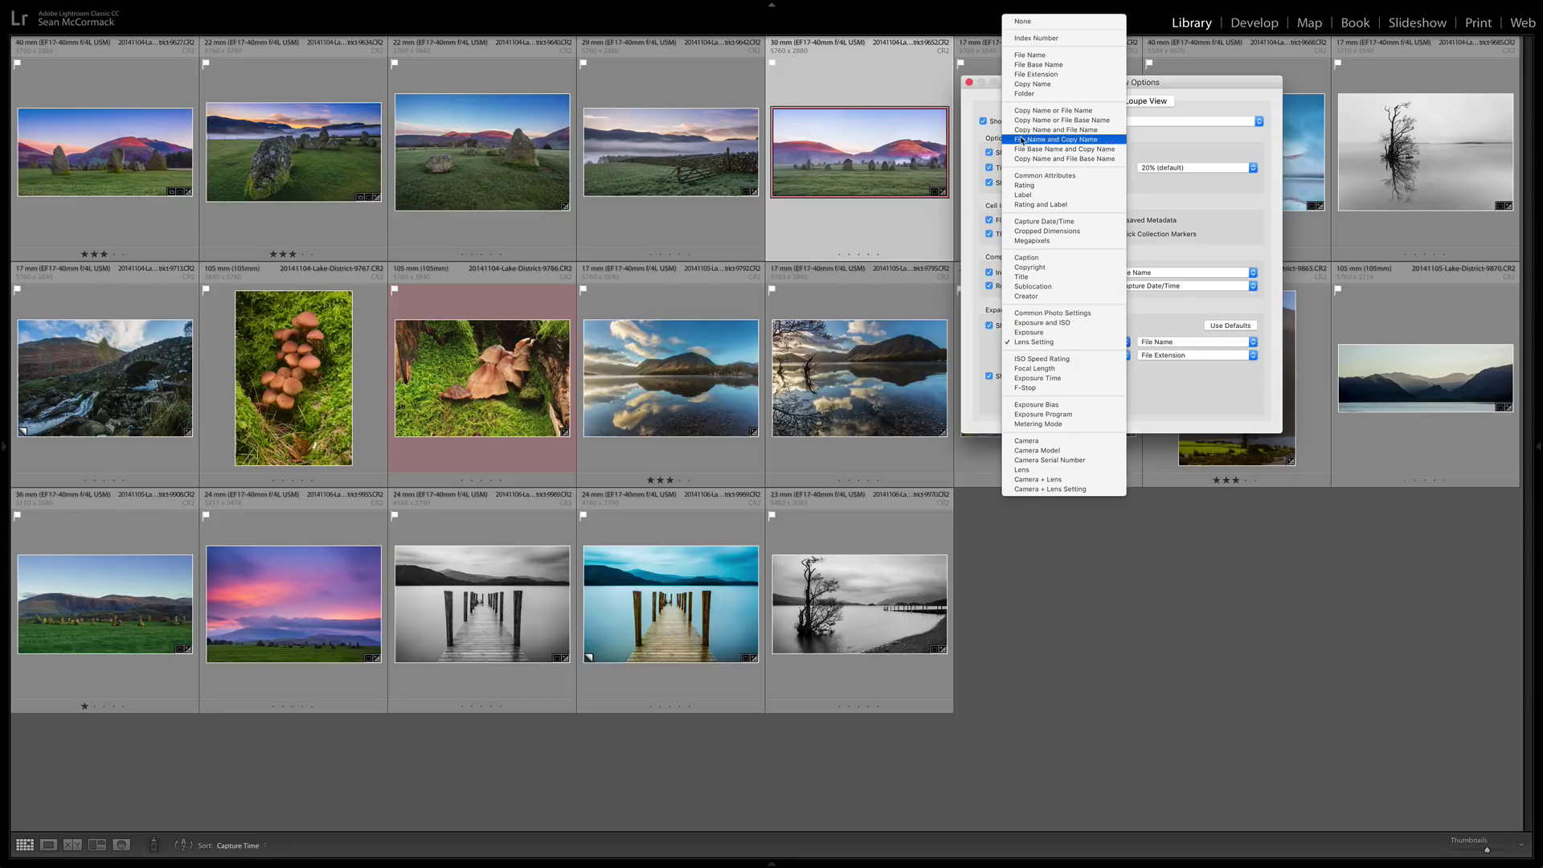
pyautogui.click(1042, 43)
# Step: Keep File Name in the header and set the second header label to Exposure and ISO
pyautogui.click(1190, 342)
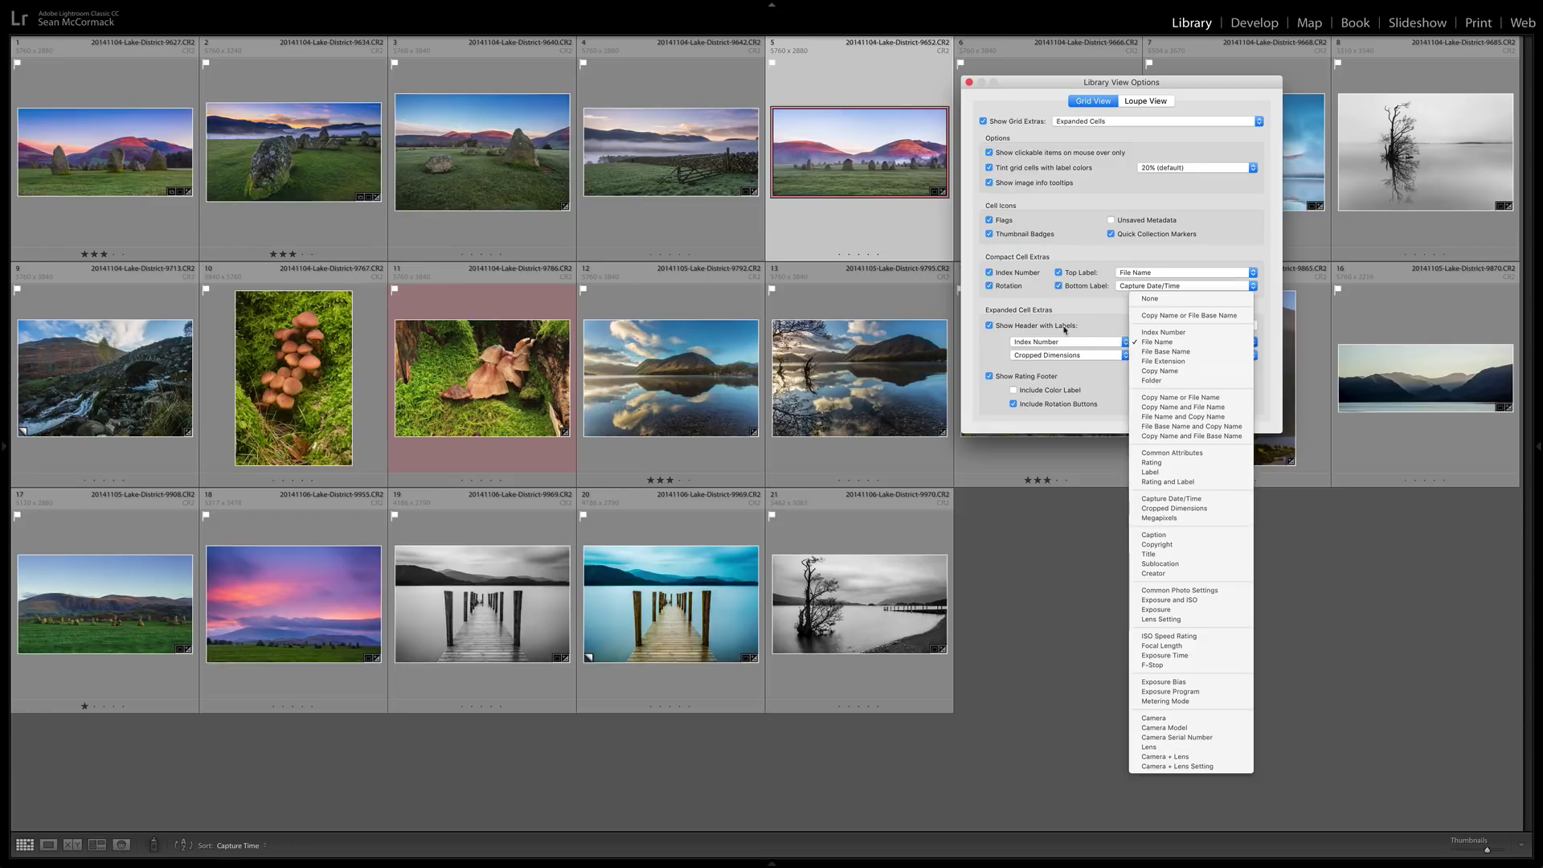
pyautogui.click(1081, 334)
pyautogui.click(1084, 357)
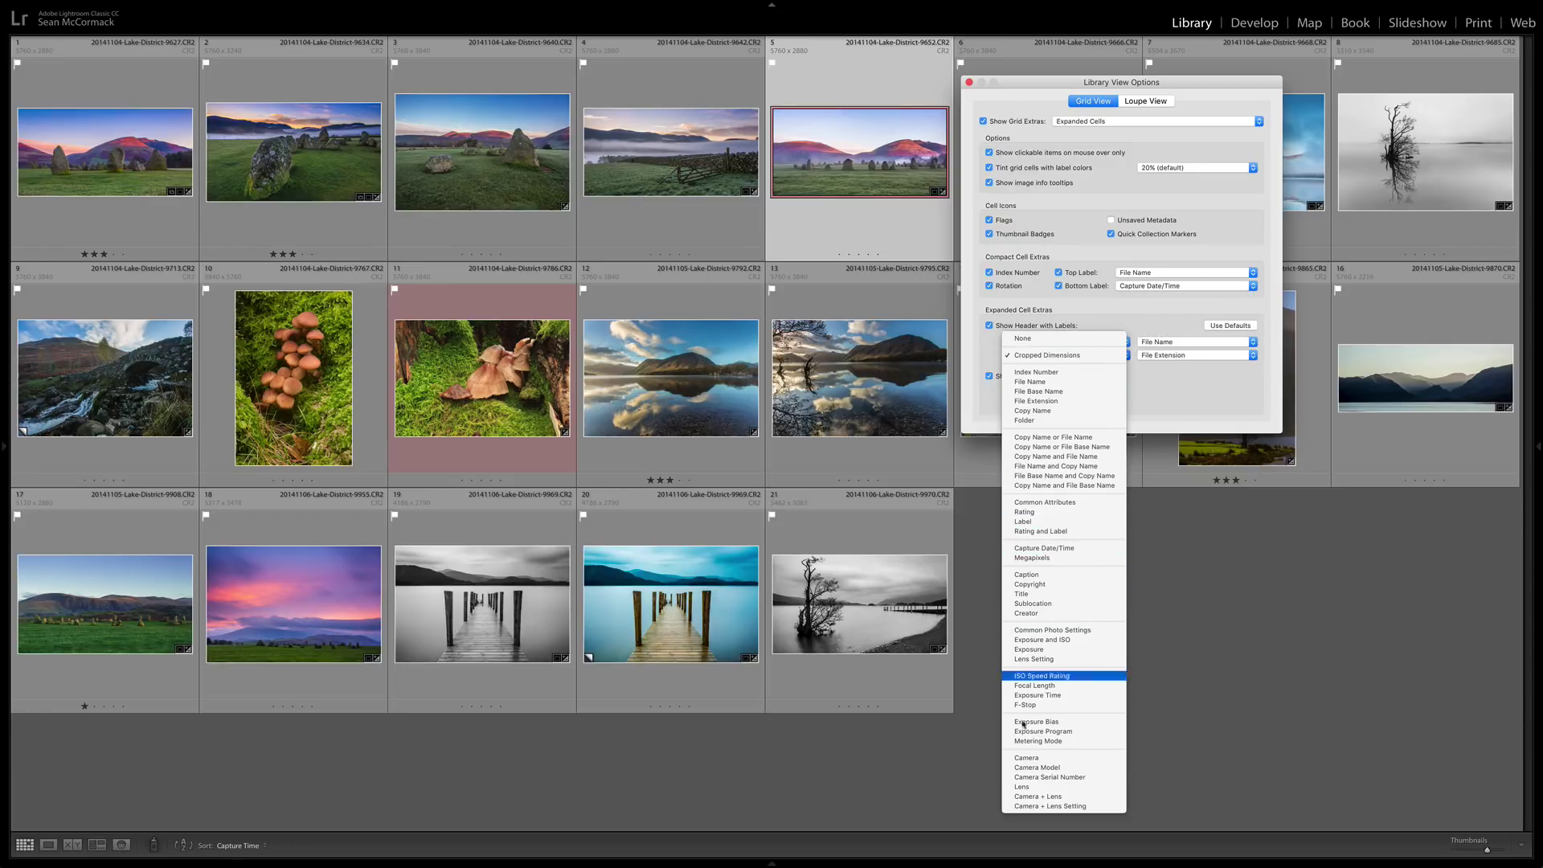
pyautogui.click(1067, 731)
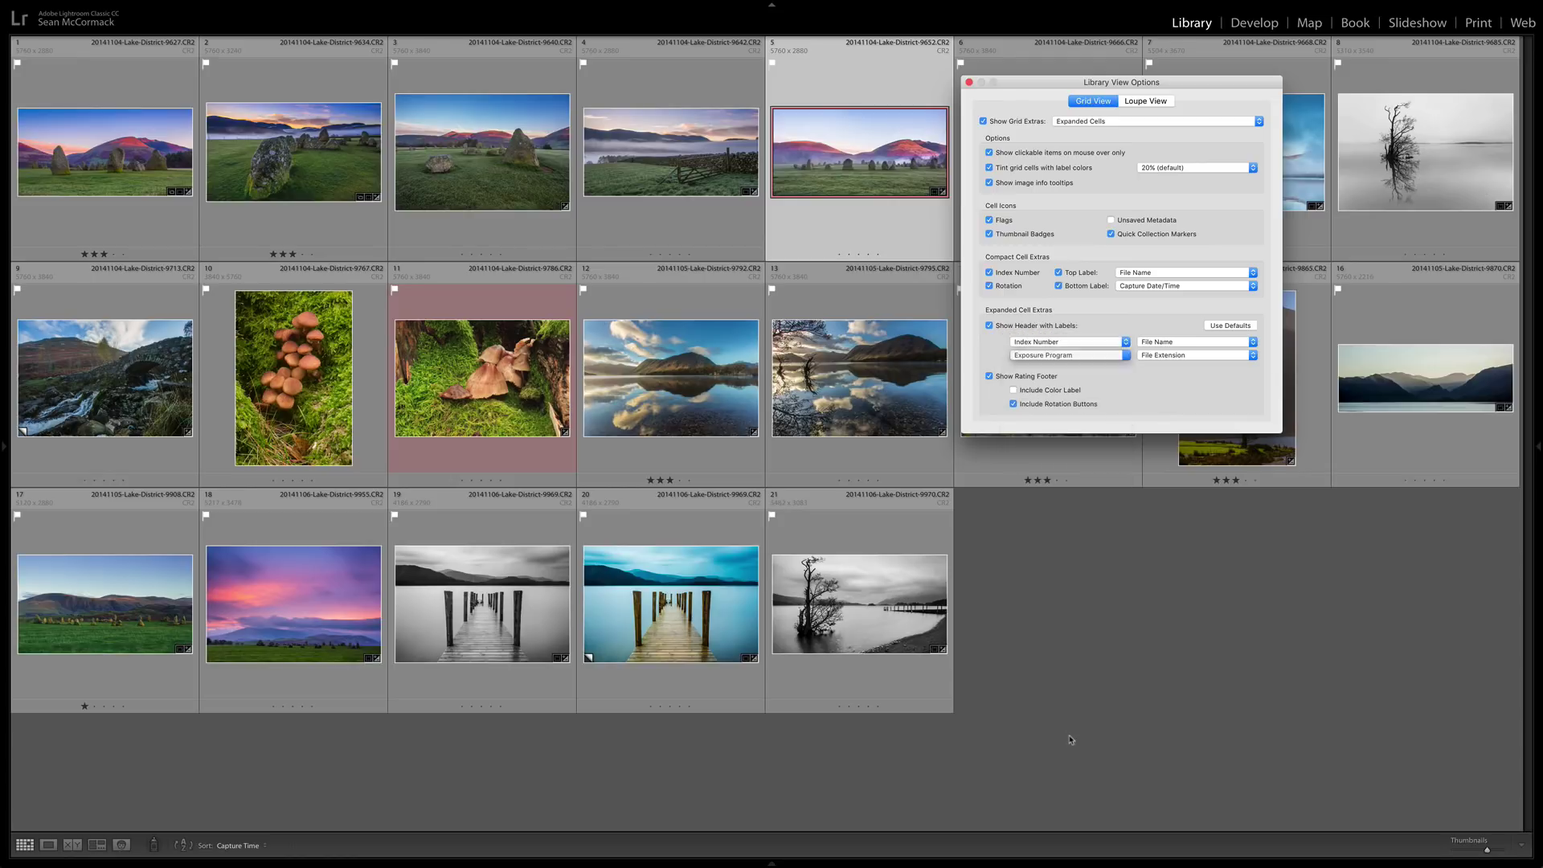
pyautogui.click(1084, 362)
pyautogui.click(1089, 304)
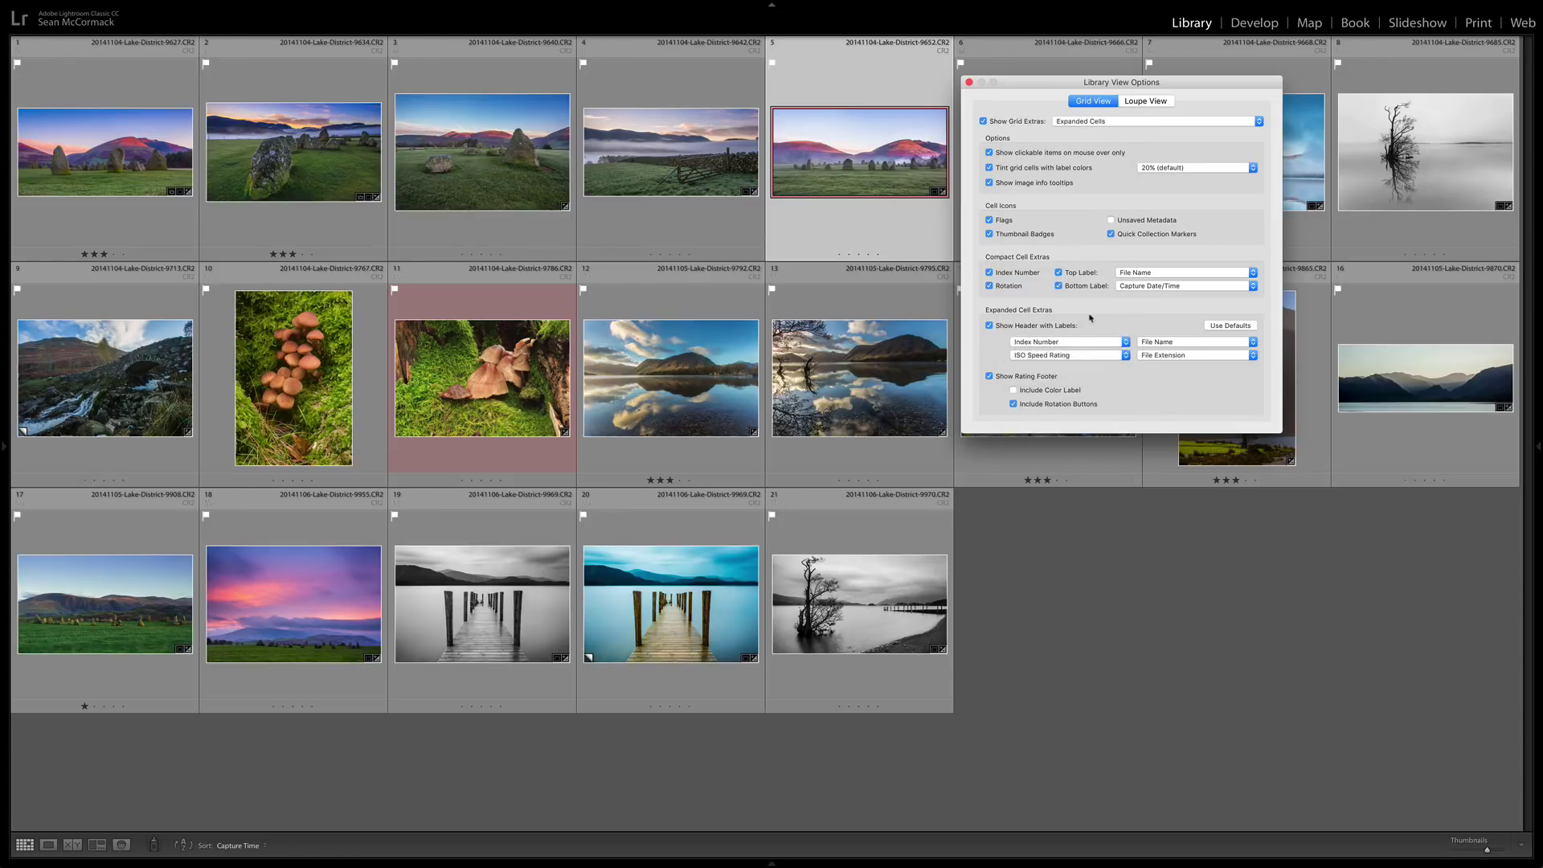
pyautogui.click(1075, 356)
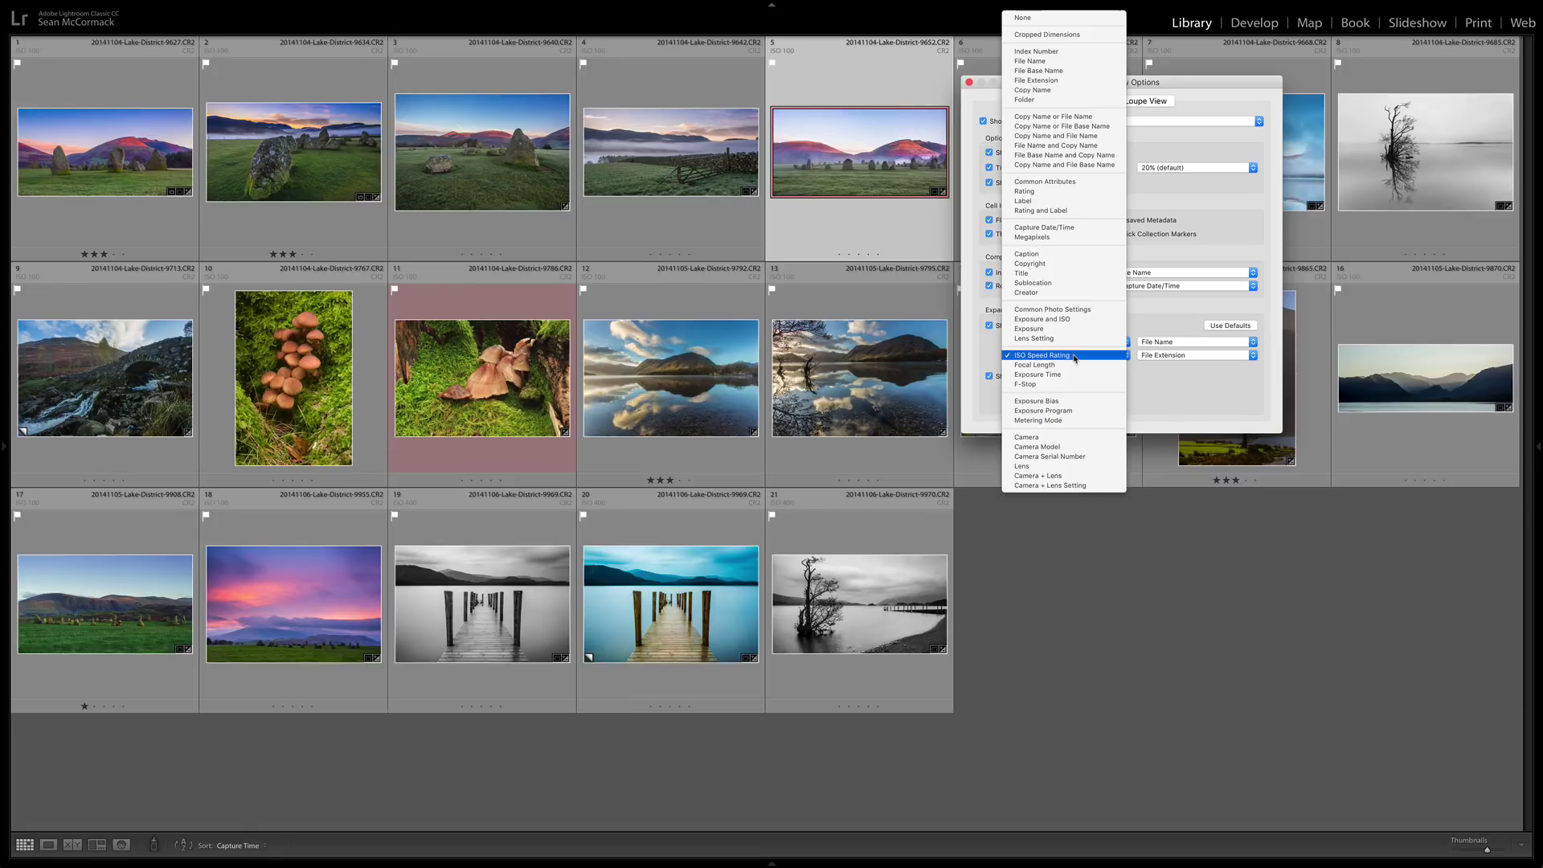
pyautogui.click(1077, 309)
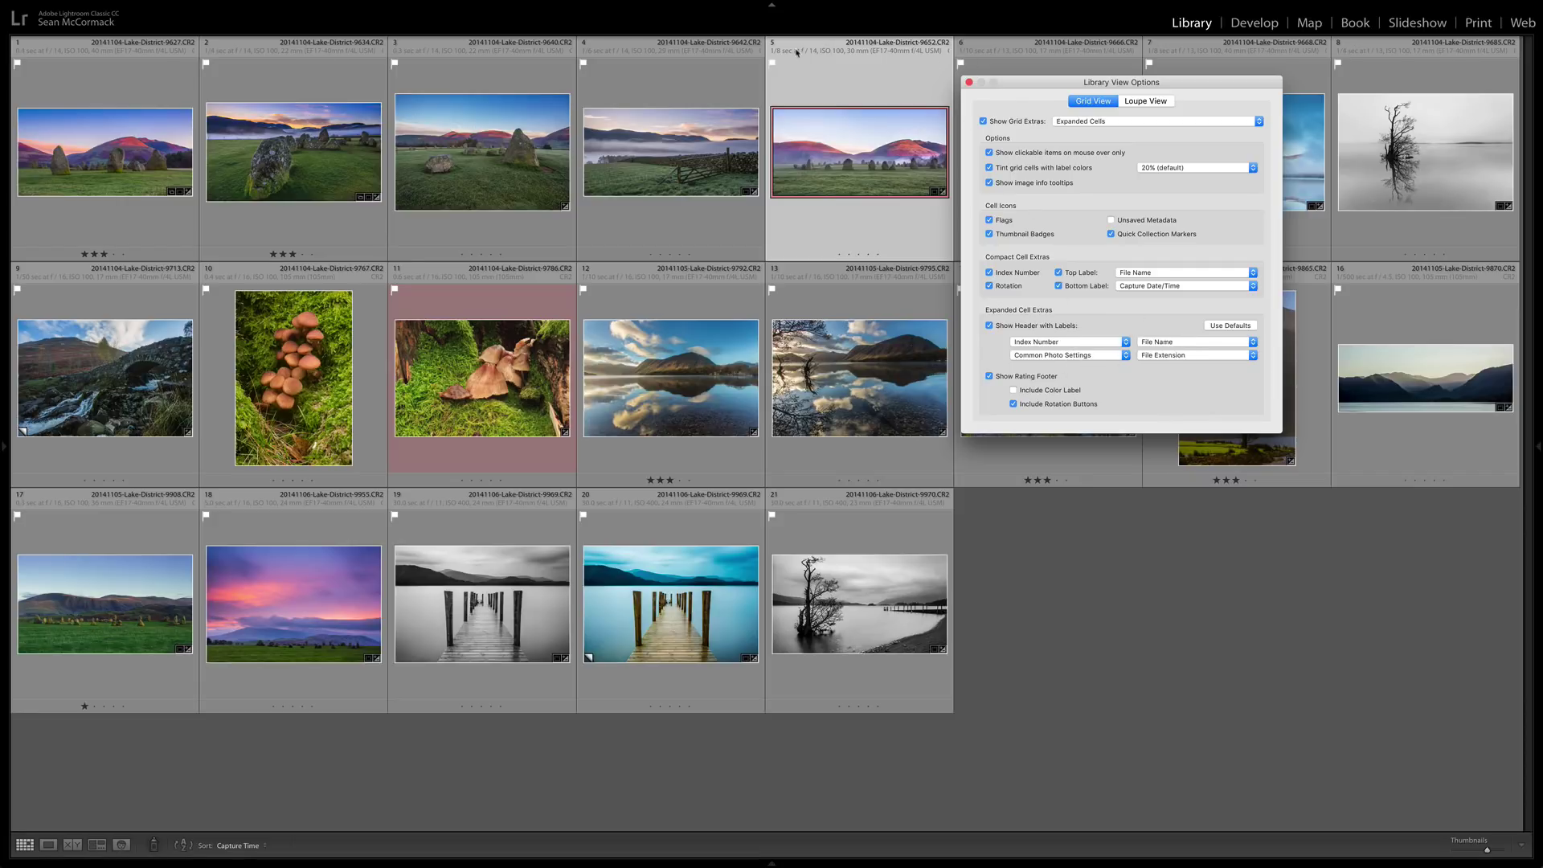
pyautogui.click(1060, 352)
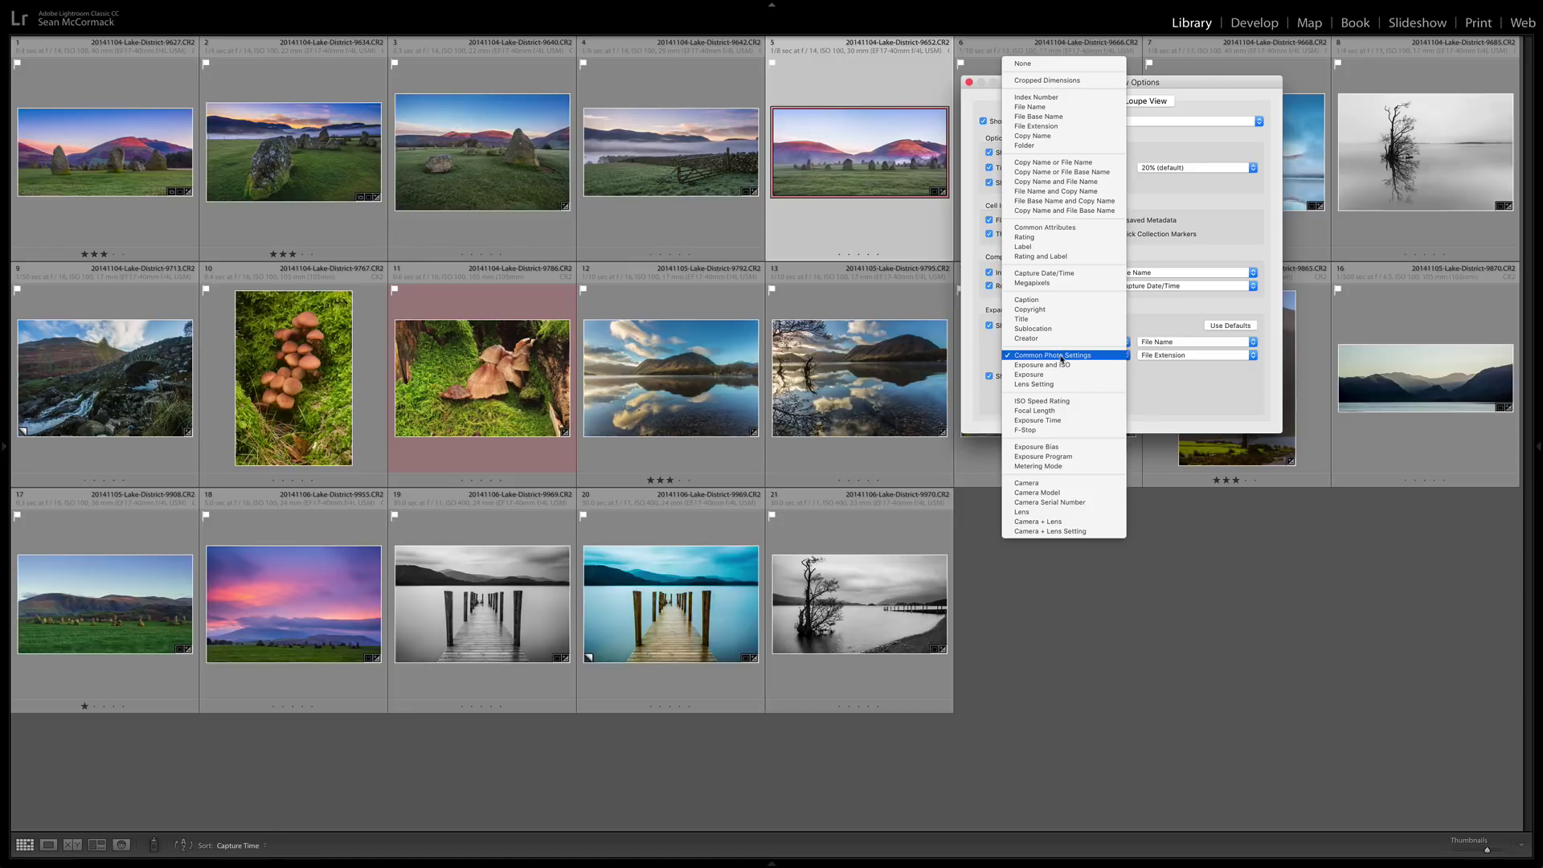
pyautogui.click(1059, 365)
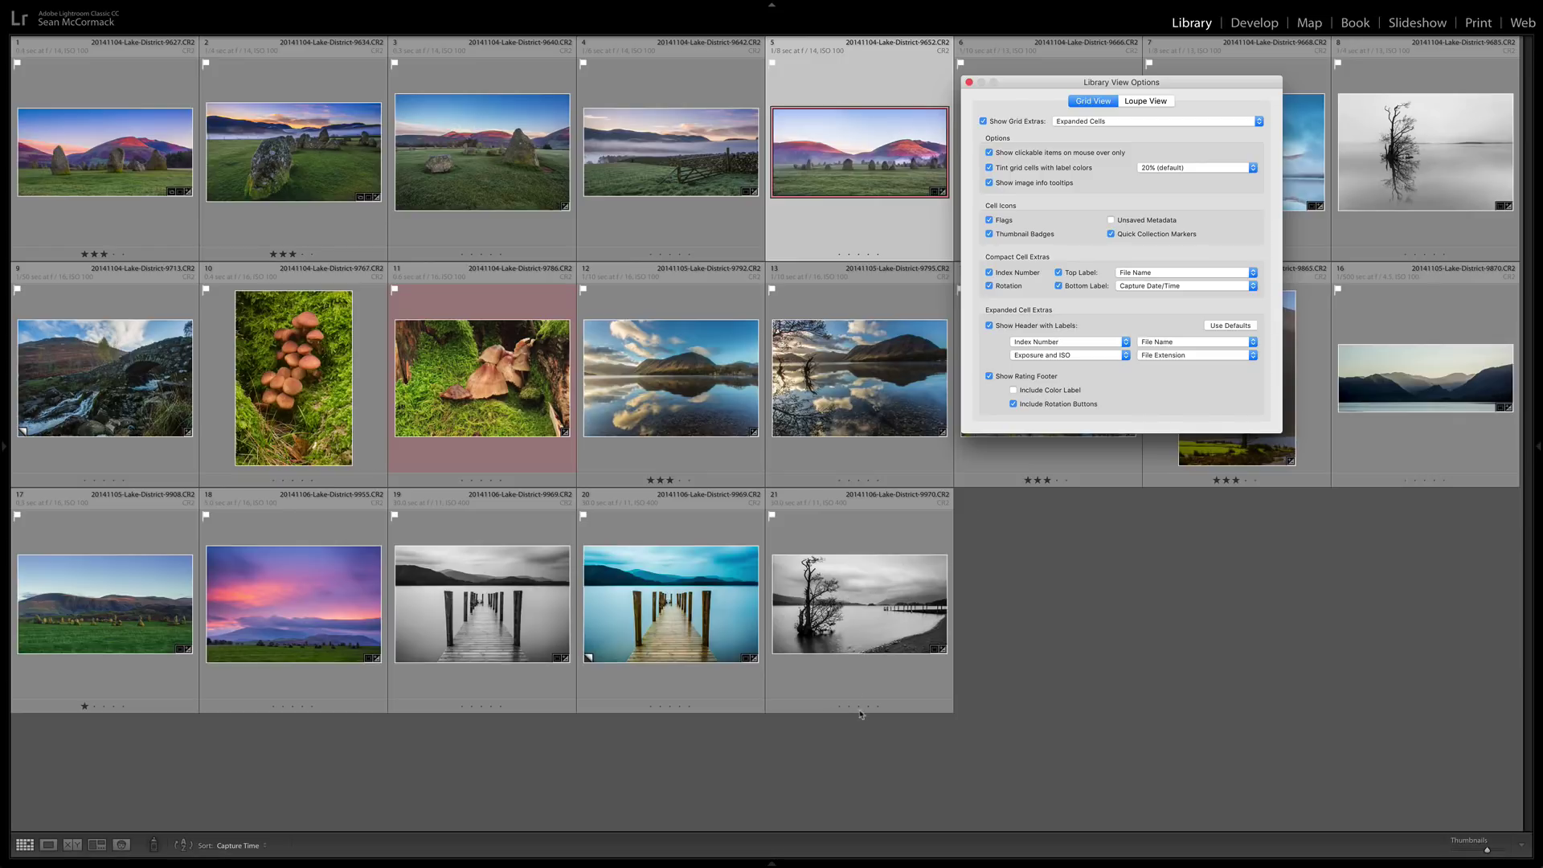
# Step: Keep the rating footer, include colour labels, show rotation buttons always, and close the options
pyautogui.click(989, 377)
pyautogui.click(989, 377)
pyautogui.click(1014, 391)
pyautogui.click(990, 152)
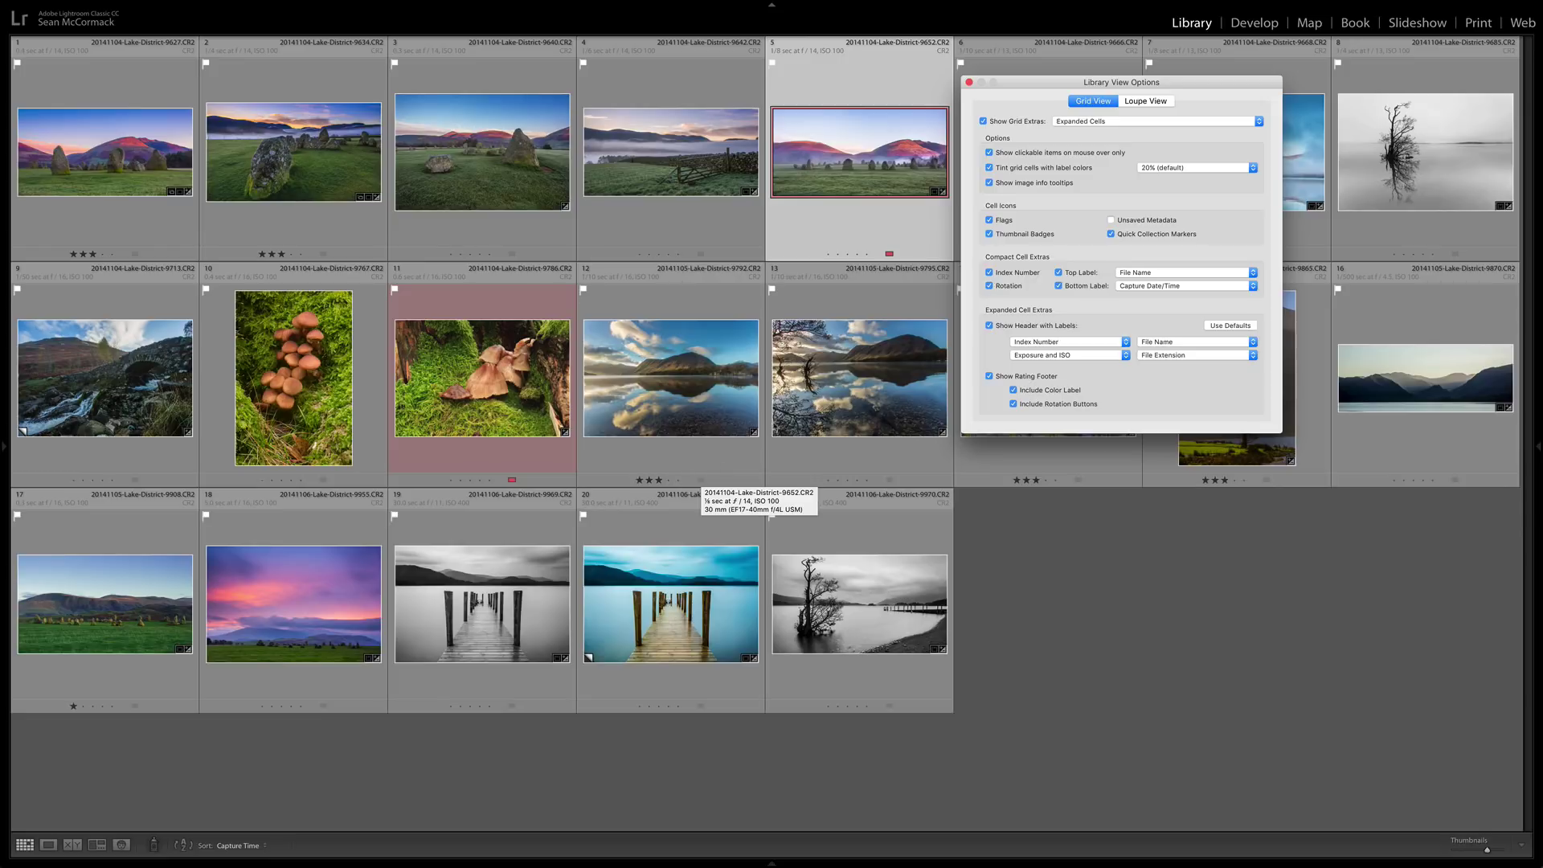
pyautogui.press('super+j')
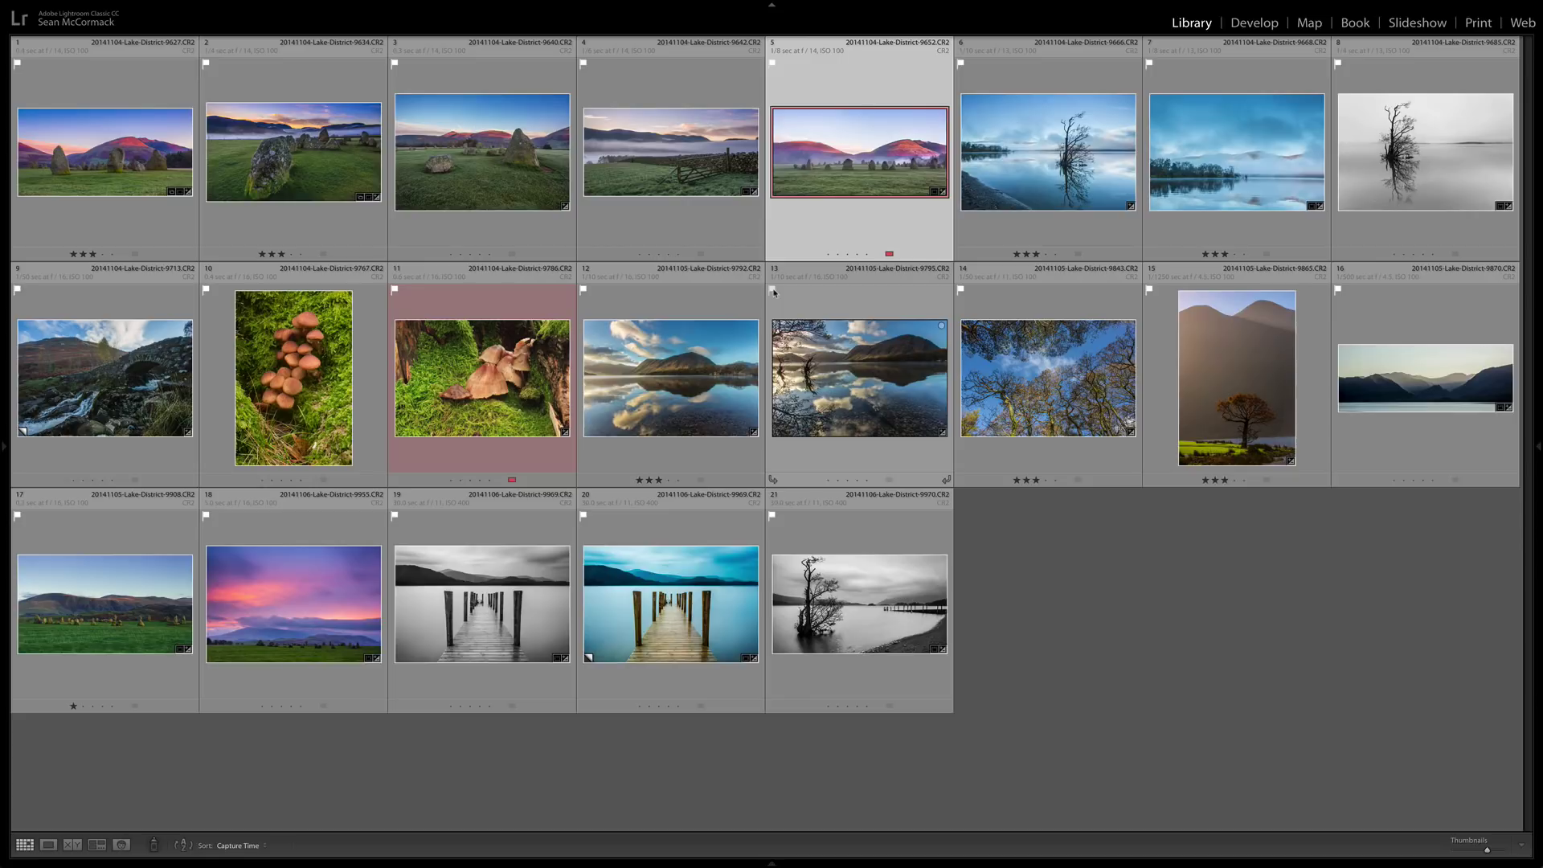
# Step: Give photo 13 a green label, then rotate it left and back to landscape
pyautogui.click(847, 480)
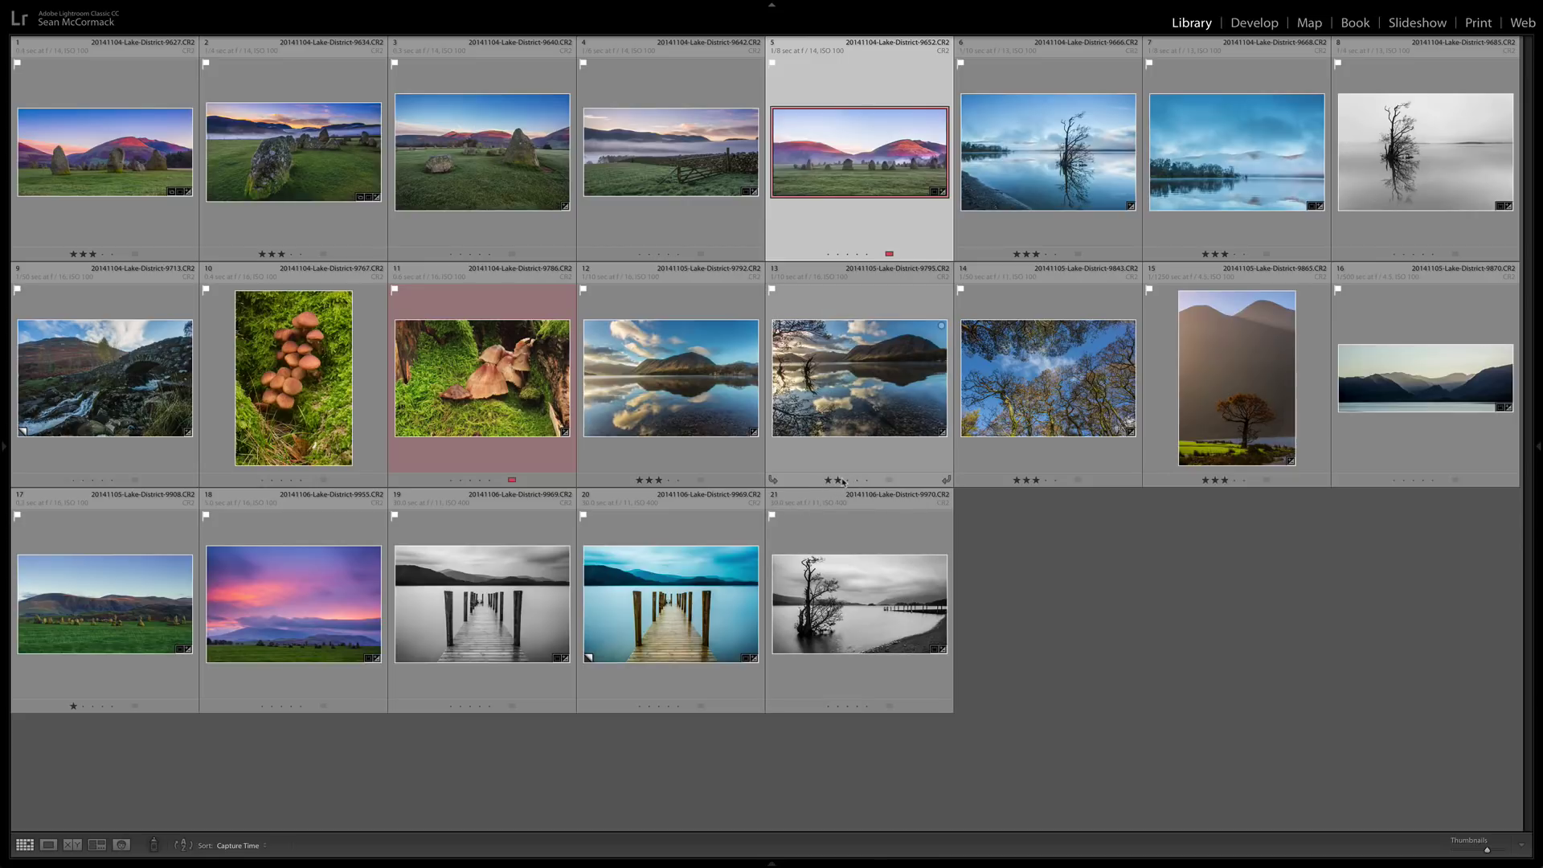
pyautogui.click(890, 480)
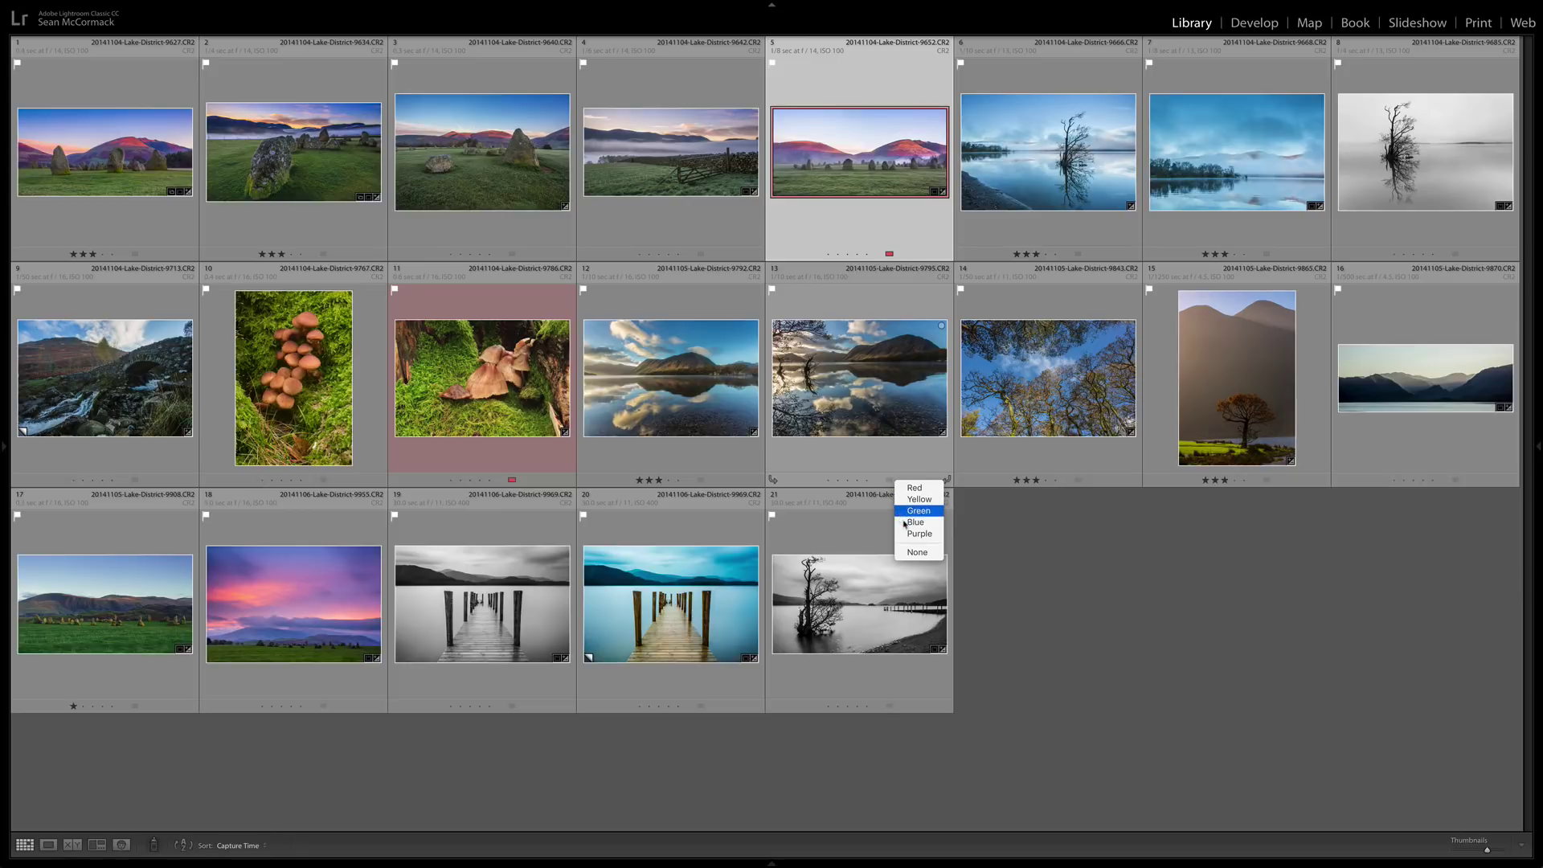
pyautogui.click(901, 512)
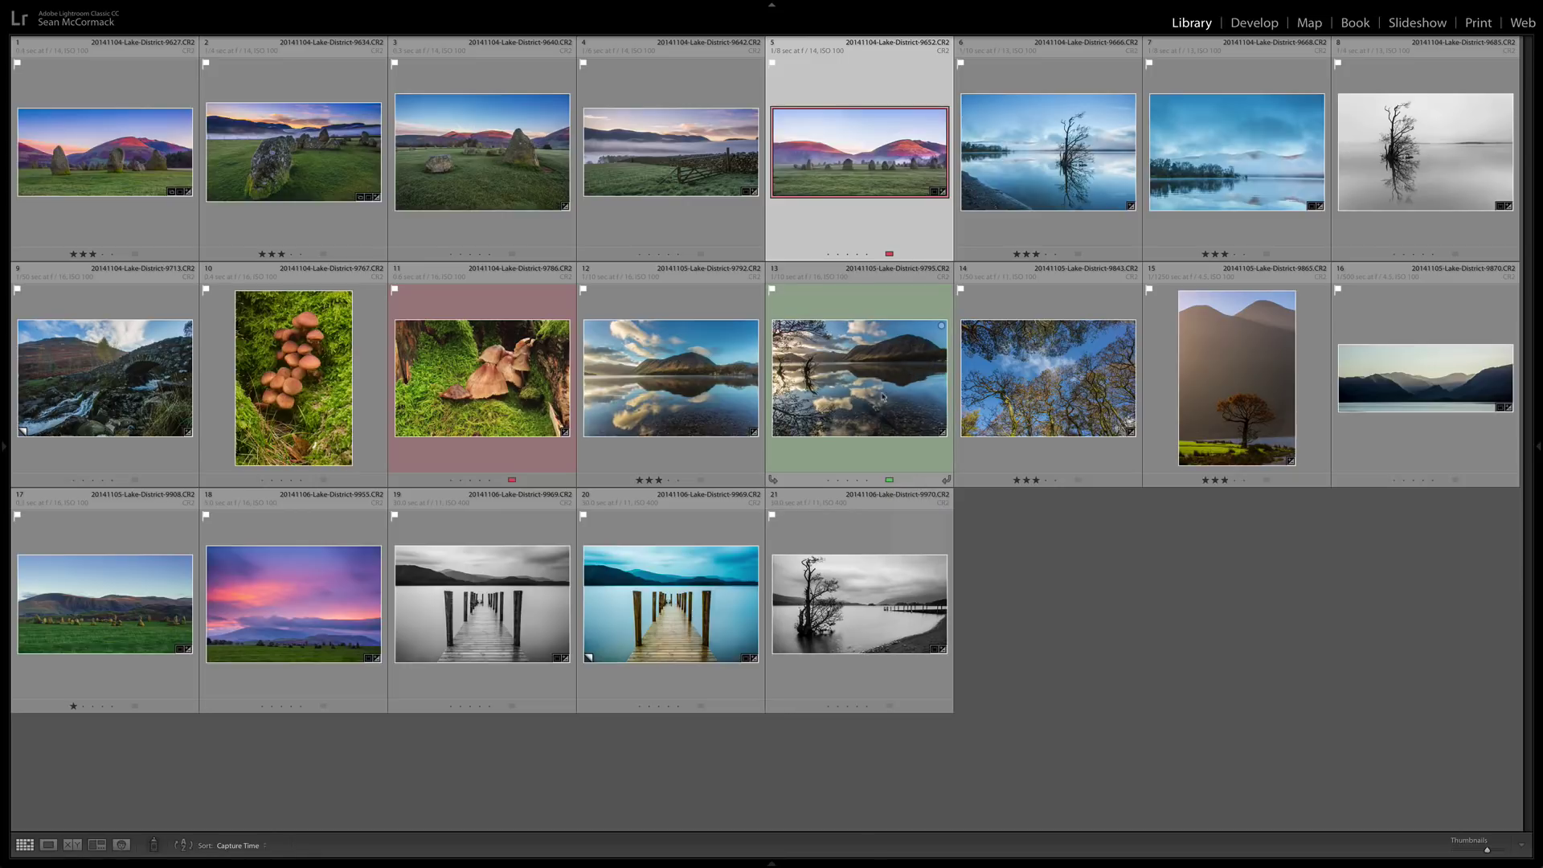
pyautogui.click(772, 480)
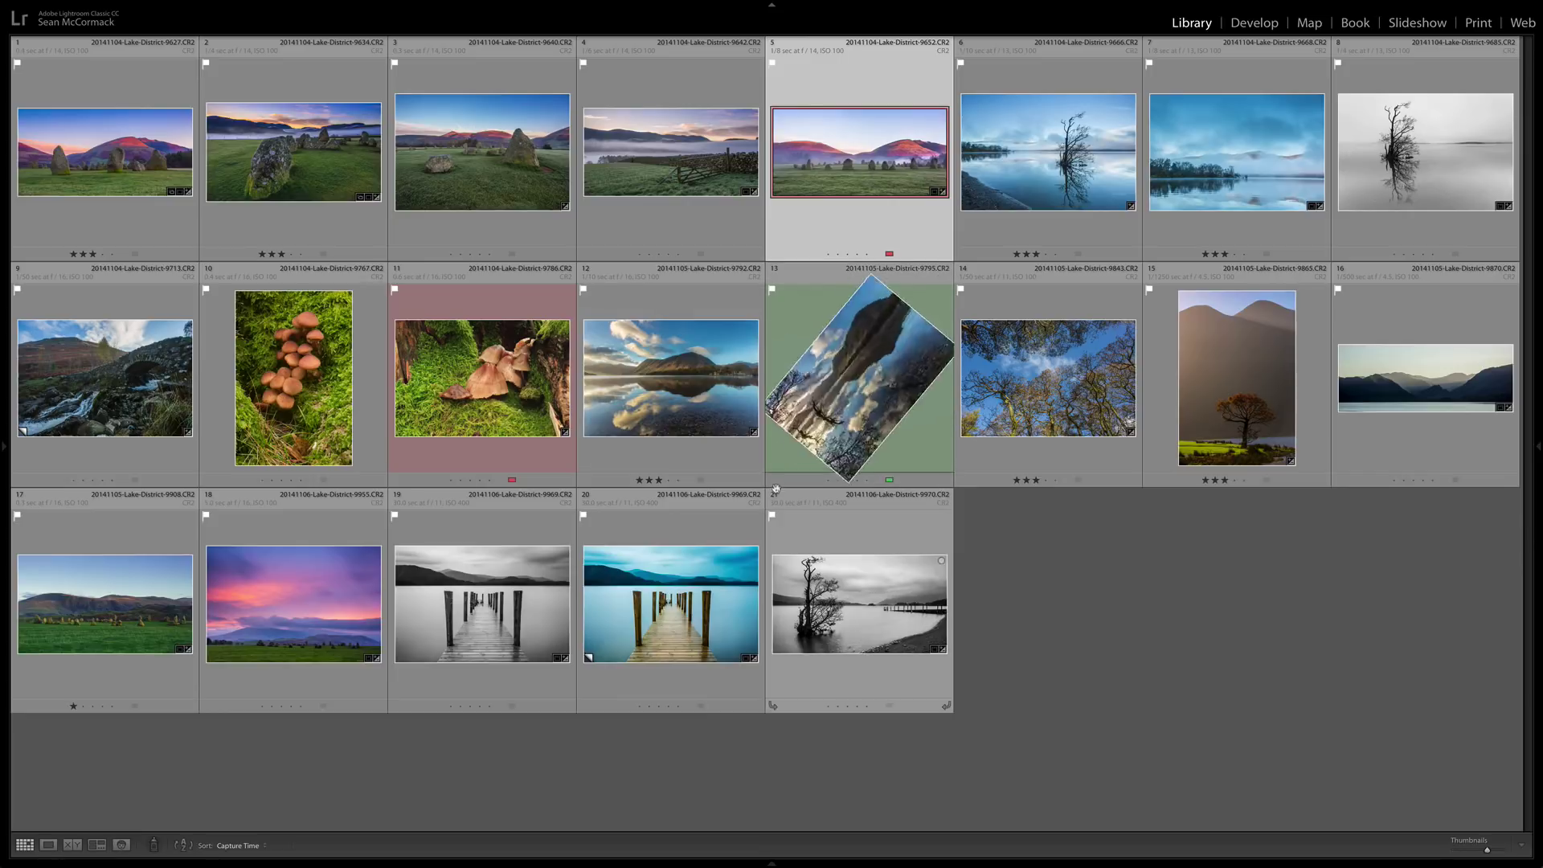
pyautogui.click(945, 480)
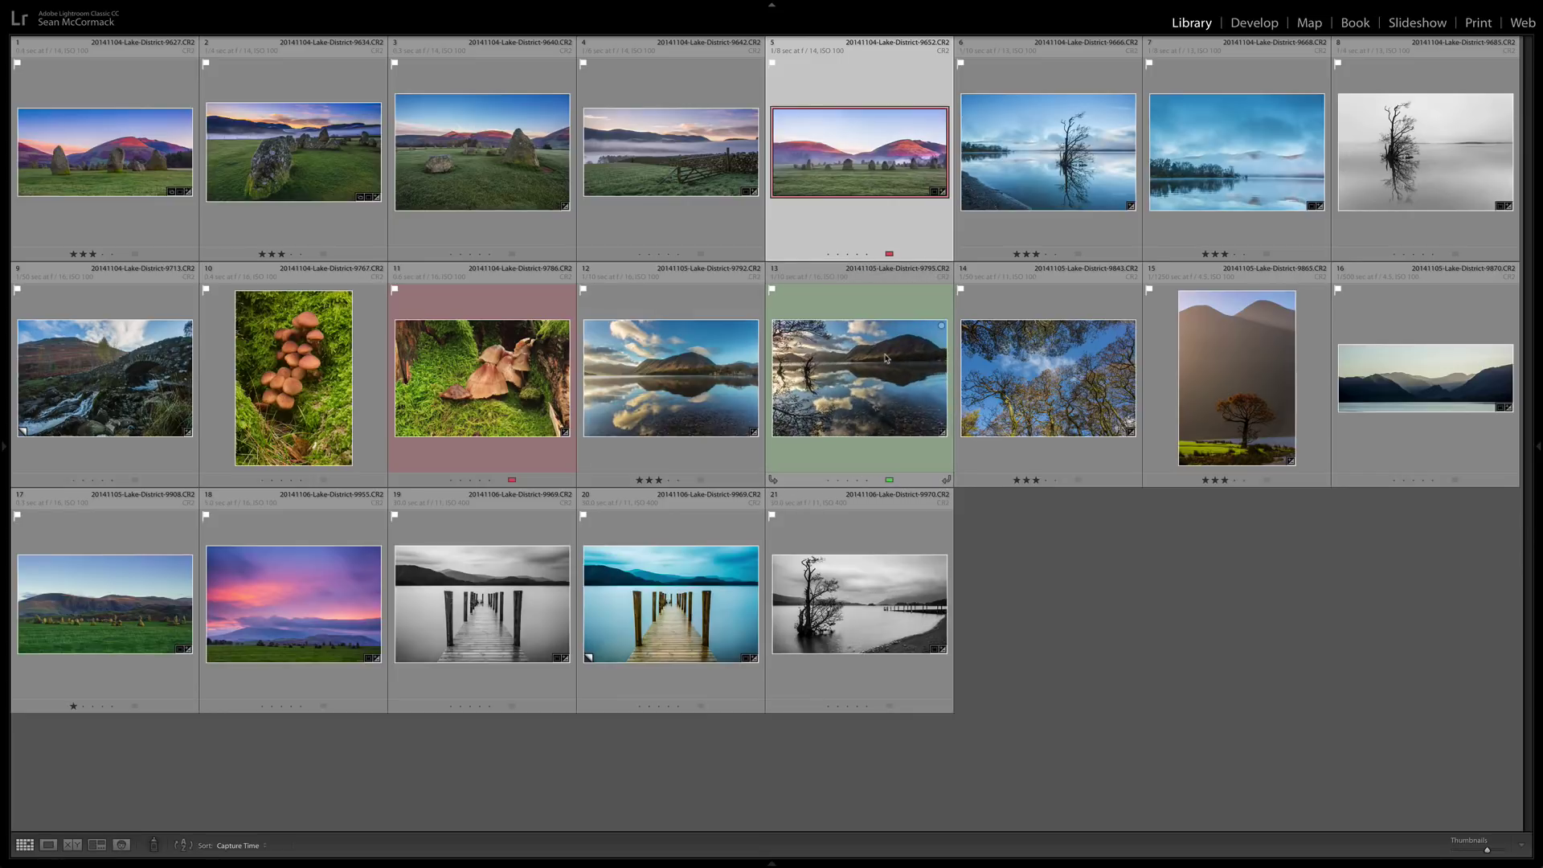
pyautogui.click(944, 434)
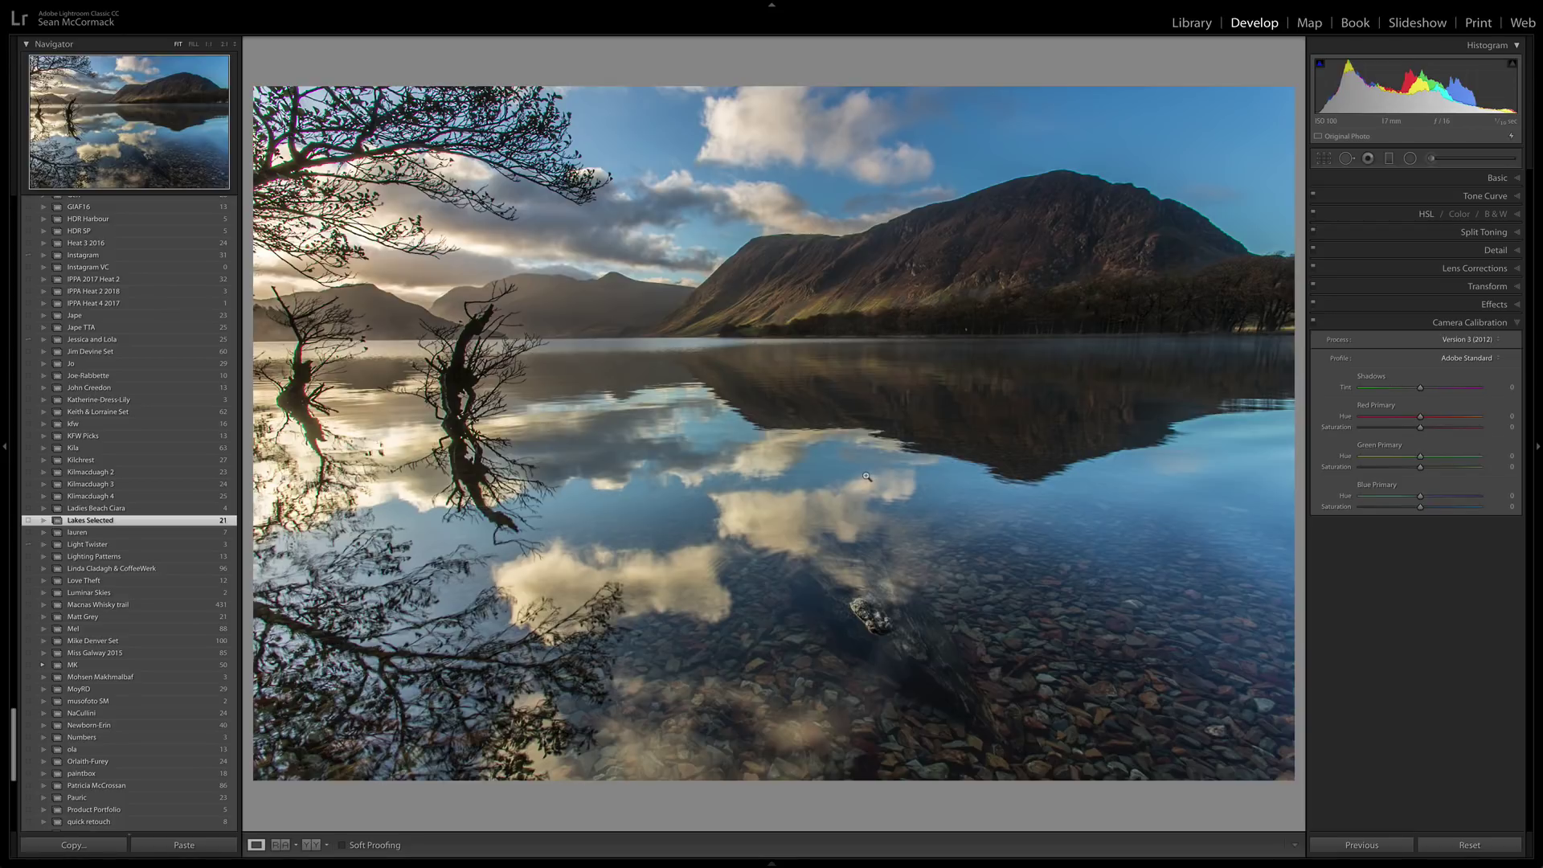
pyautogui.press('g')
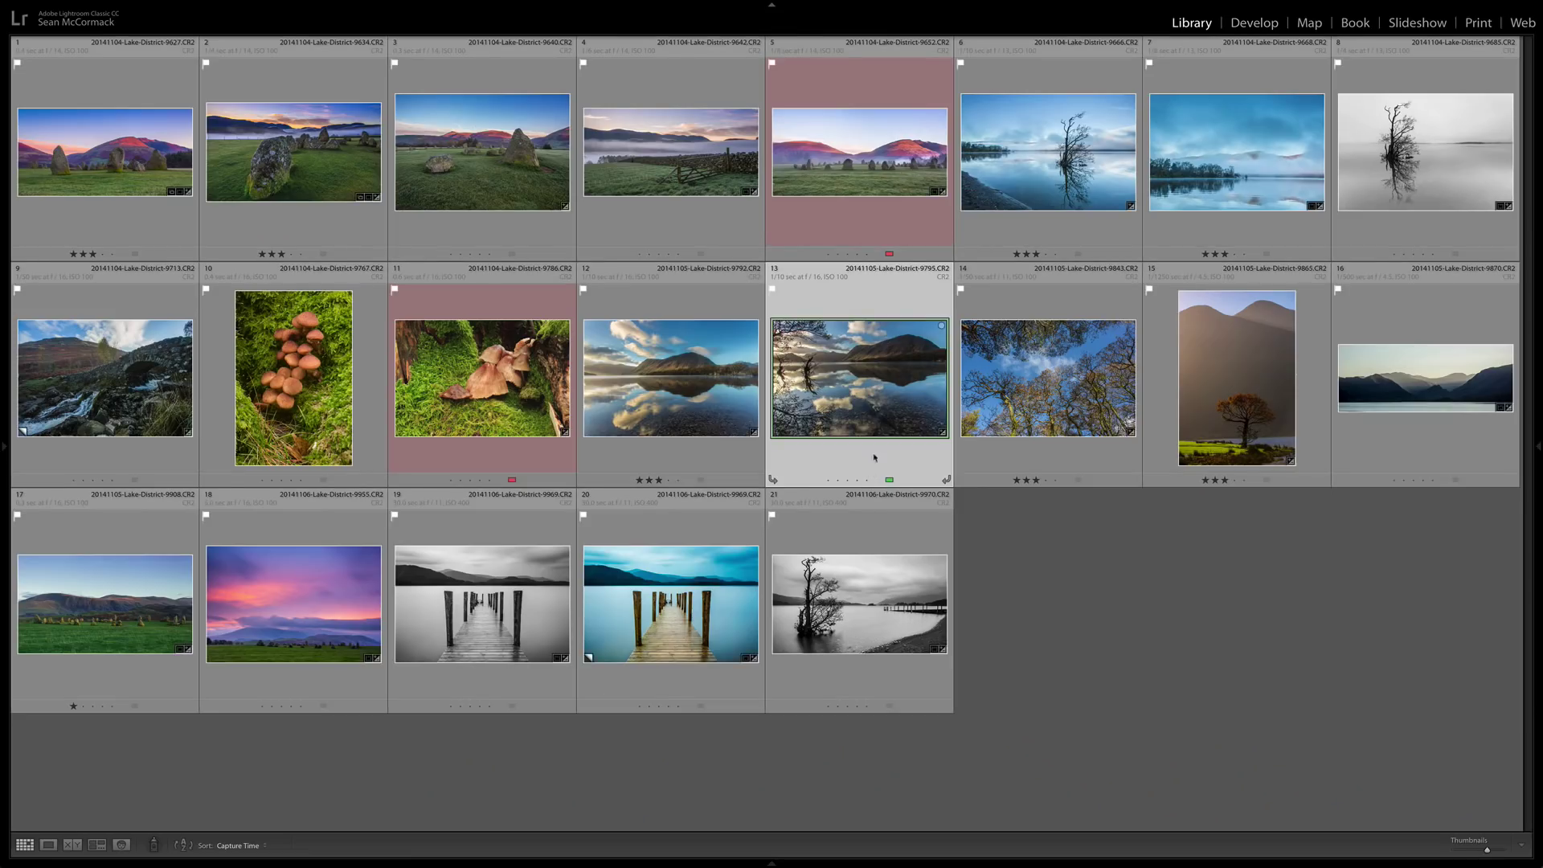
pyautogui.click(746, 193)
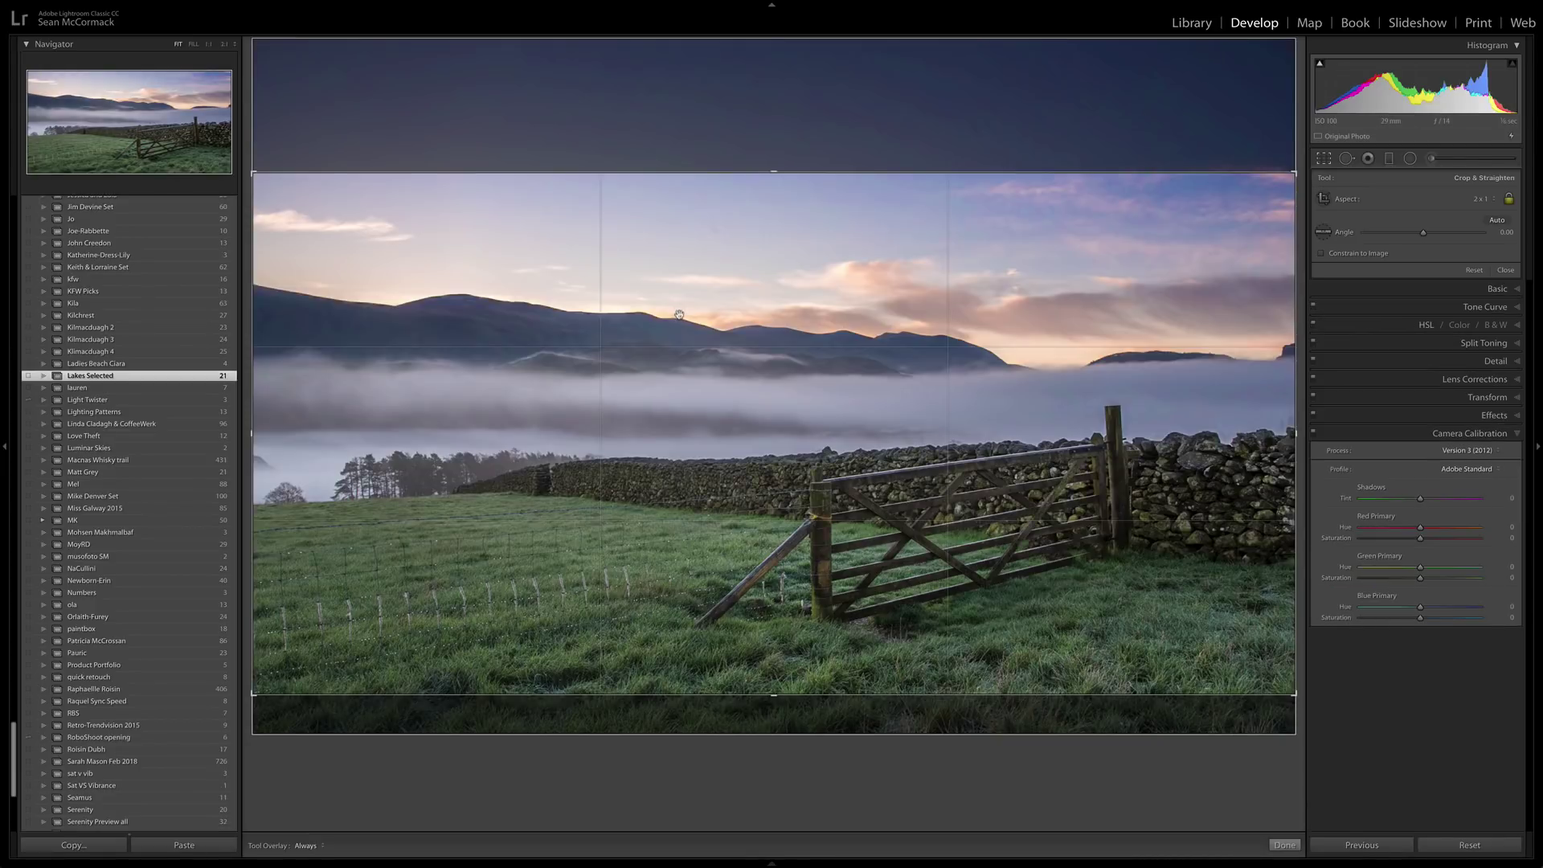
pyautogui.press('Return')
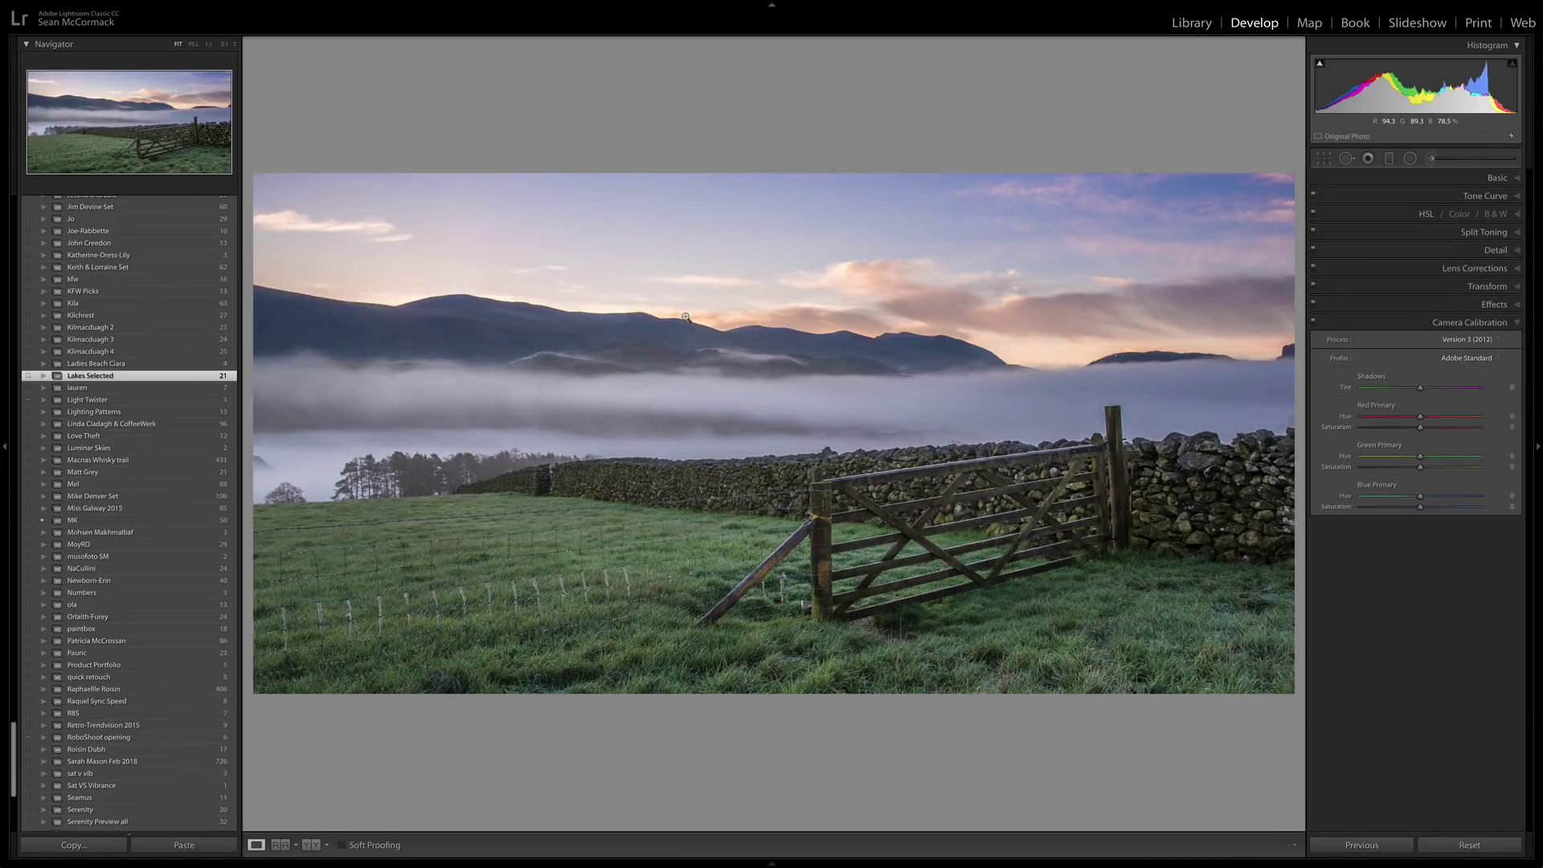
pyautogui.press('g')
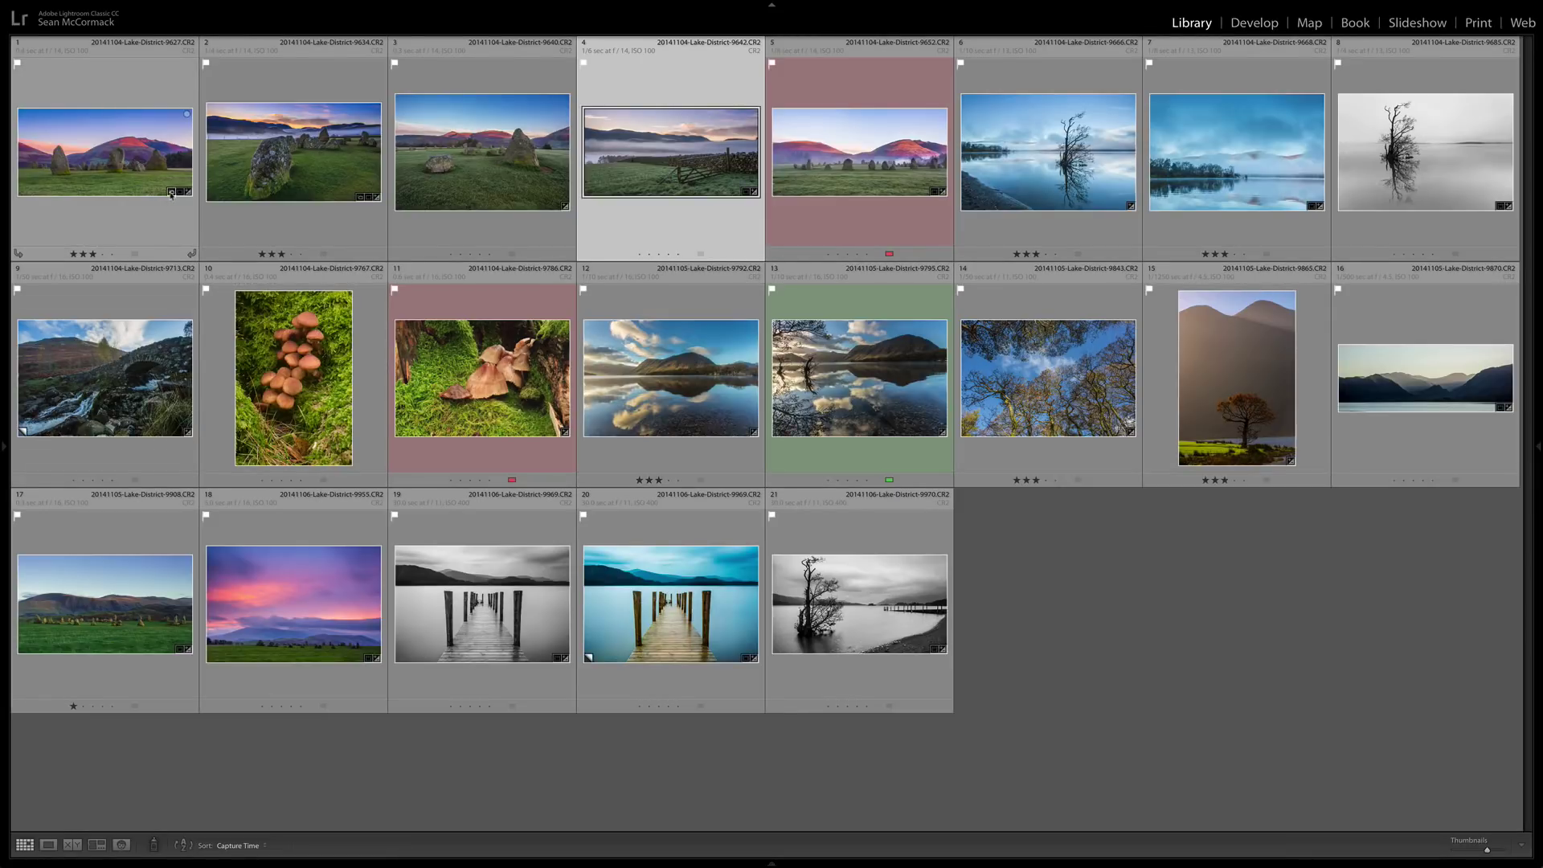
pyautogui.click(171, 192)
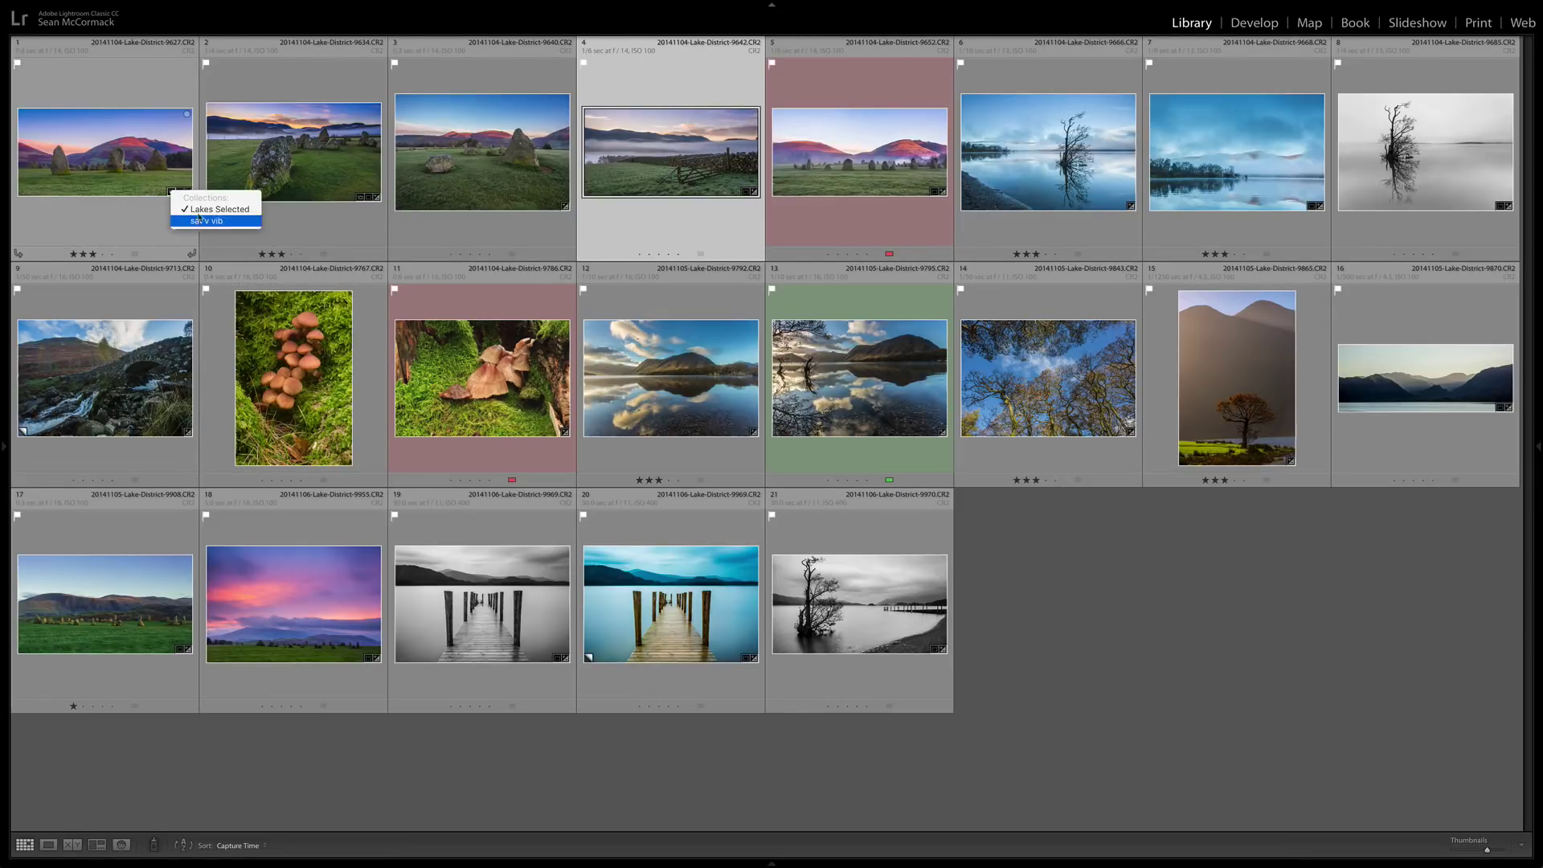
pyautogui.click(214, 221)
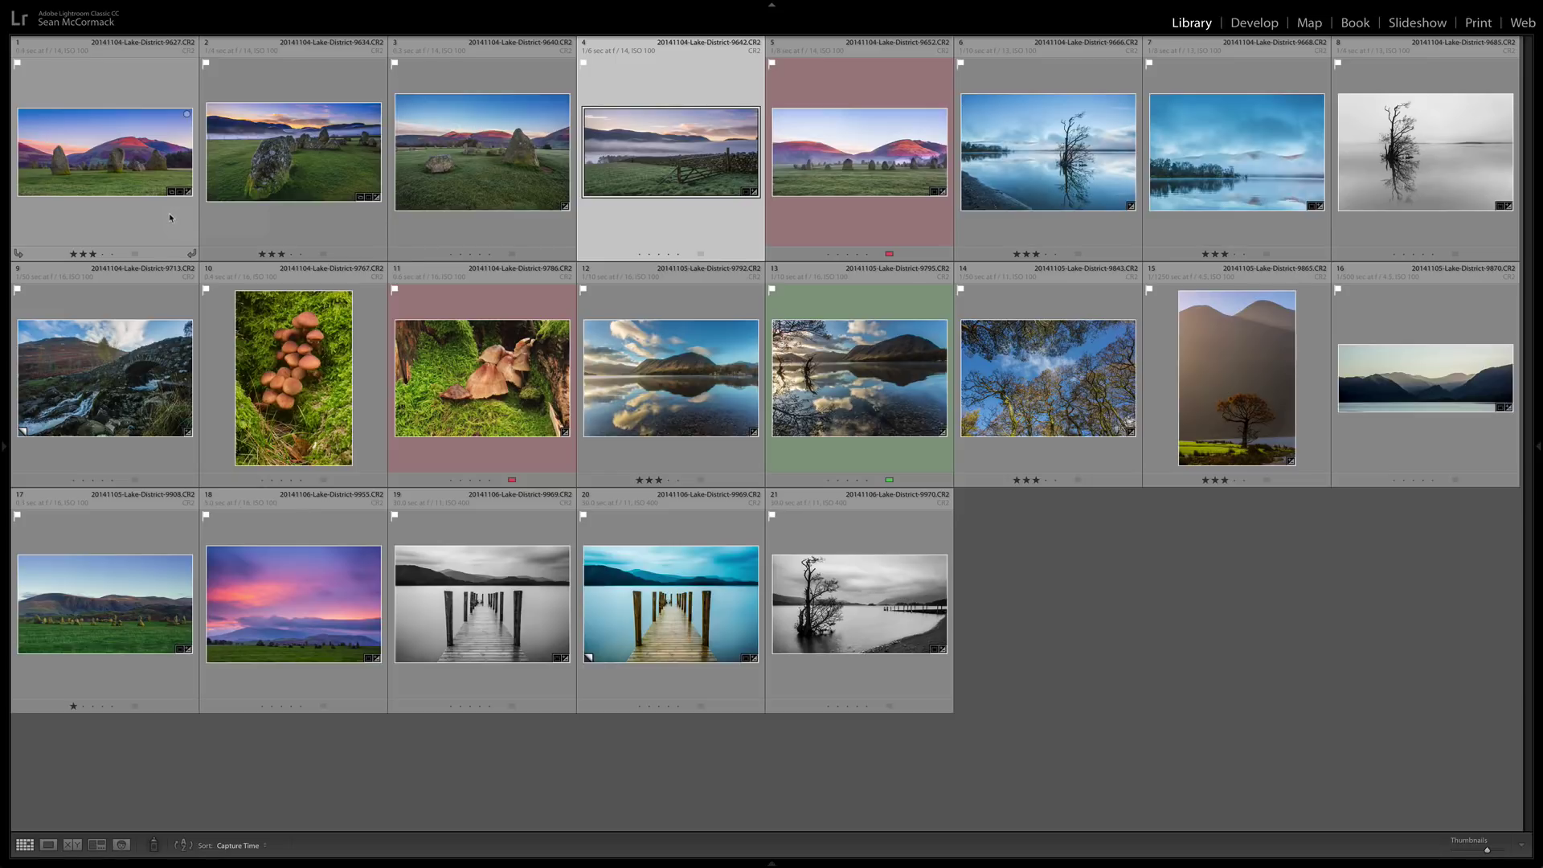
# Step: Add the keyword 'Lake District' to the foggy gate photo, then hide the right panel
pyautogui.moveTo(1539, 450)
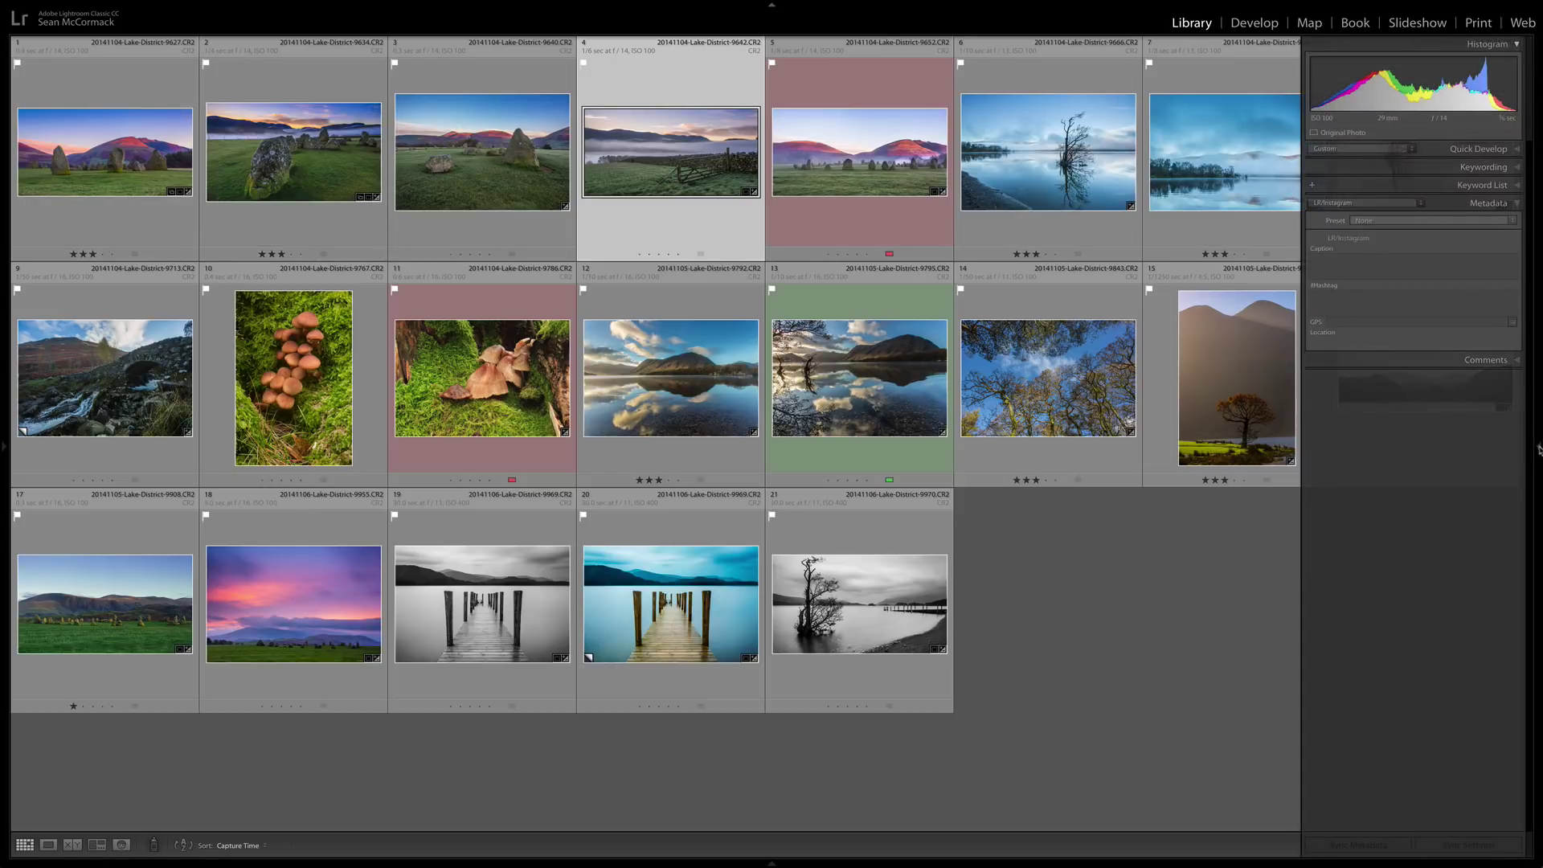
pyautogui.click(1478, 169)
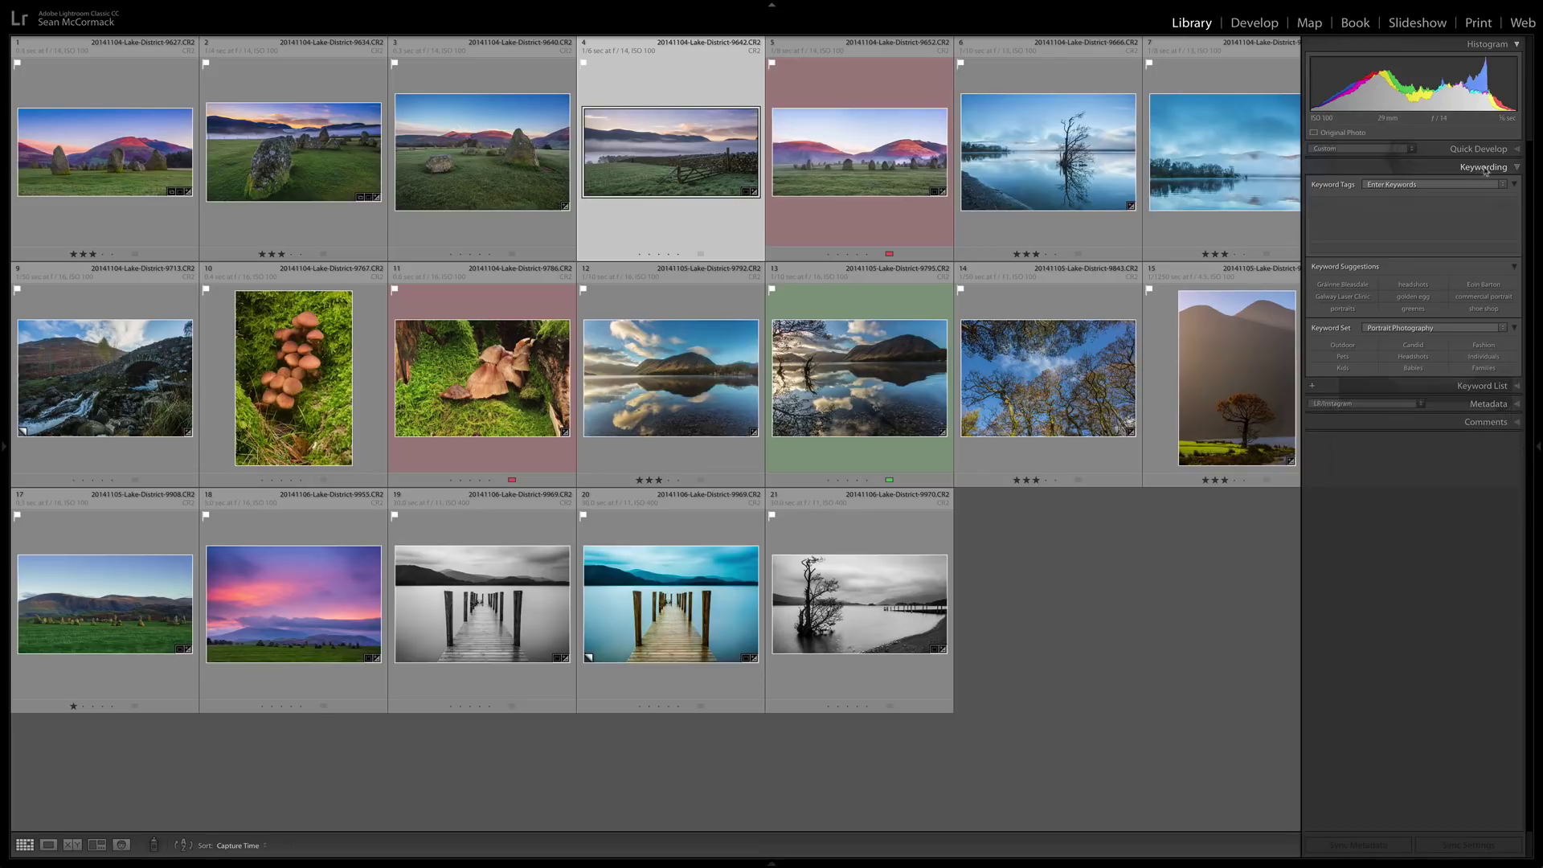
pyautogui.click(1377, 208)
pyautogui.write('La')
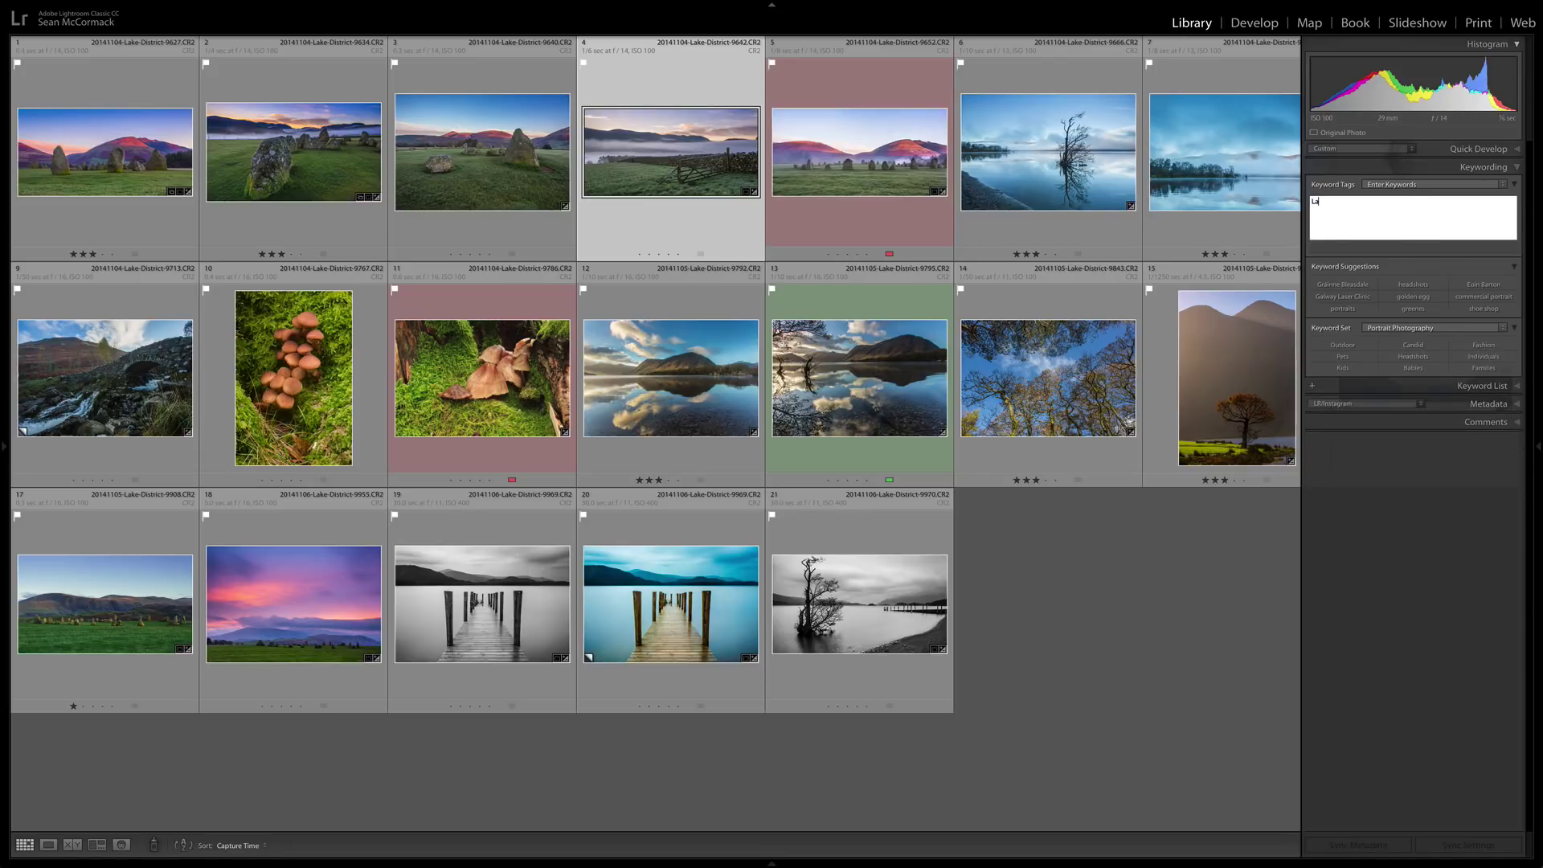
pyautogui.write('ke')
pyautogui.write(' Dois')
pyautogui.press('Return')
pyautogui.press('F8')
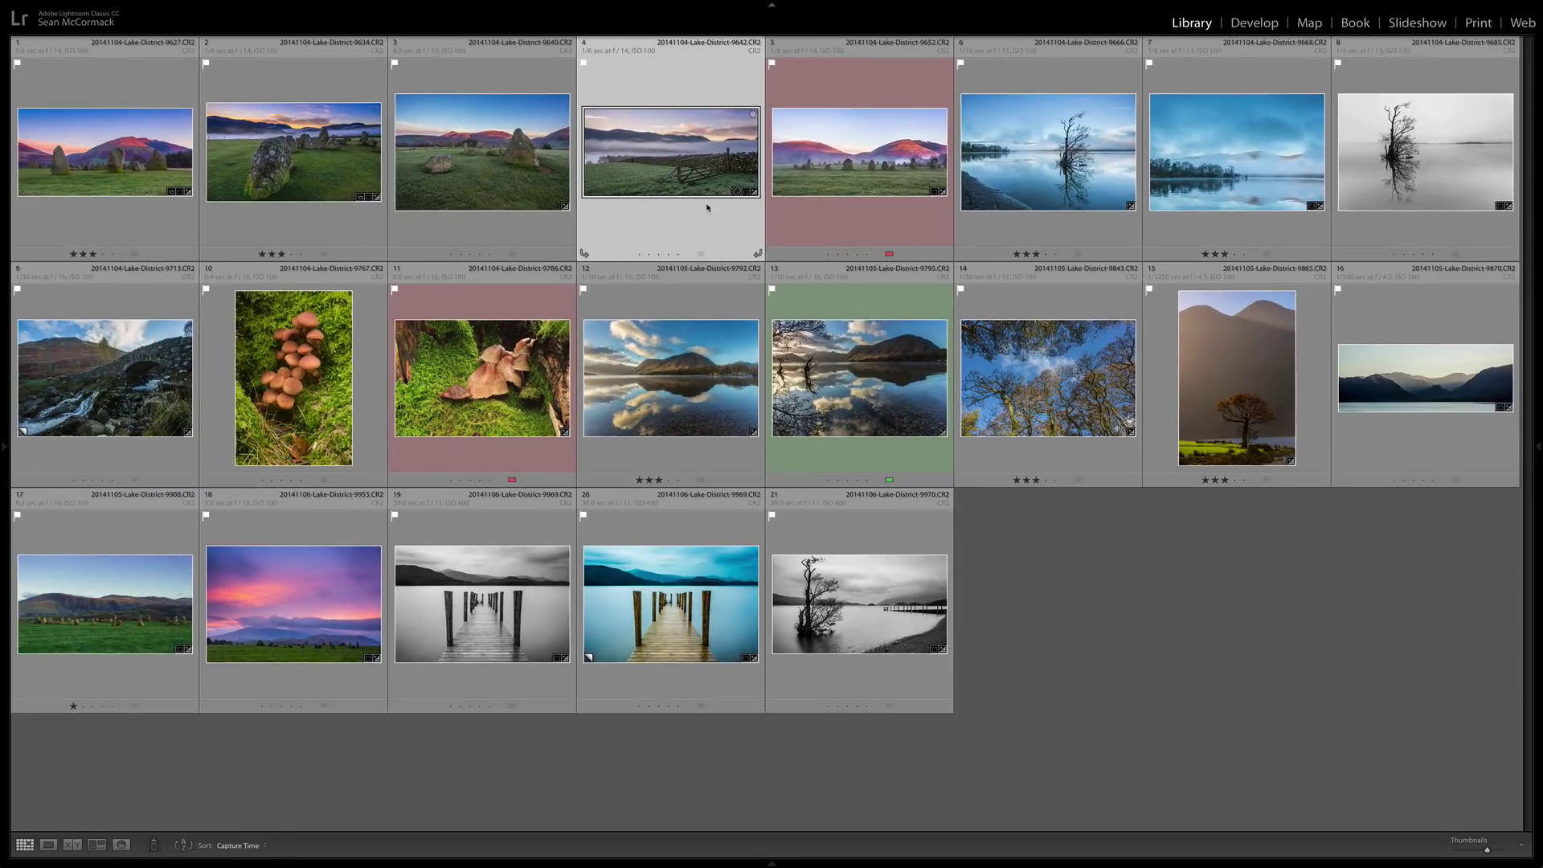
# Step: Geotag photo 5 at Castlerigg stone circle on the map, then return to the Library grid
pyautogui.click(826, 147)
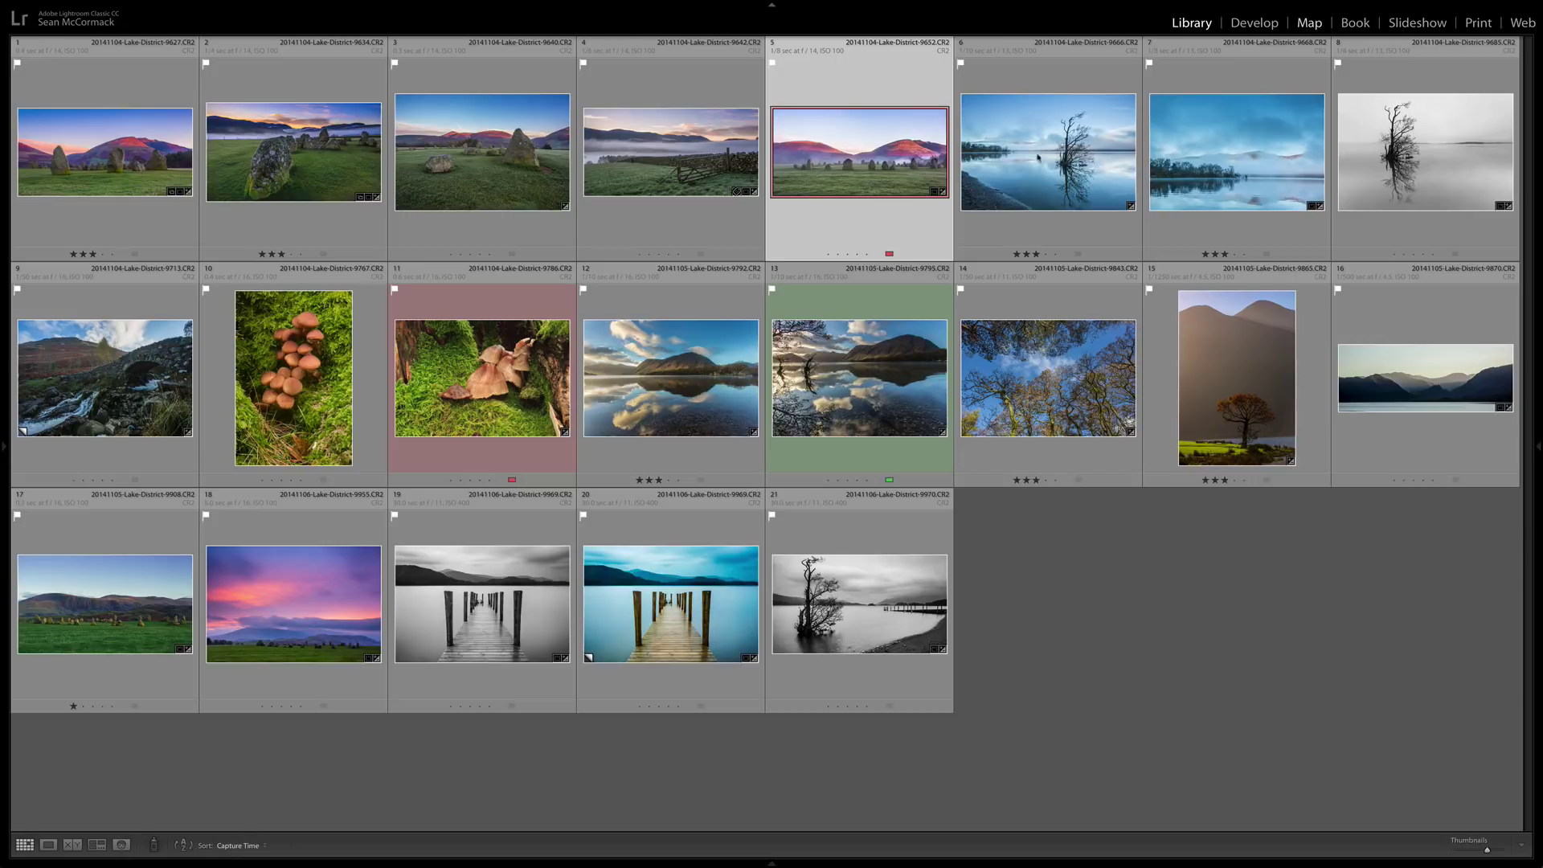
pyautogui.click(1309, 23)
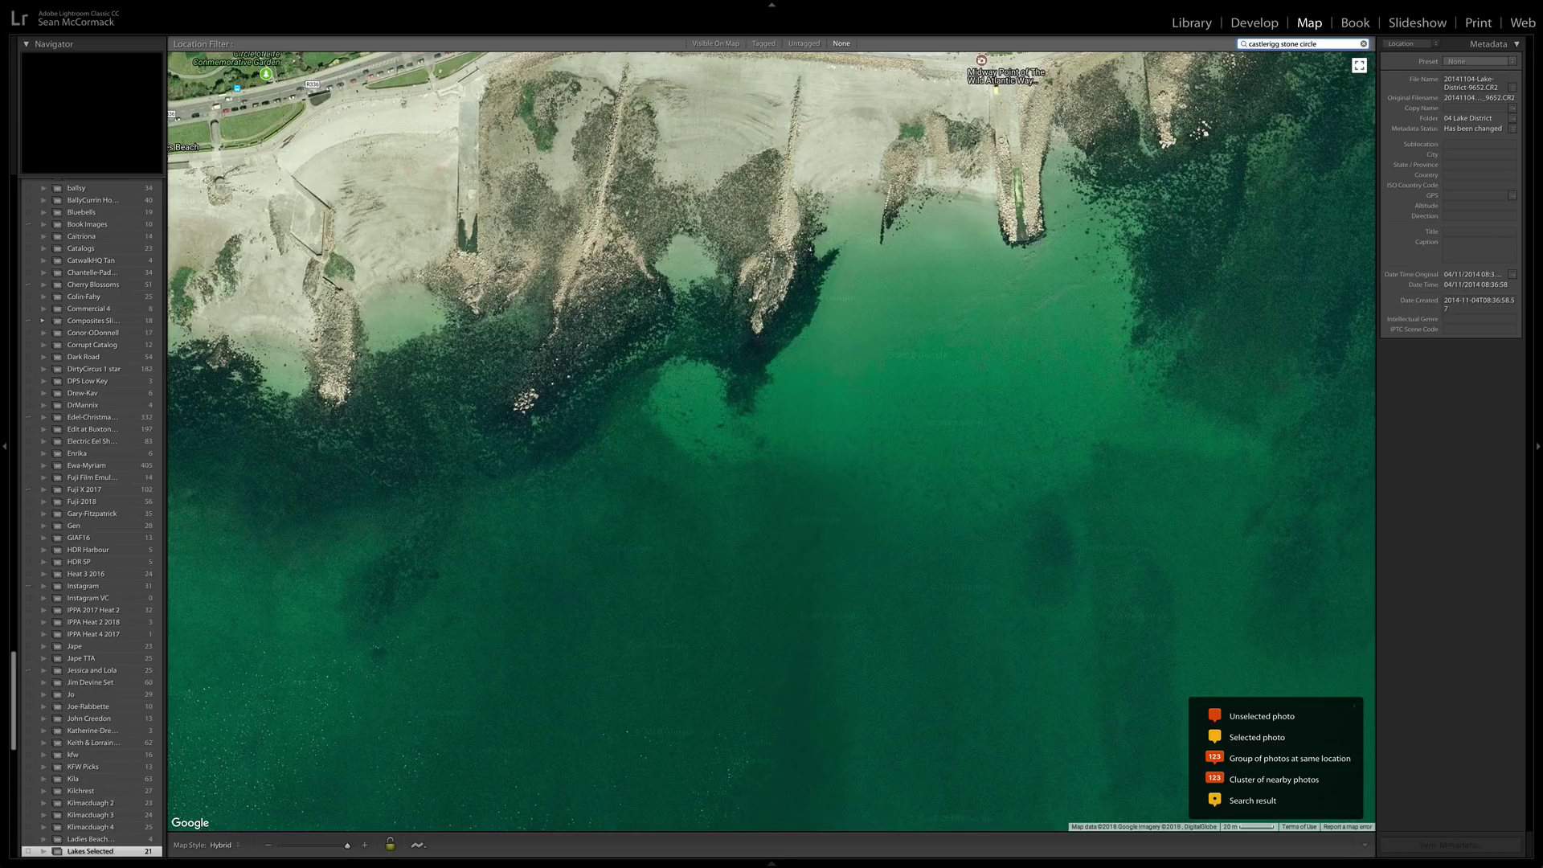
pyautogui.press('Return')
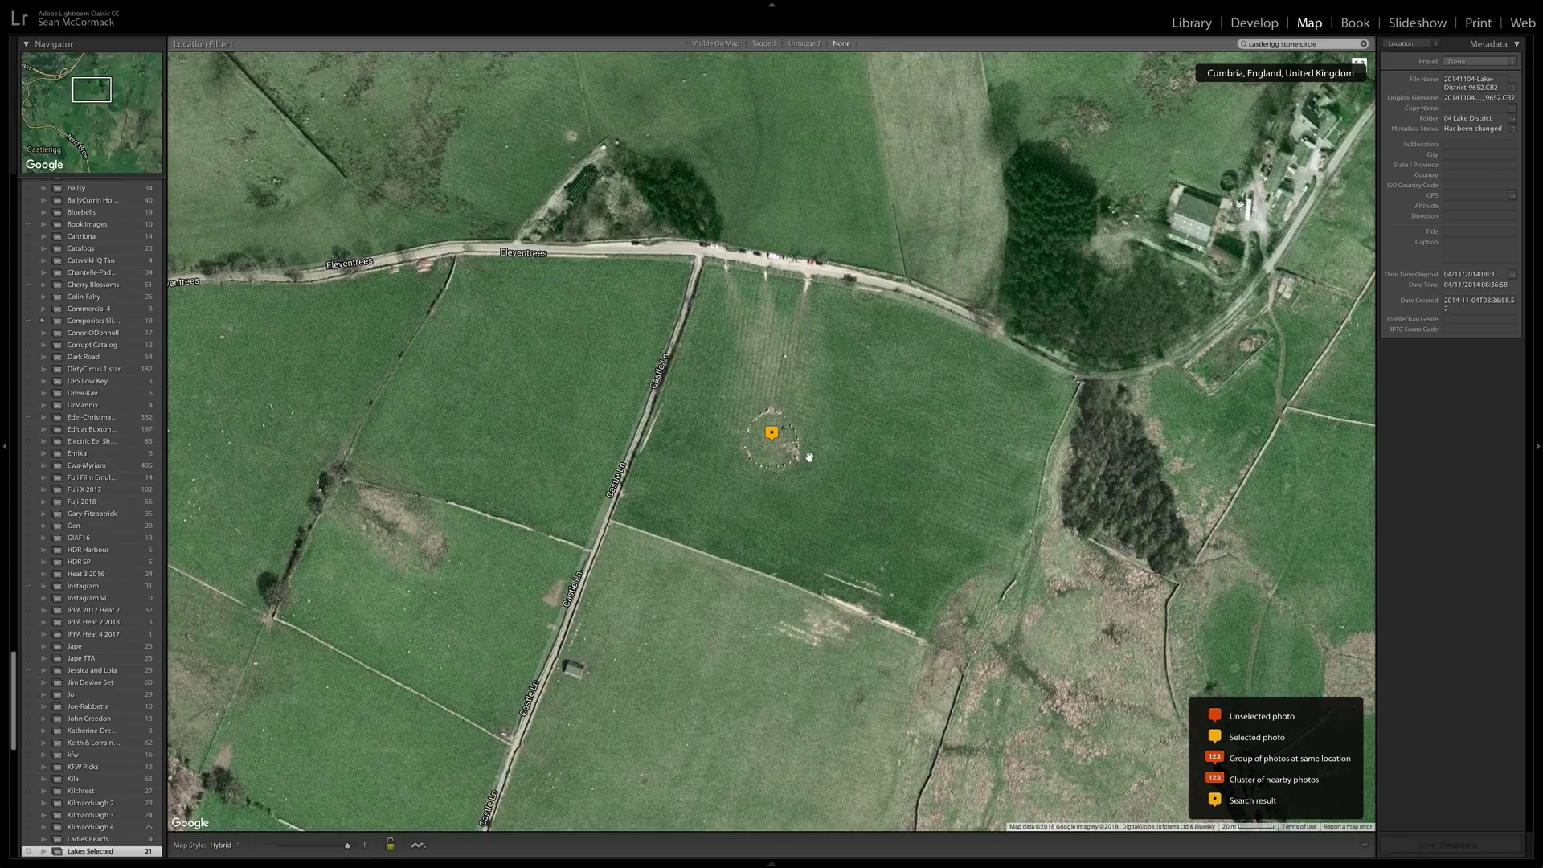
pyautogui.click(772, 863)
pyautogui.moveTo(611, 780)
pyautogui.mouseDown()
pyautogui.moveTo(759, 526)
pyautogui.moveTo(787, 434)
pyautogui.moveTo(780, 394)
pyautogui.mouseUp()
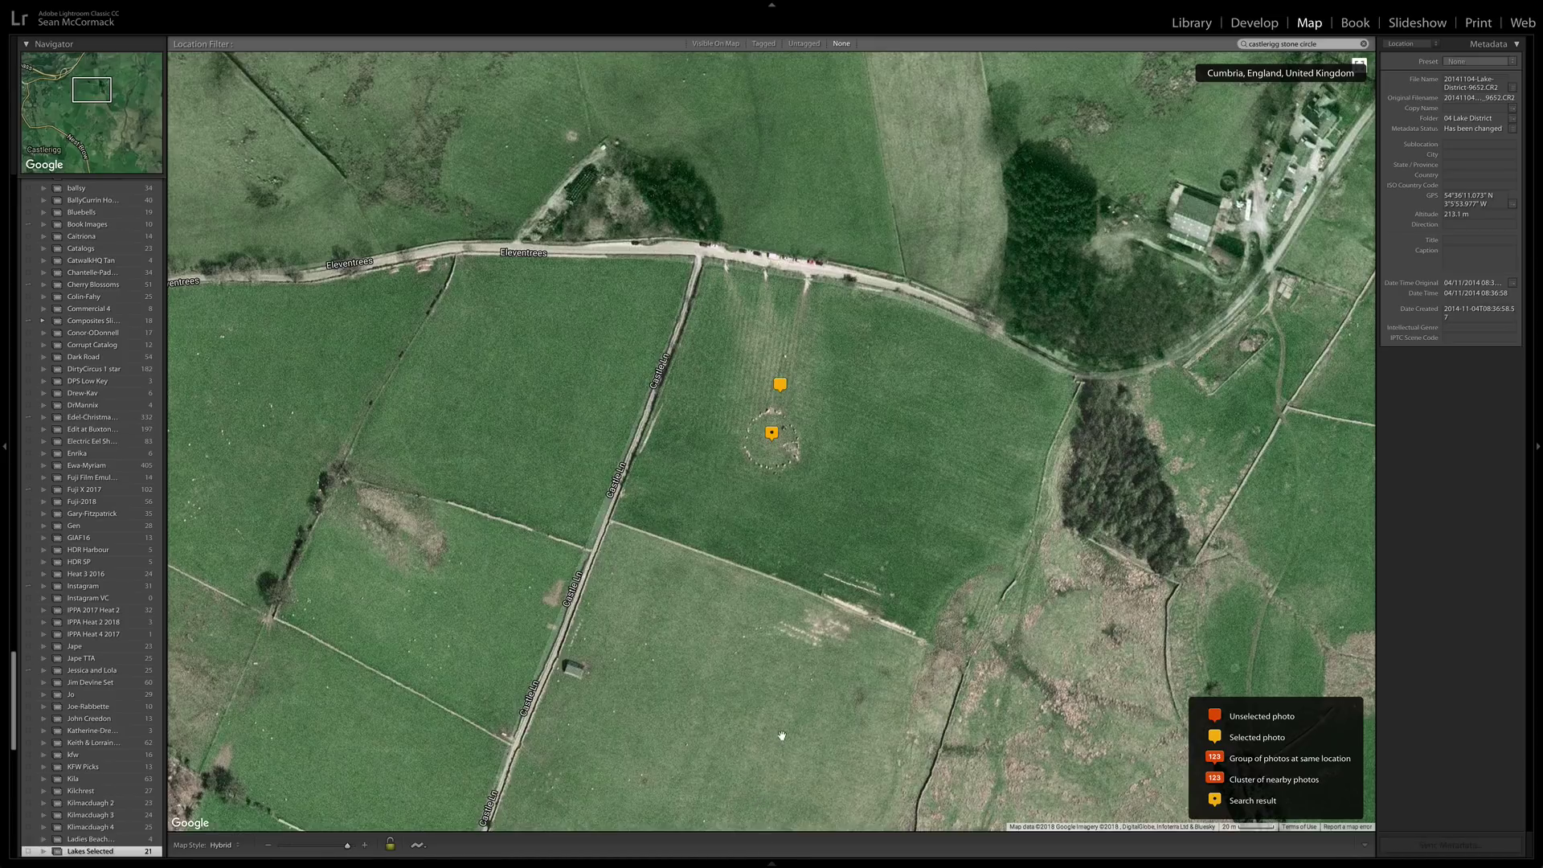
pyautogui.press('g')
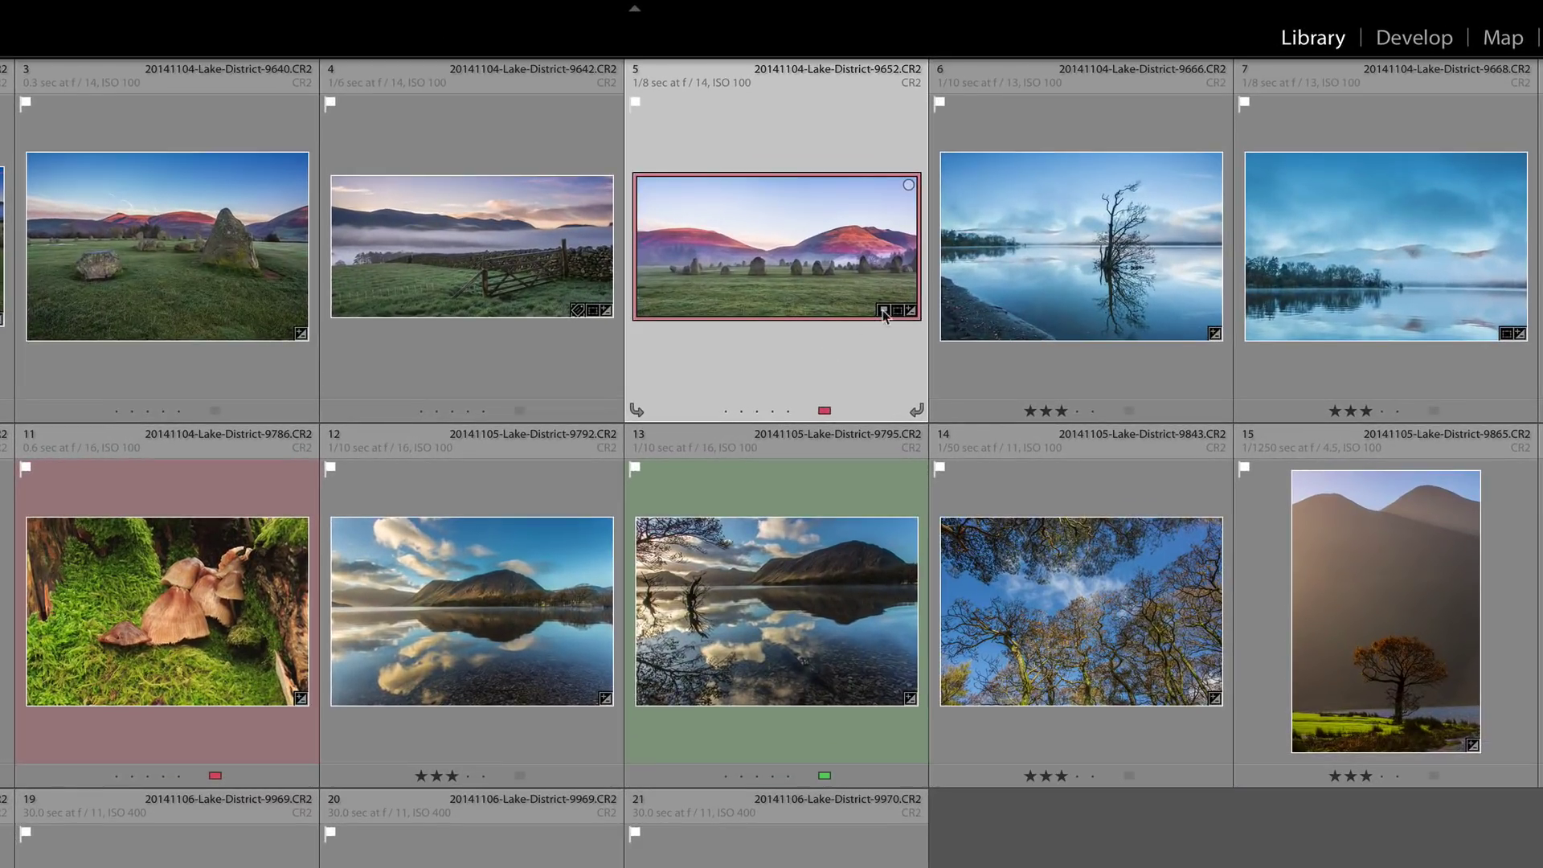
pyautogui.click(883, 311)
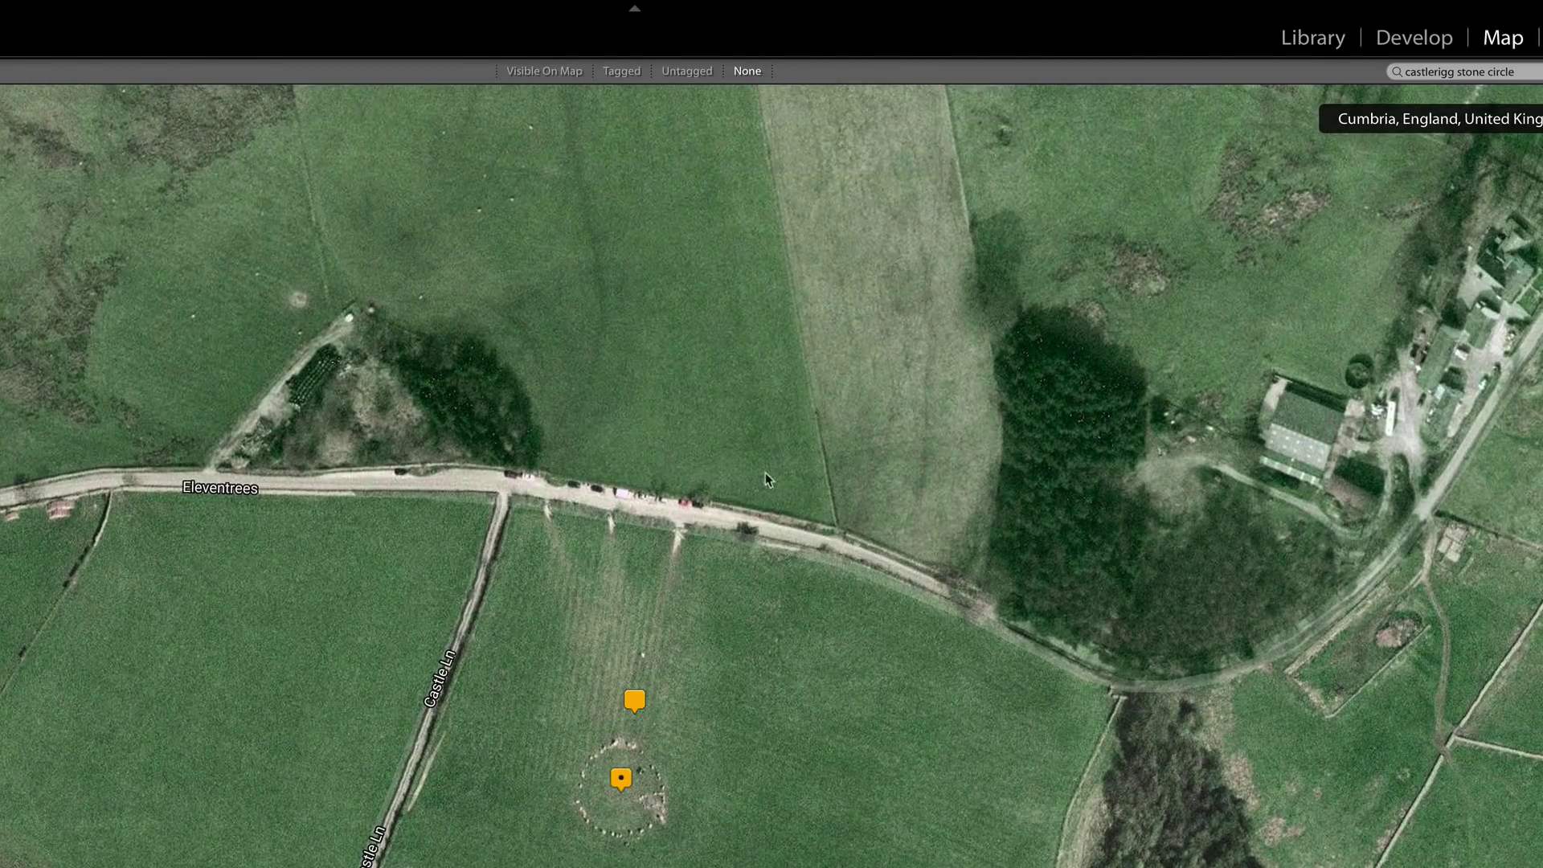
pyautogui.moveTo(634, 701)
pyautogui.press('g')
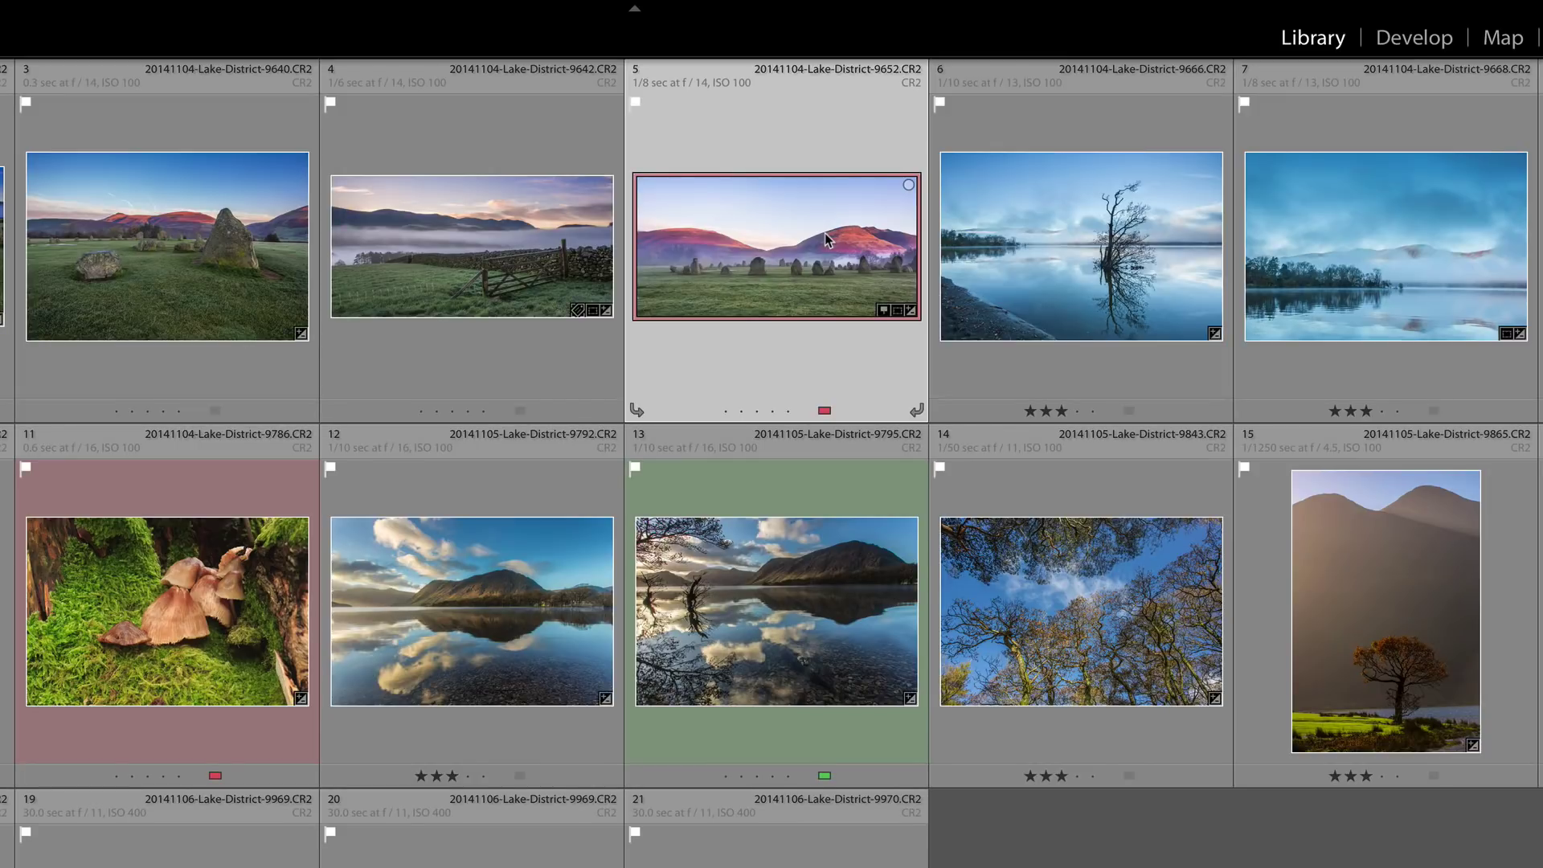